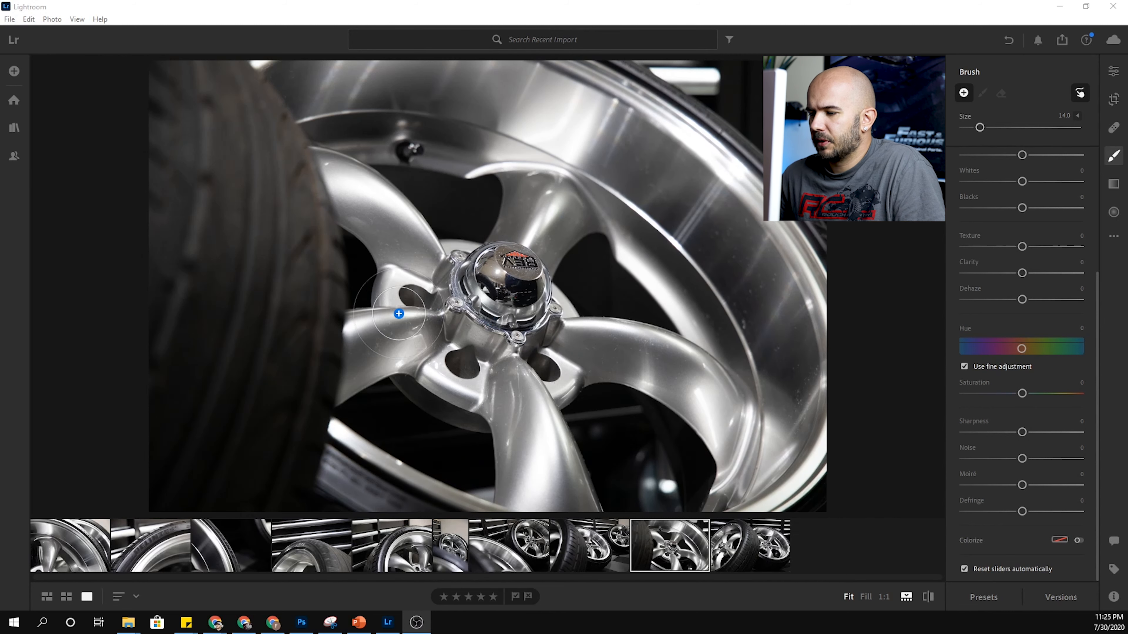
Step: Rotate the wheel photo clockwise three times into portrait orientation, with the tire along the bottom of the frame
right_click(662, 539)
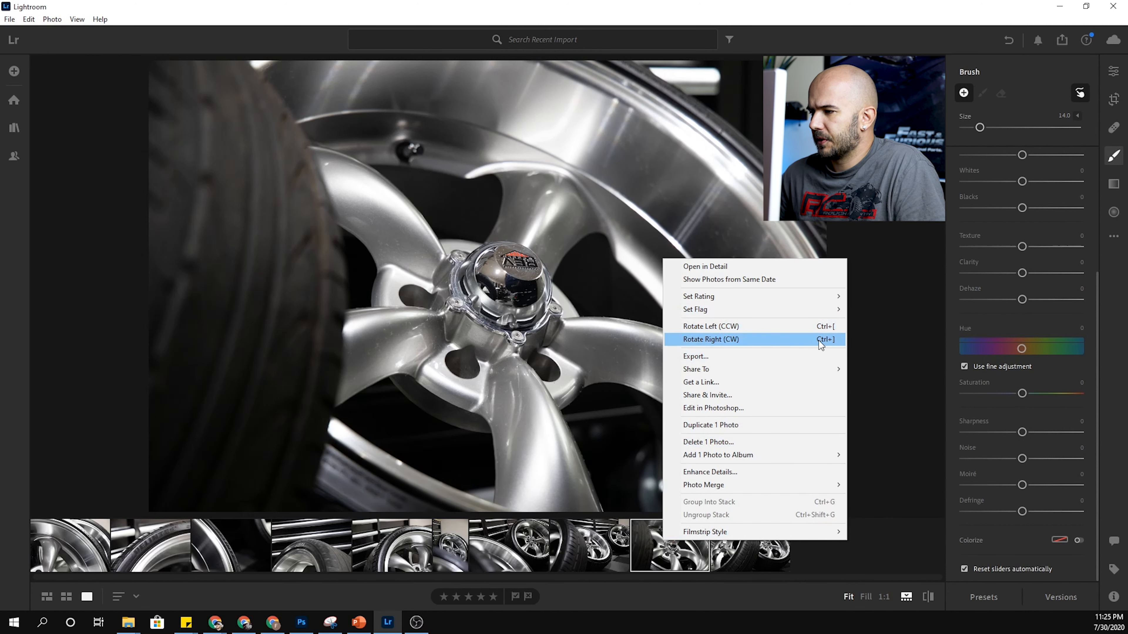
click(687, 559)
key(ctrl+])
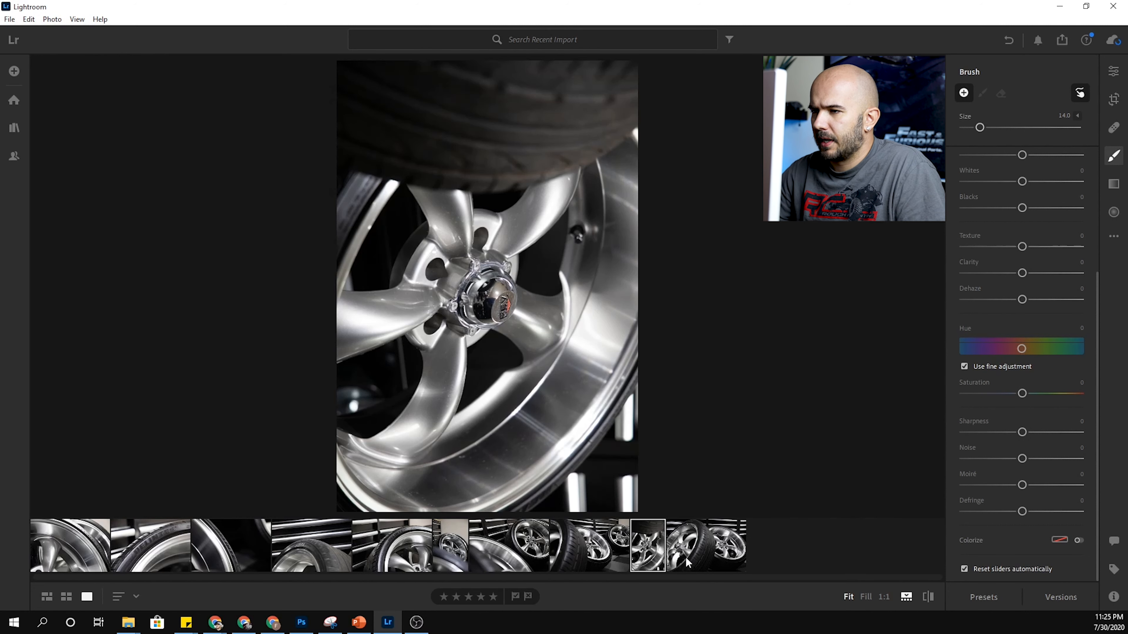
key(ctrl+])
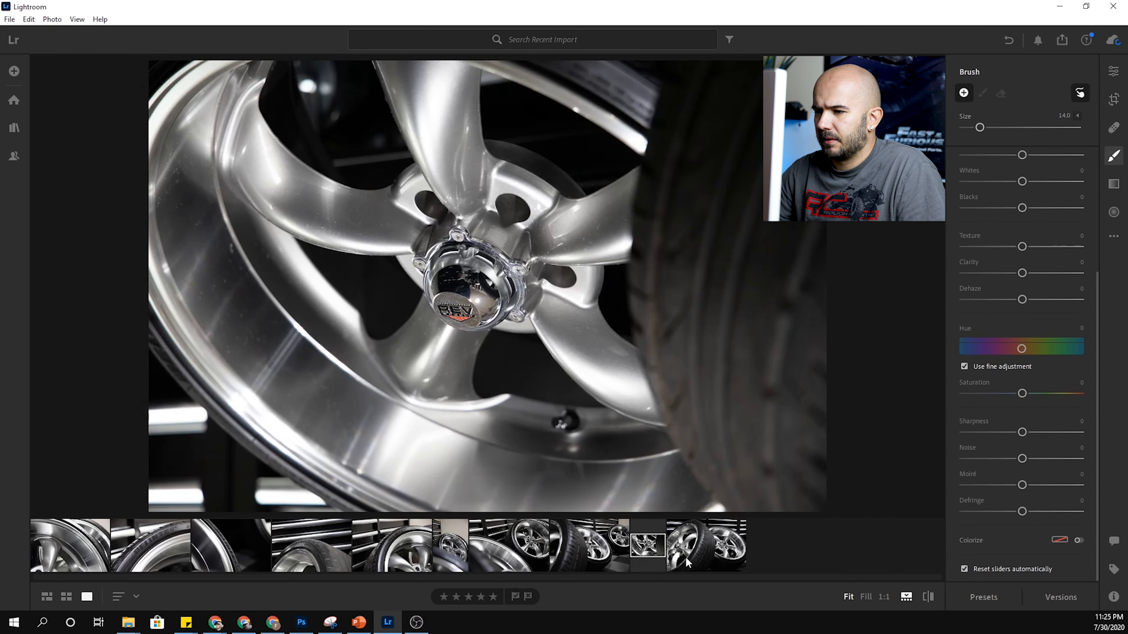
key(ctrl+])
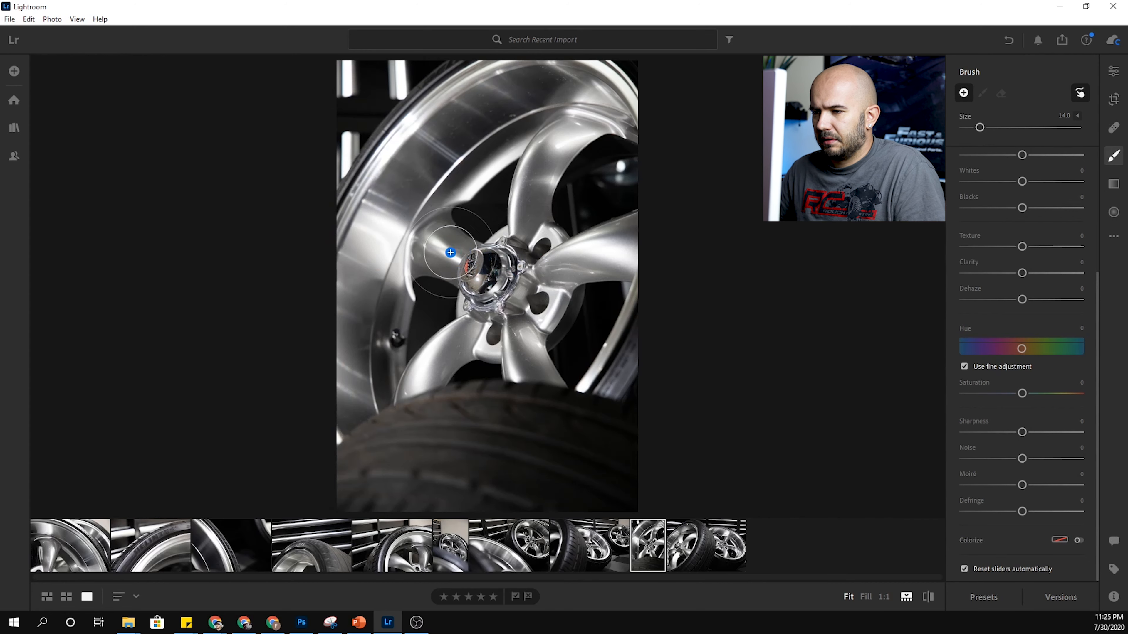
click(469, 266)
click(475, 273)
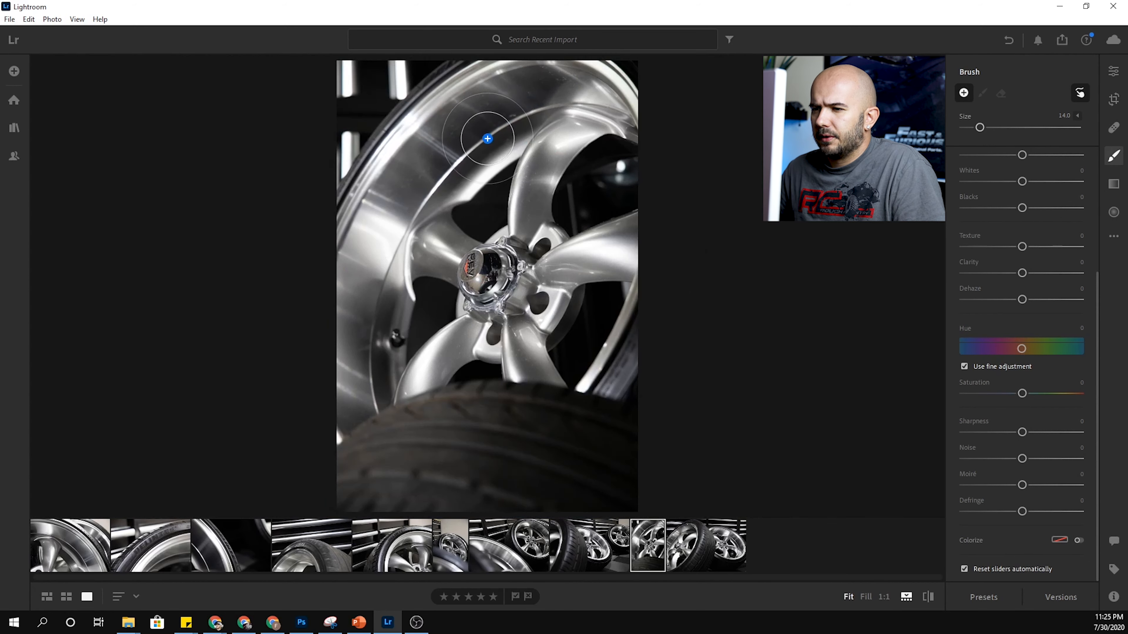
click(506, 107)
click(542, 183)
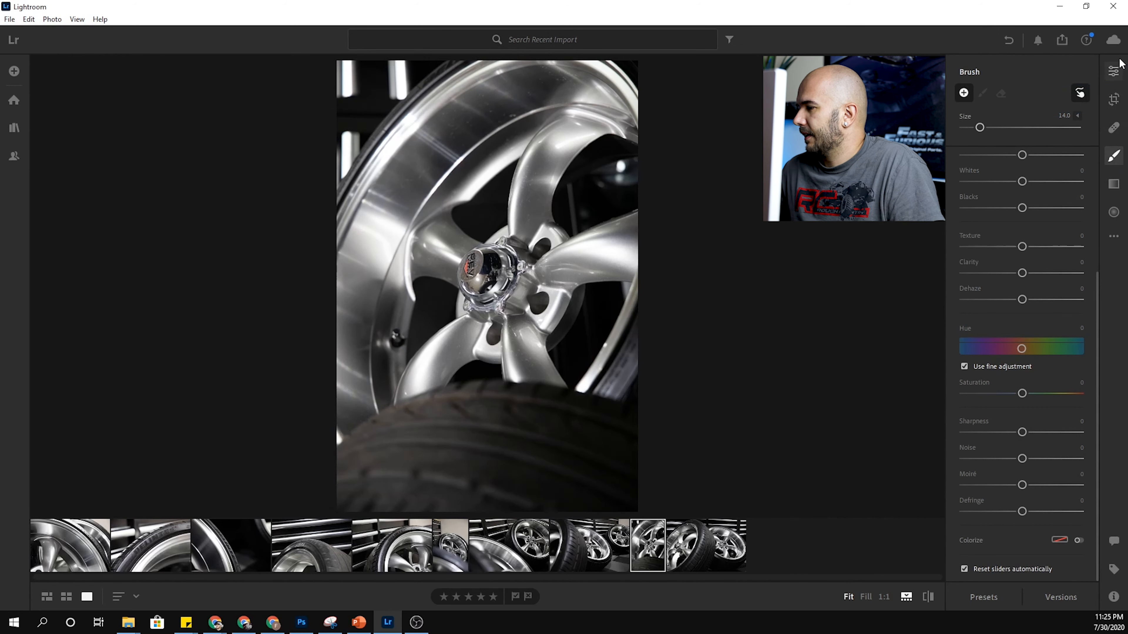
Step: Soften the upper rim of the wheel with the brush at Texture -88 and Clarity -78, reducing the brush size to 5
click(1113, 72)
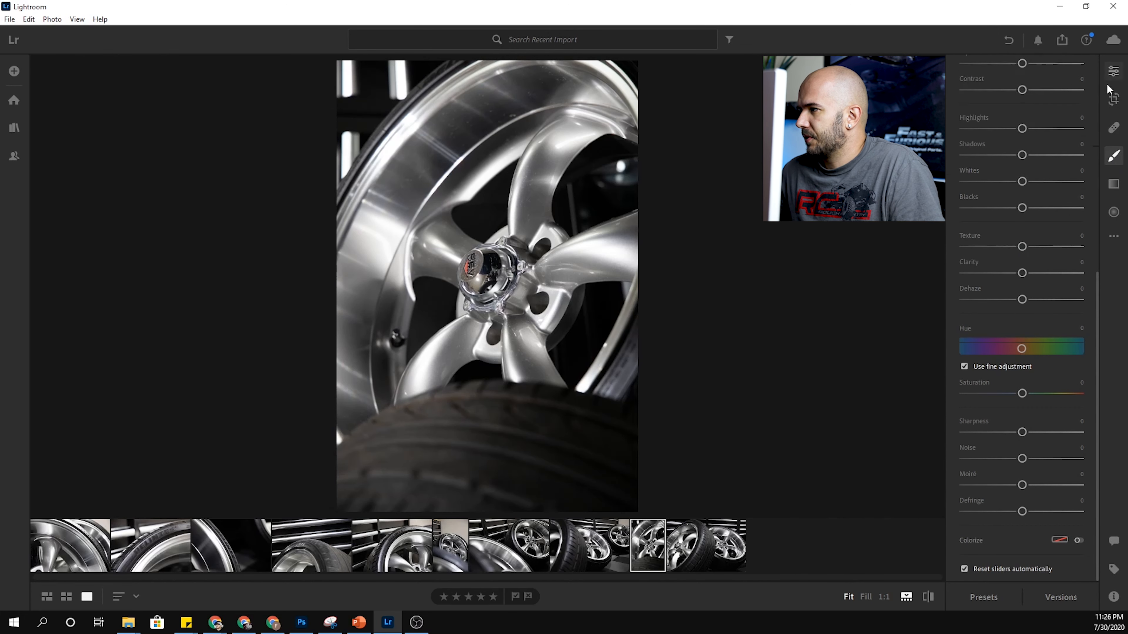
click(1112, 156)
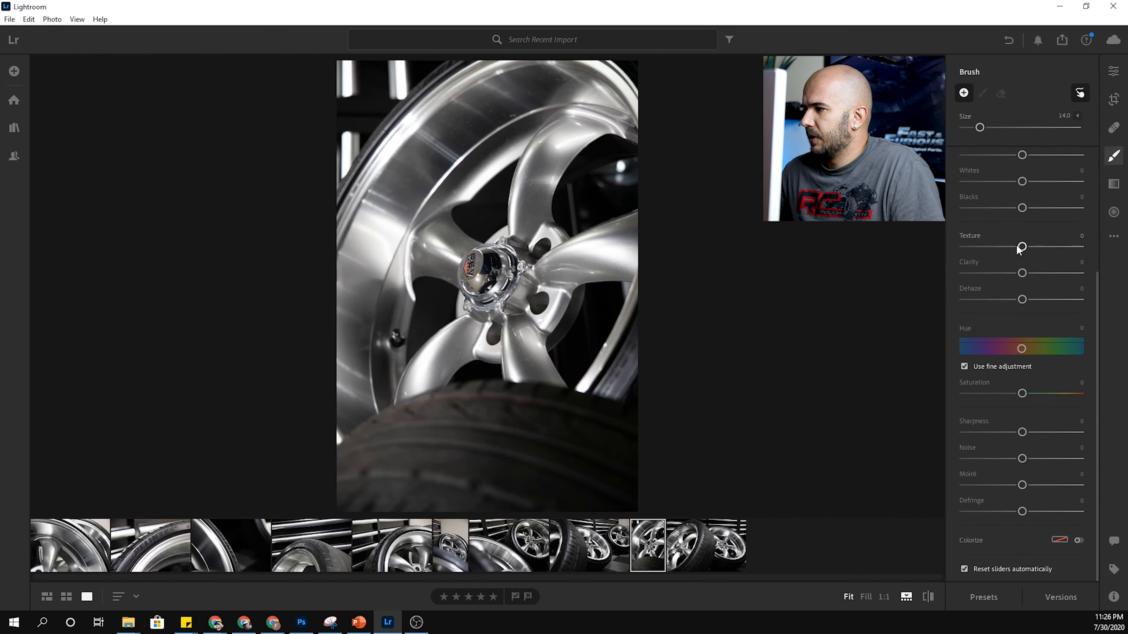
drag(1022, 274, 976, 274)
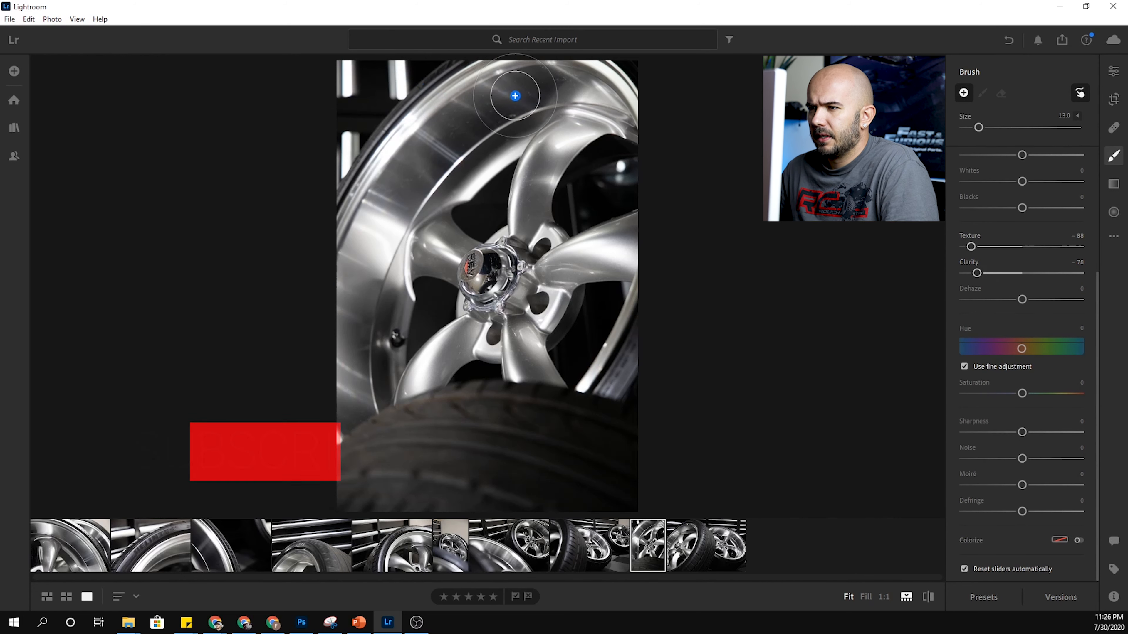
scroll(515, 96, down, 5)
mouse_move(514, 96)
mouse_down()
mouse_move(443, 140)
mouse_move(423, 169)
mouse_move(560, 87)
mouse_move(542, 73)
mouse_move(554, 83)
mouse_move(475, 124)
mouse_up()
scroll(528, 106, down, 4)
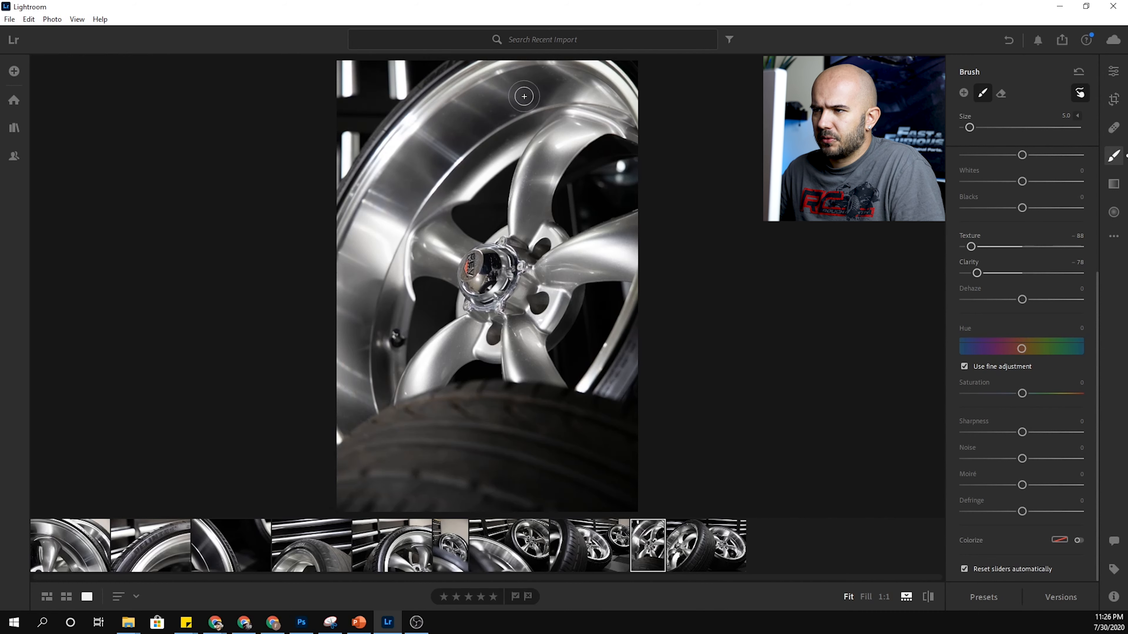
key(space)
click(470, 281)
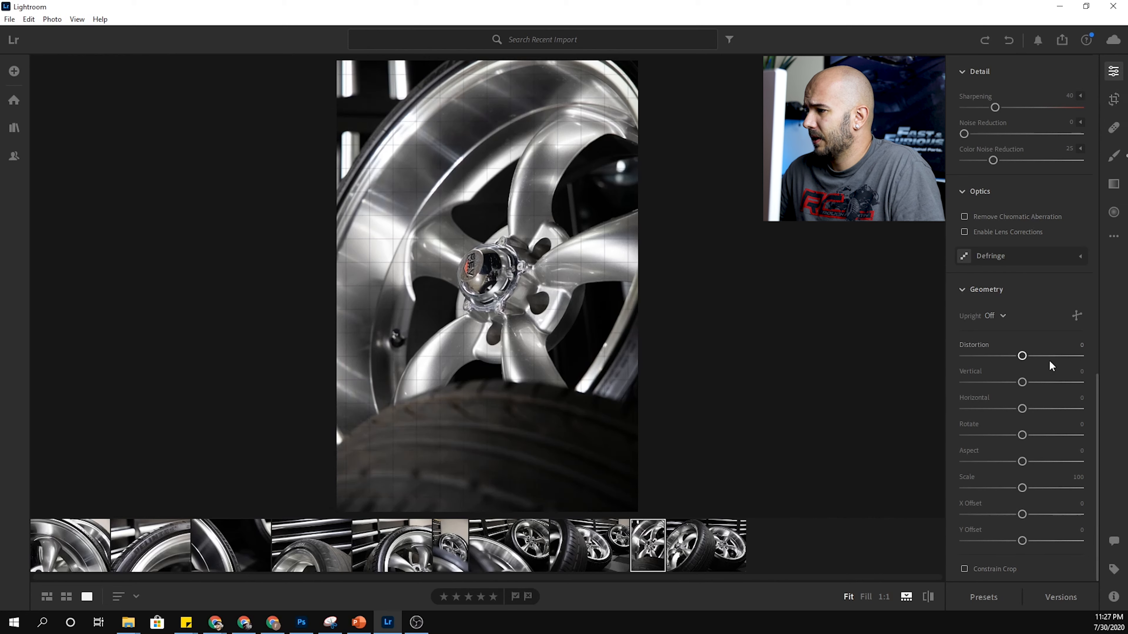
Step: Desaturate the blues and yellows to -100 in the Color Mixer, and raise the yellow luminance to about +65
scroll(1039, 362, up, 5)
scroll(1037, 364, up, 6)
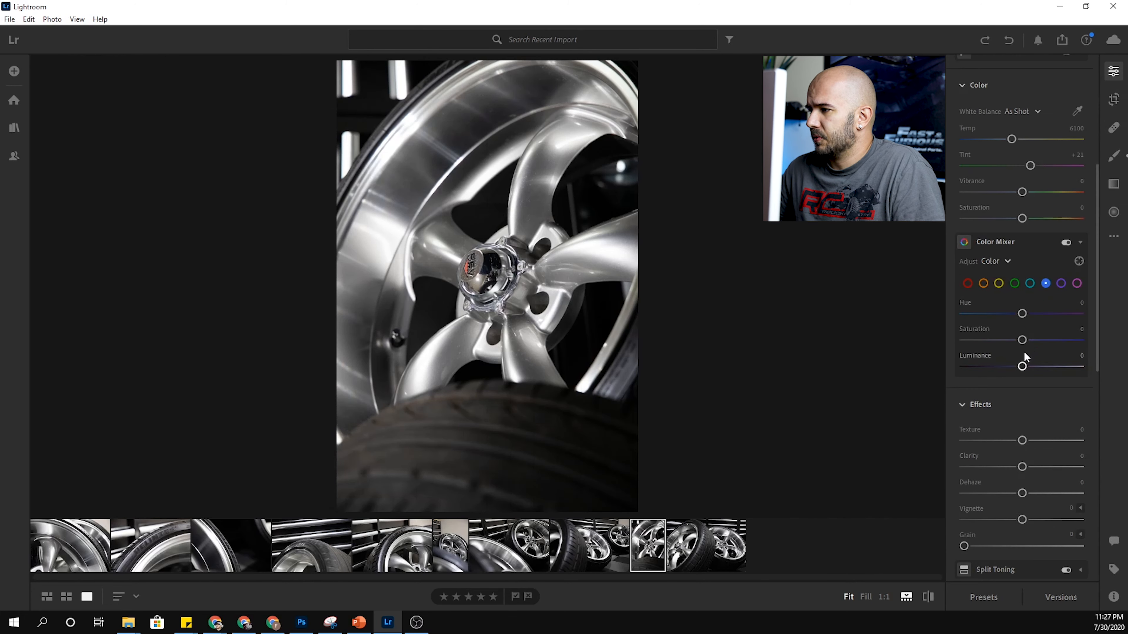
drag(1082, 340, 1008, 345)
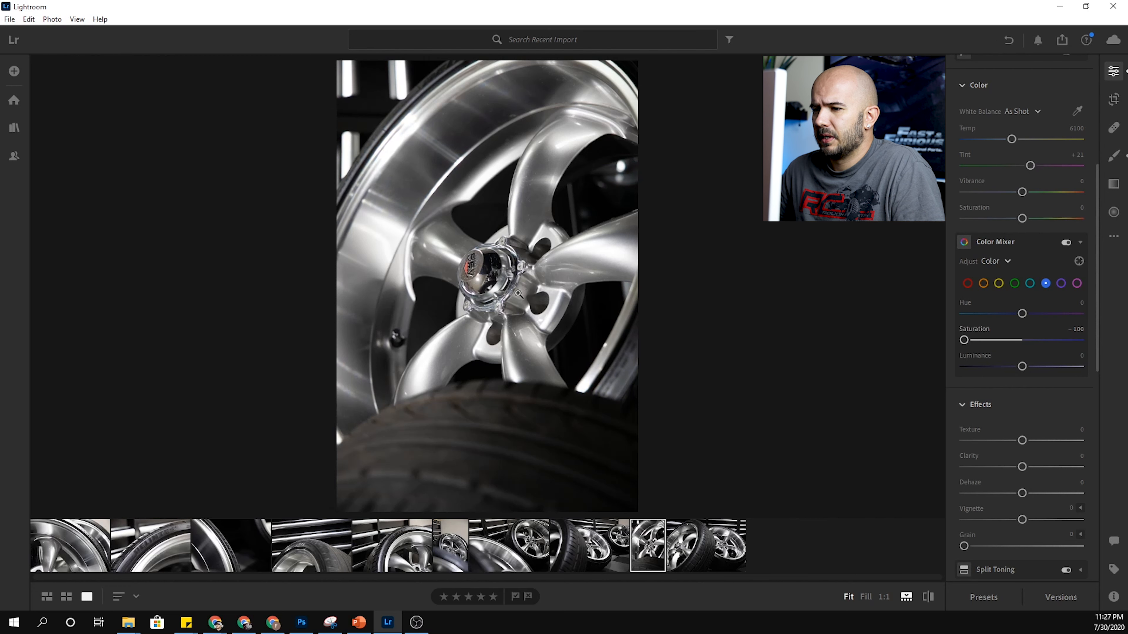
click(998, 283)
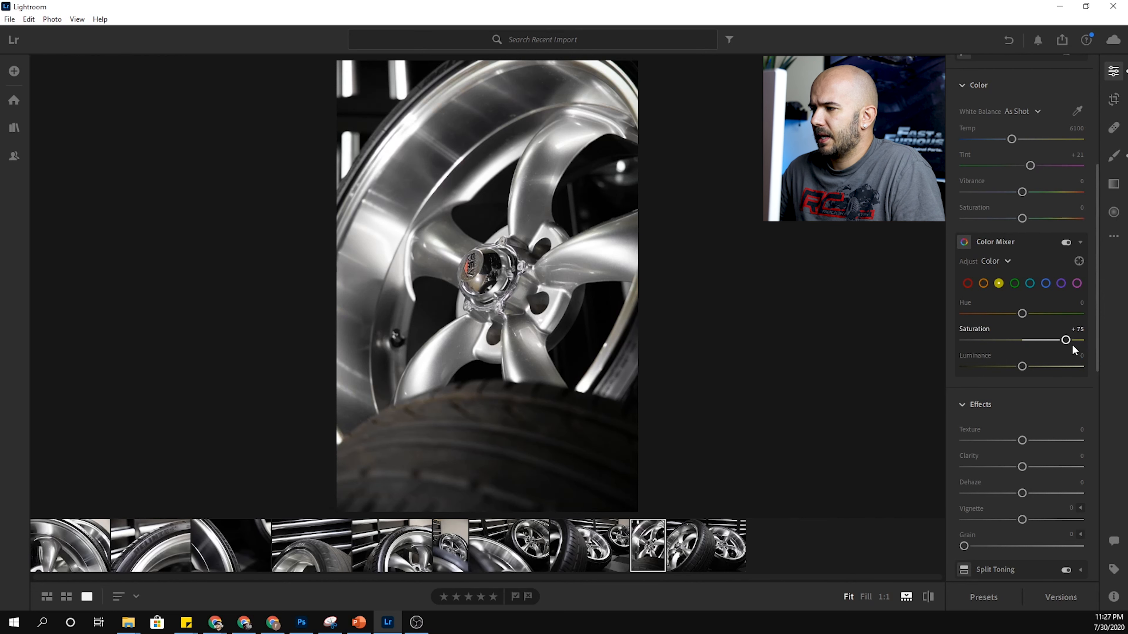
drag(1065, 340, 817, 346)
drag(1022, 366, 1052, 366)
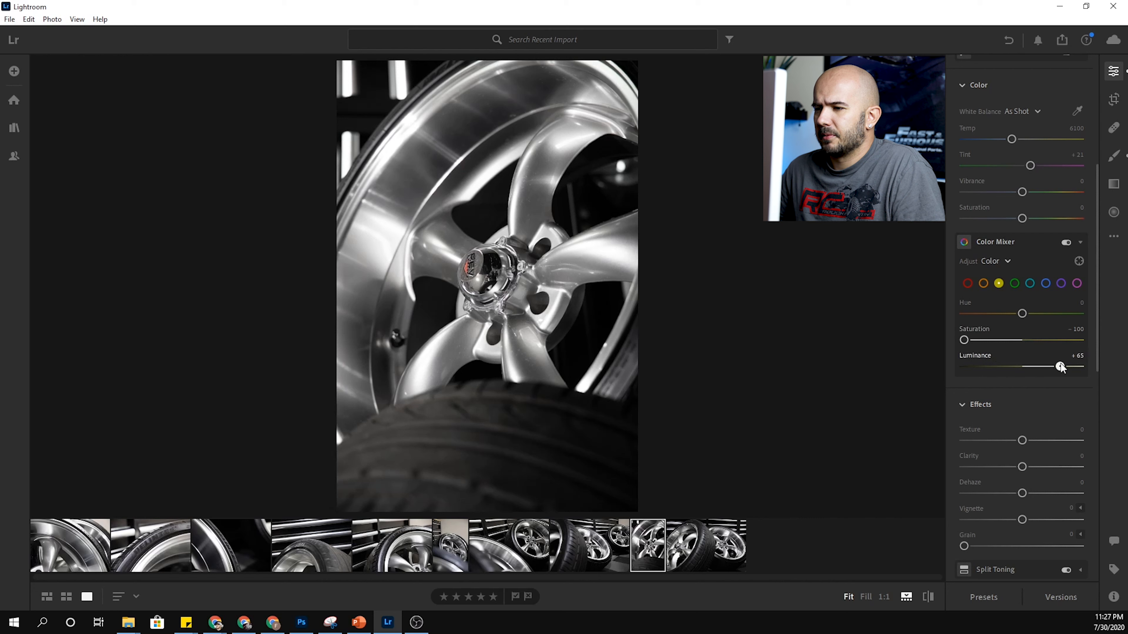
Step: Set the red saturation to +29 in the Color Mixer and switch to the orange range
click(967, 283)
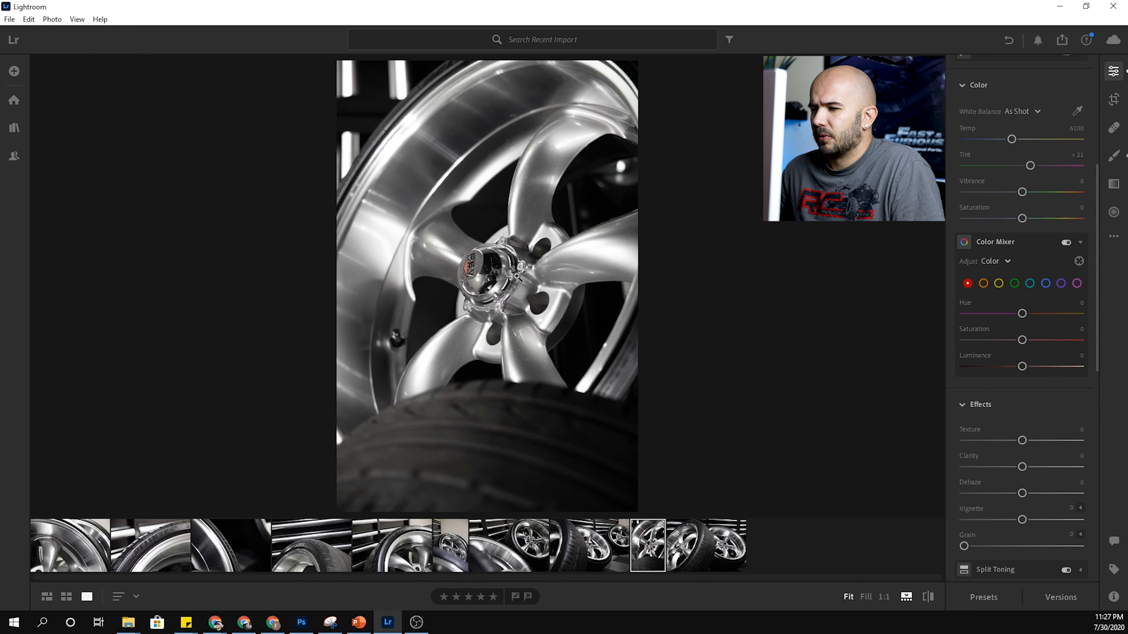
drag(1022, 340, 1117, 342)
drag(974, 342, 939, 336)
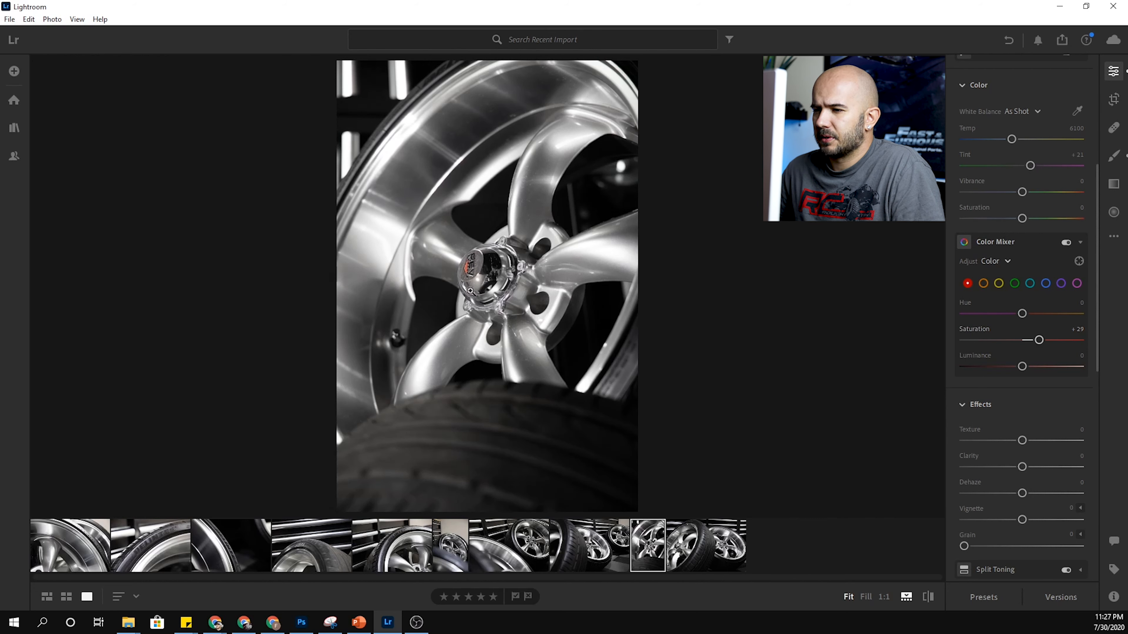
click(983, 283)
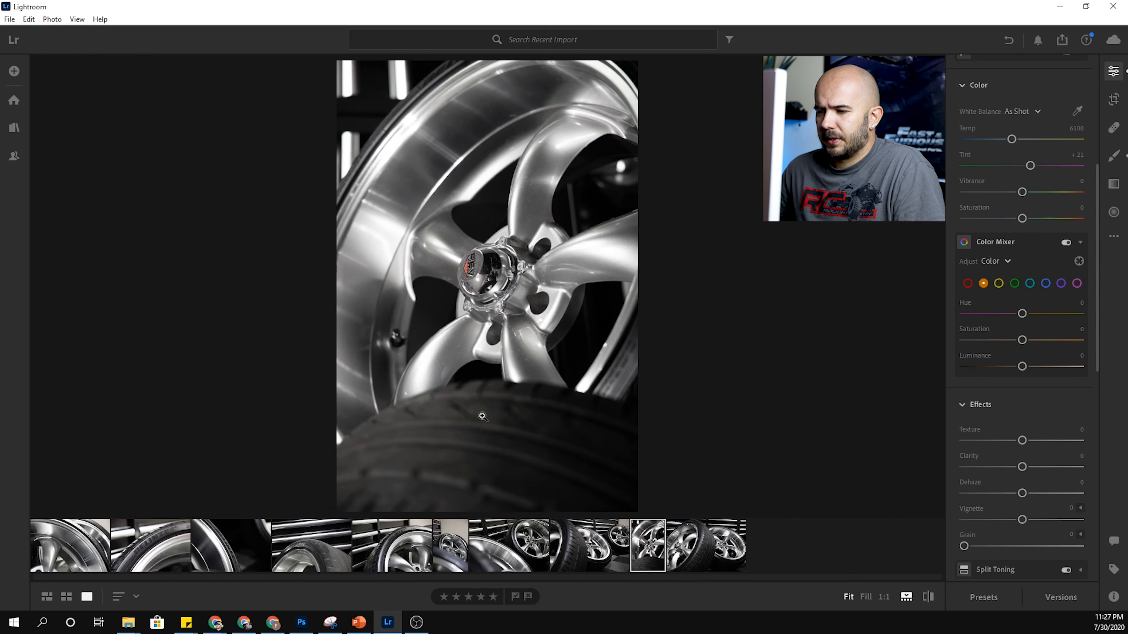
Step: Try the orange saturation at -100 and the orange luminance at -49, and undo both changes
drag(1019, 338, 819, 363)
drag(1022, 366, 994, 383)
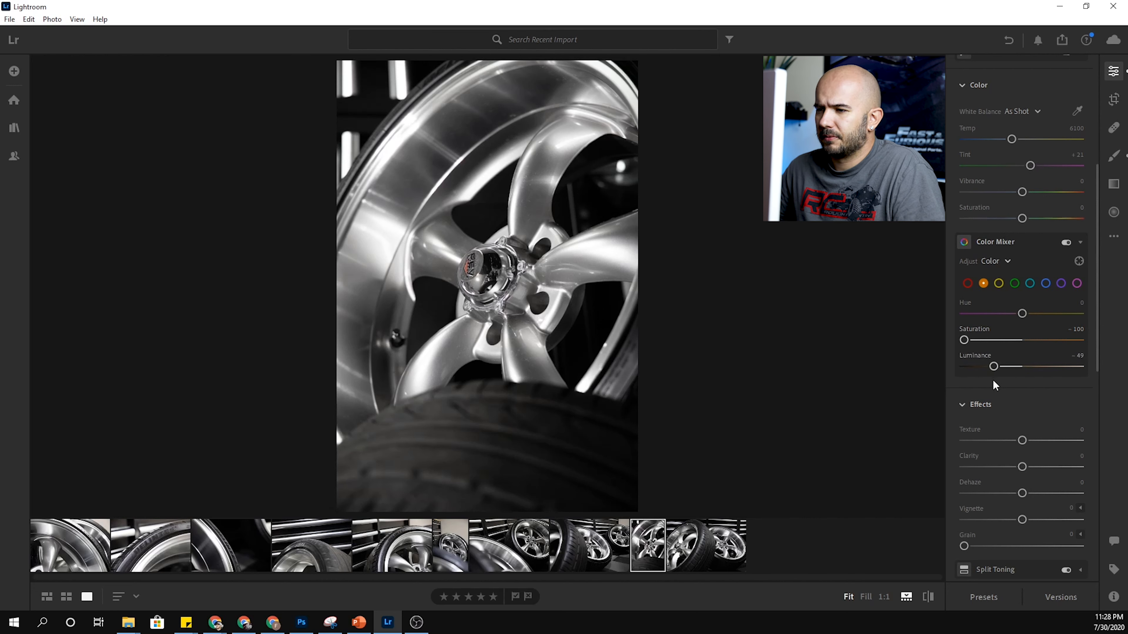
key(ctrl+z)
key(ctrl+z)
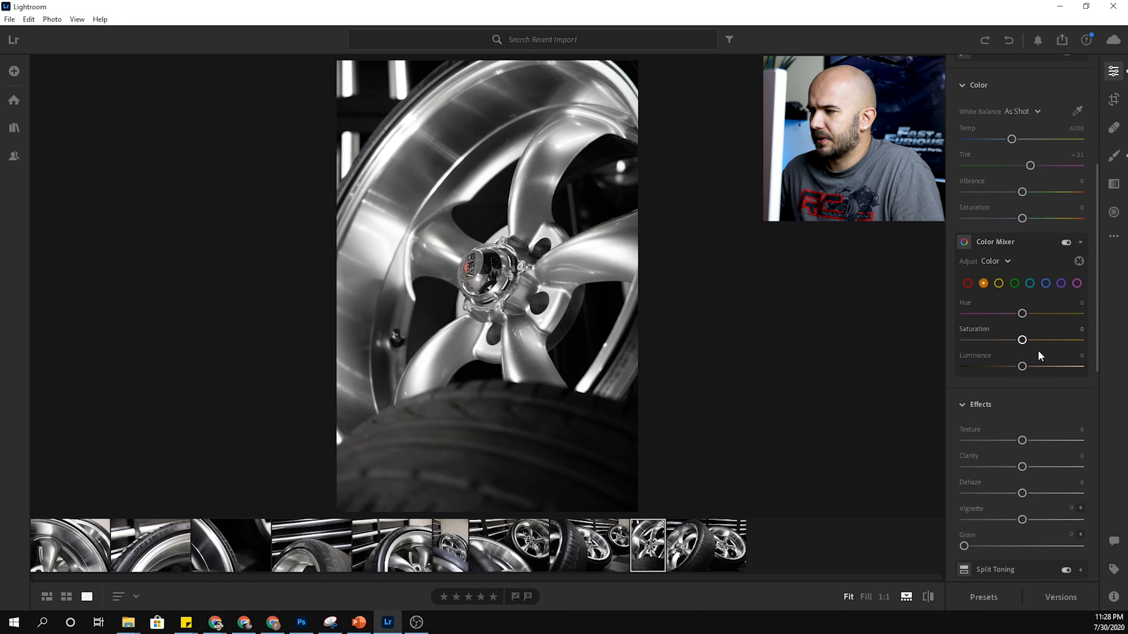
Step: Set the orange saturation to +33
drag(1026, 341, 1044, 342)
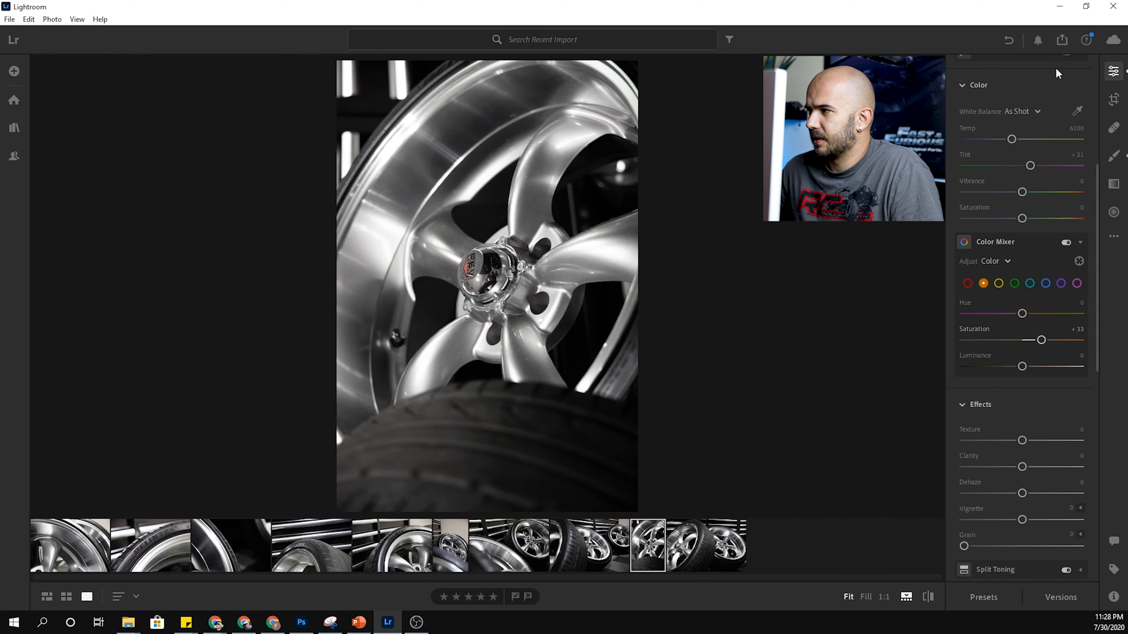
scroll(1048, 72, up, 5)
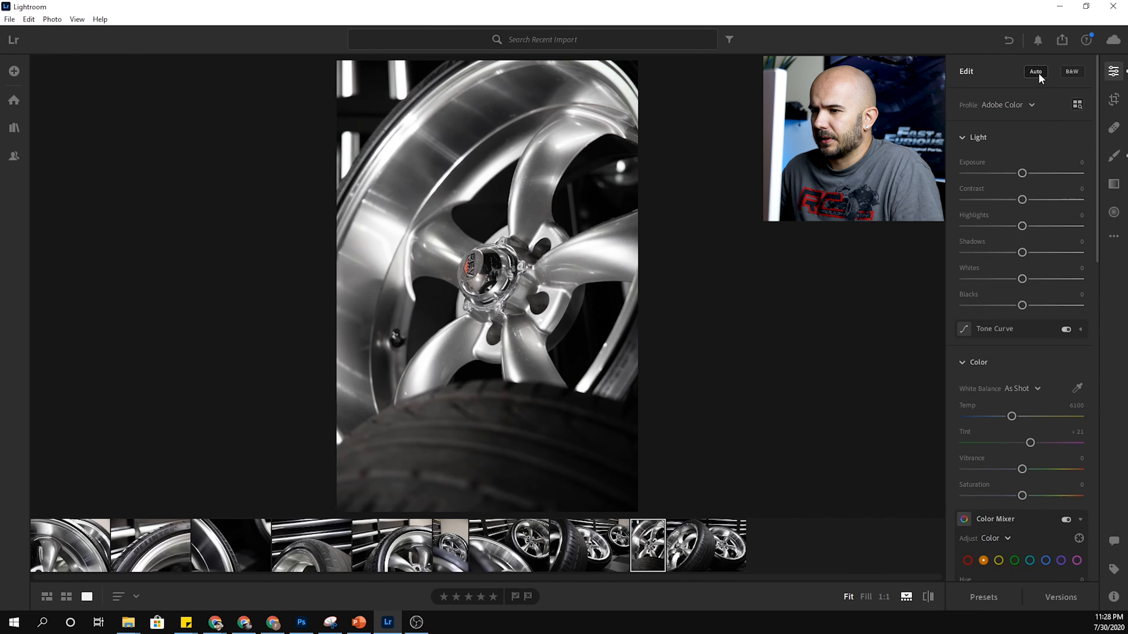
Step: Try the Auto settings with Highlights -26, Shadows +14 and Exposure +0.04, and undo these adjustments
click(1036, 71)
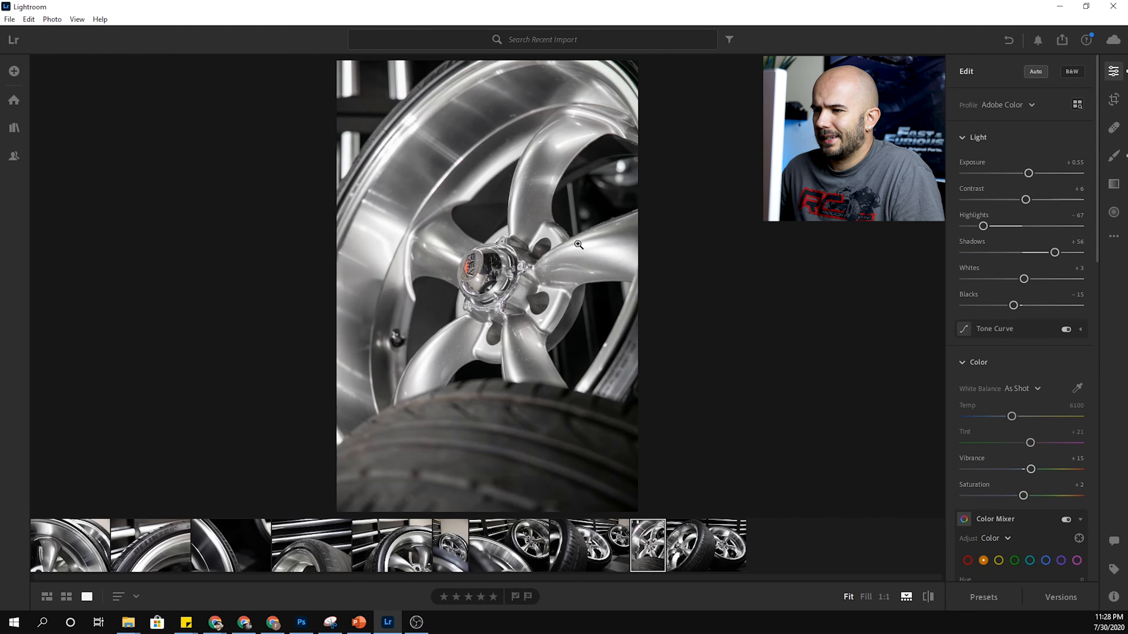
drag(987, 252, 1007, 227)
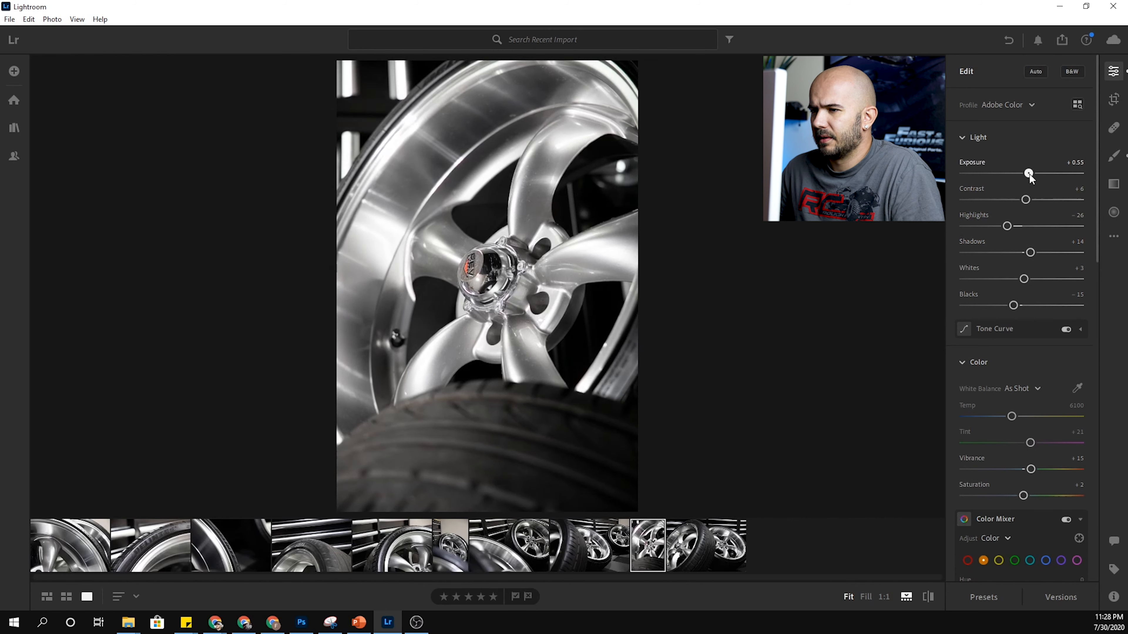
drag(1030, 172, 1027, 173)
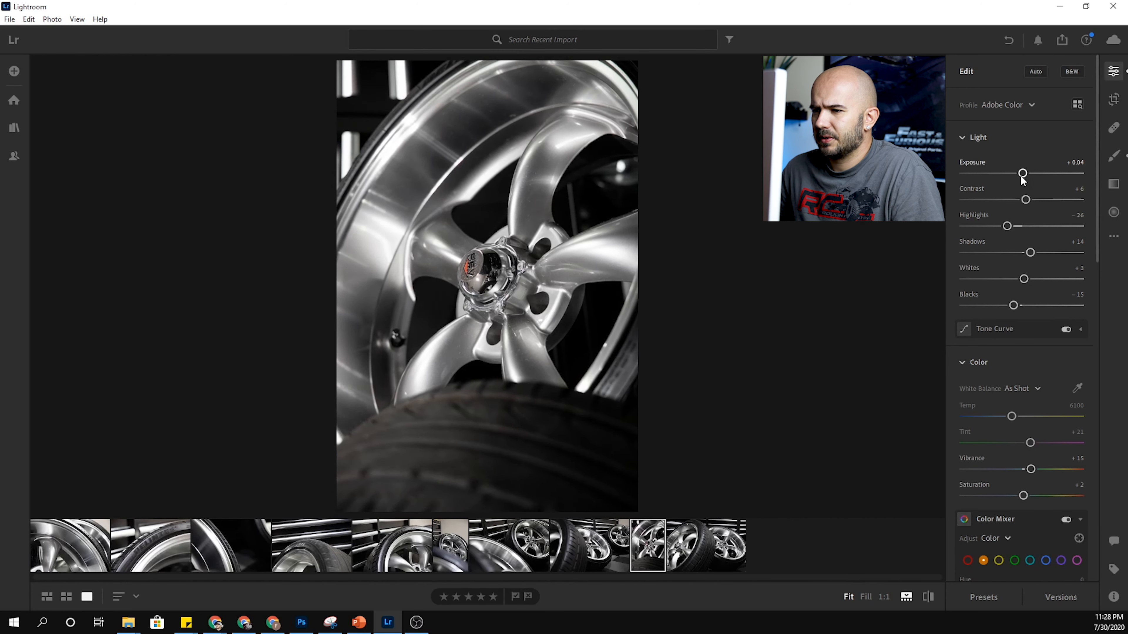
key(ctrl+z)
key(ctrl+z)
key(ctrl+z)
key(ctrl+z)
key(ctrl+y)
key(ctrl+z)
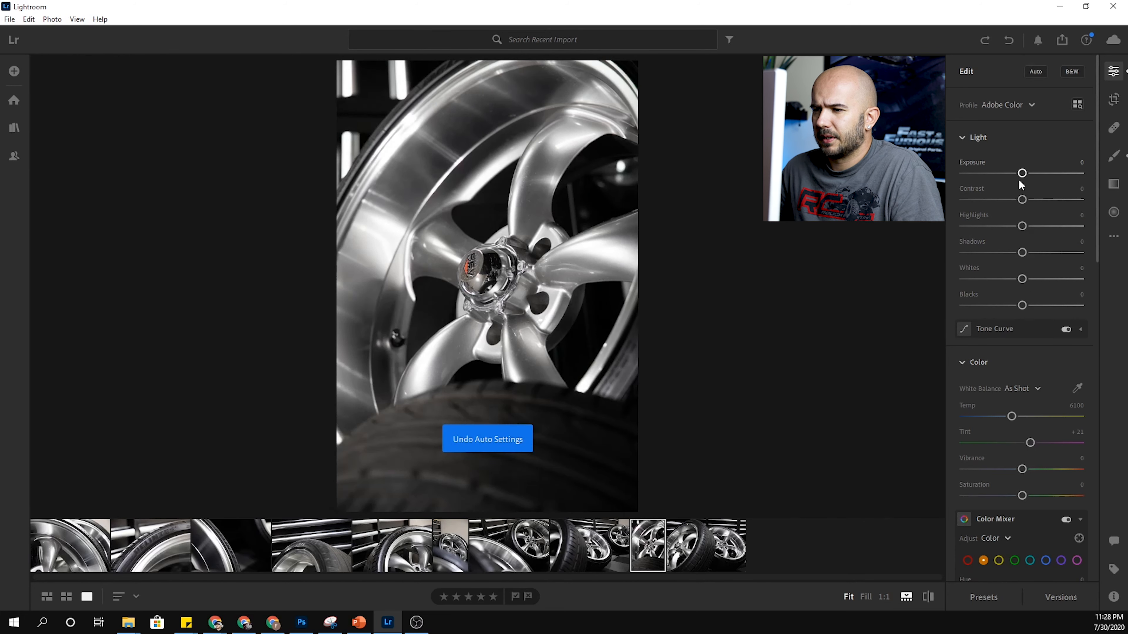
Step: Apply the Auto settings and refine the light values to Exposure +0.35, Highlights -61, Shadows +3 and Blacks -22
click(1036, 72)
drag(1056, 252, 1022, 252)
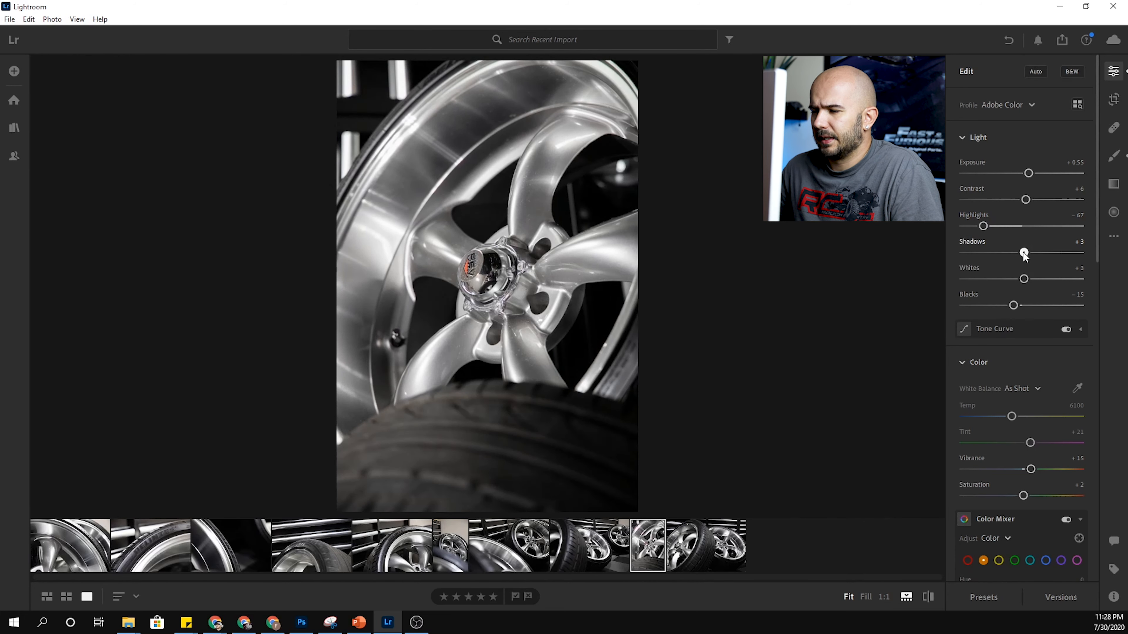
click(1074, 162)
text(0)
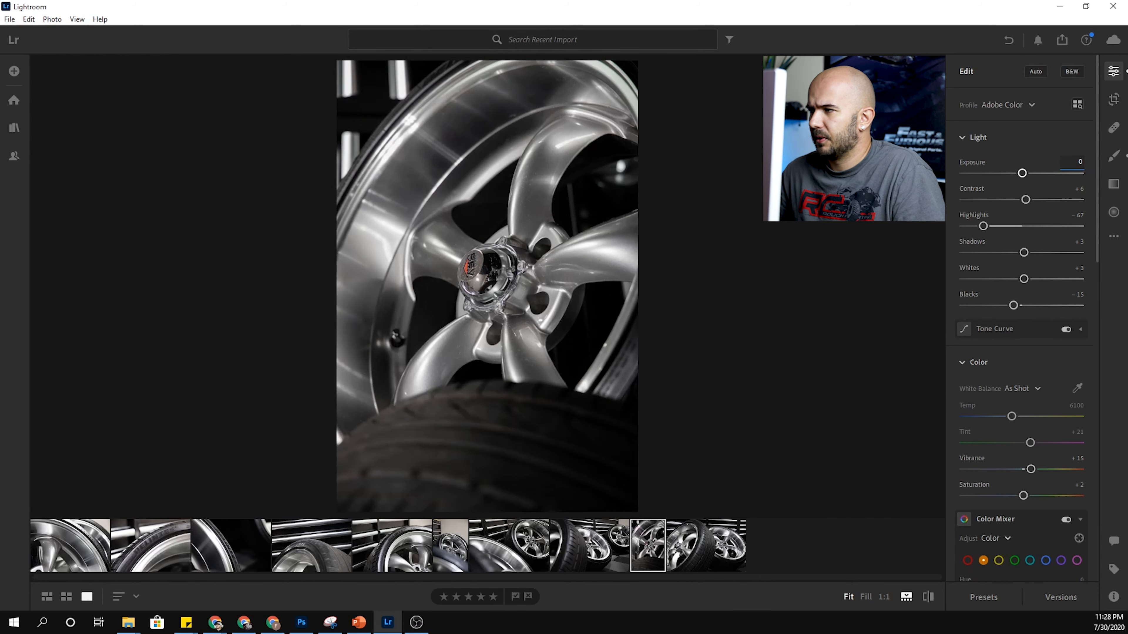
drag(1025, 172, 1026, 174)
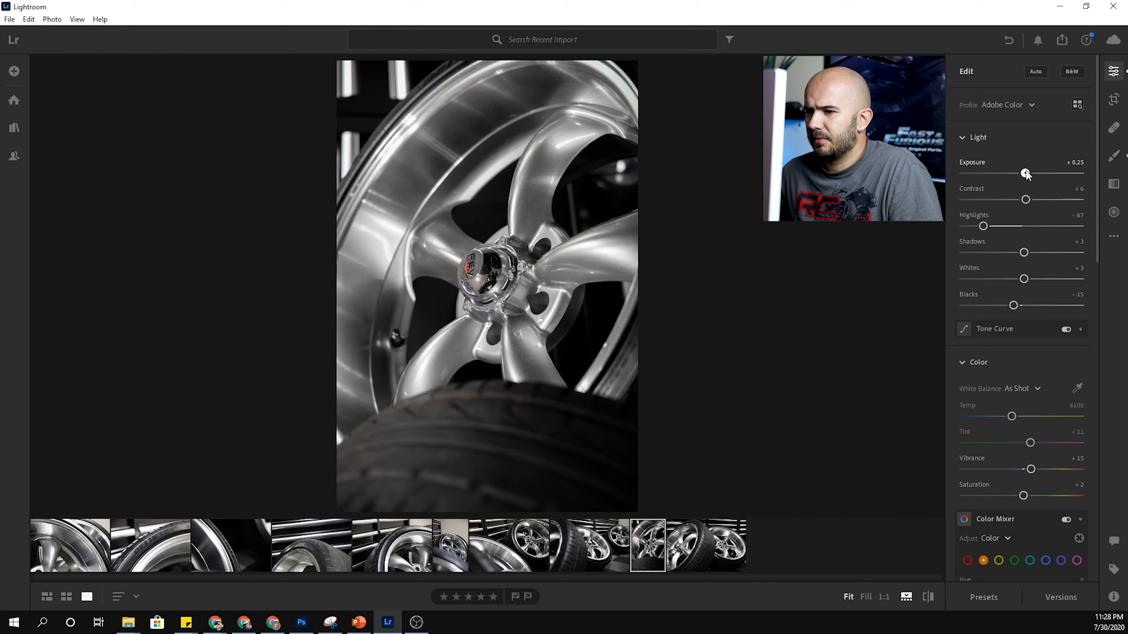
drag(983, 226, 983, 226)
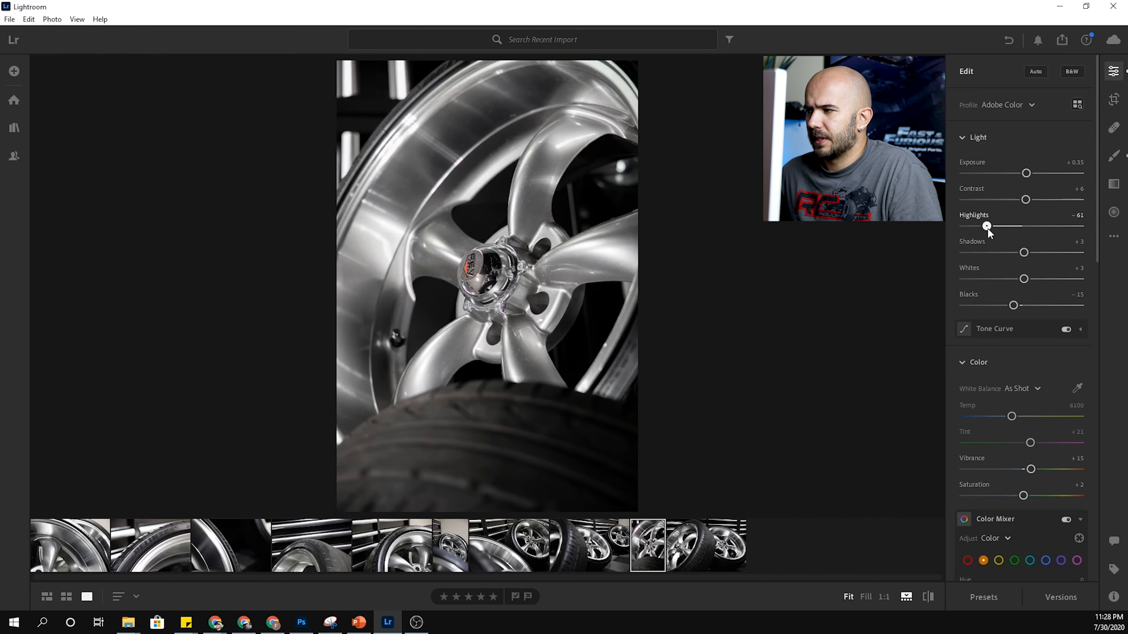
drag(1007, 304, 1014, 307)
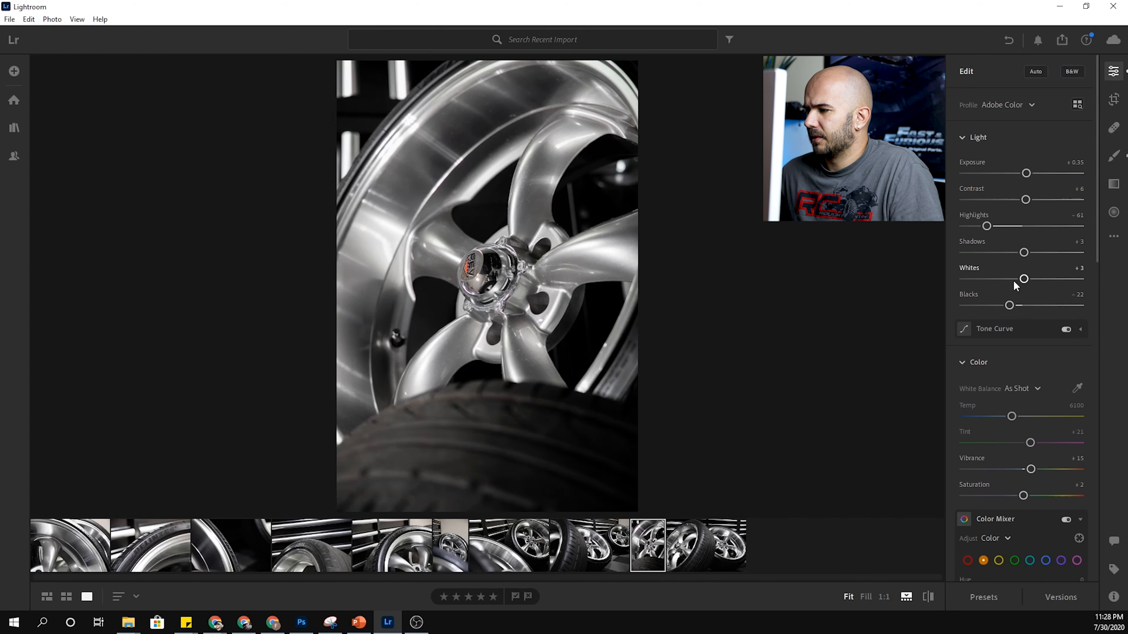
Step: Set the photo's Texture to -1 and Clarity to -14, and try Dehaze at -13
scroll(1052, 346, down, 5)
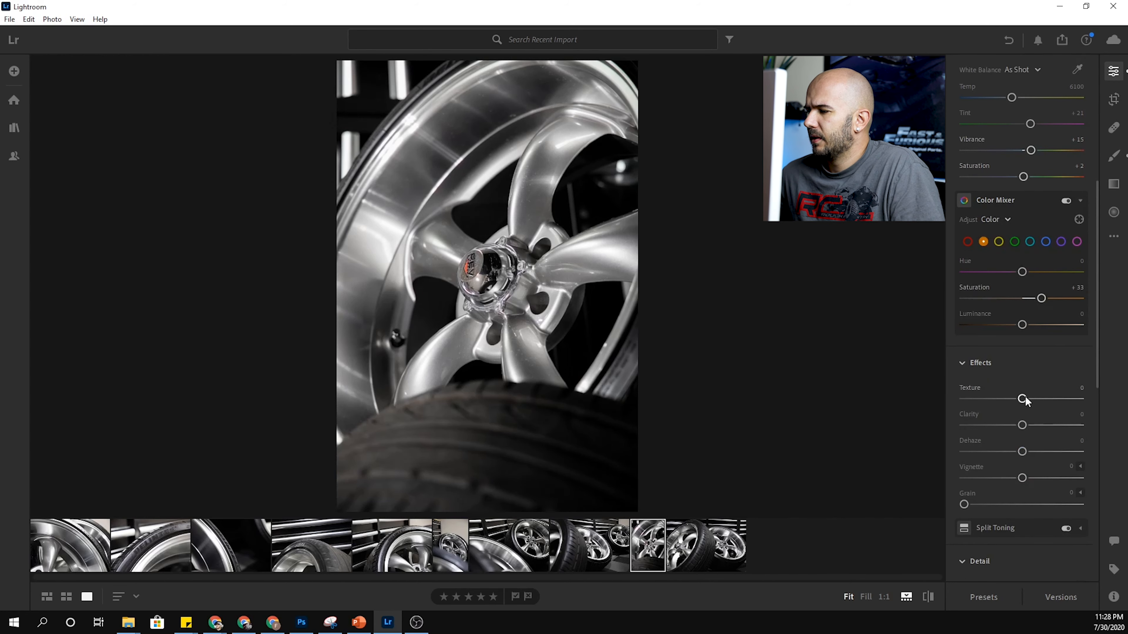
drag(1026, 399, 1033, 399)
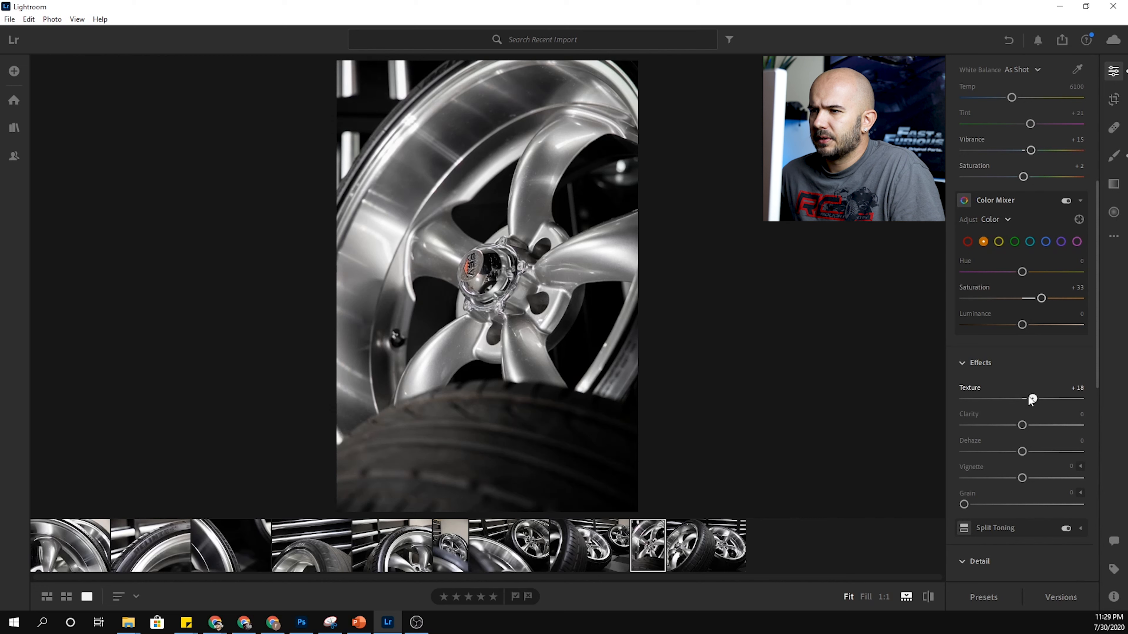
drag(1011, 397, 1023, 398)
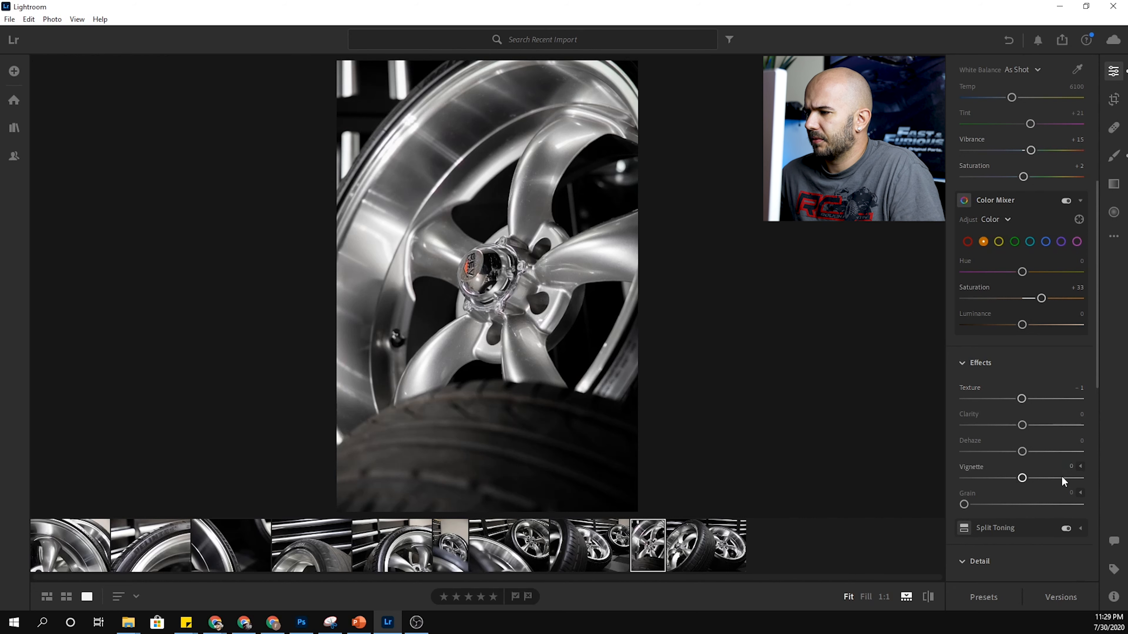
drag(1022, 425, 1034, 452)
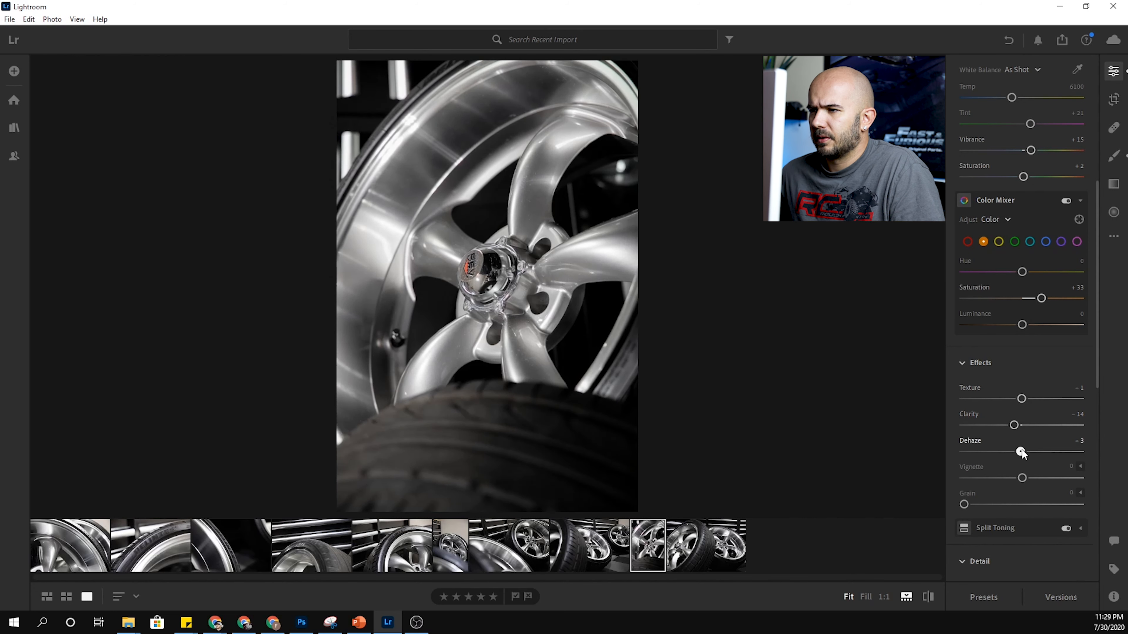
drag(1027, 451, 1016, 452)
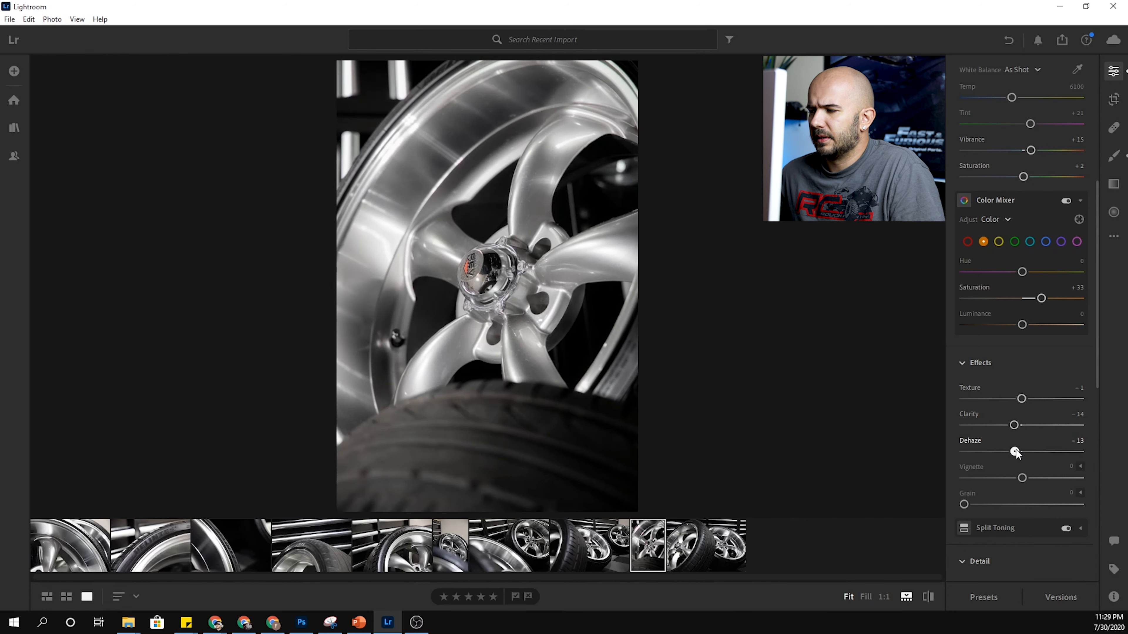
Step: Desaturate the foreground tire tread by painting over it with a size 12 brush at Saturation -100
key(b)
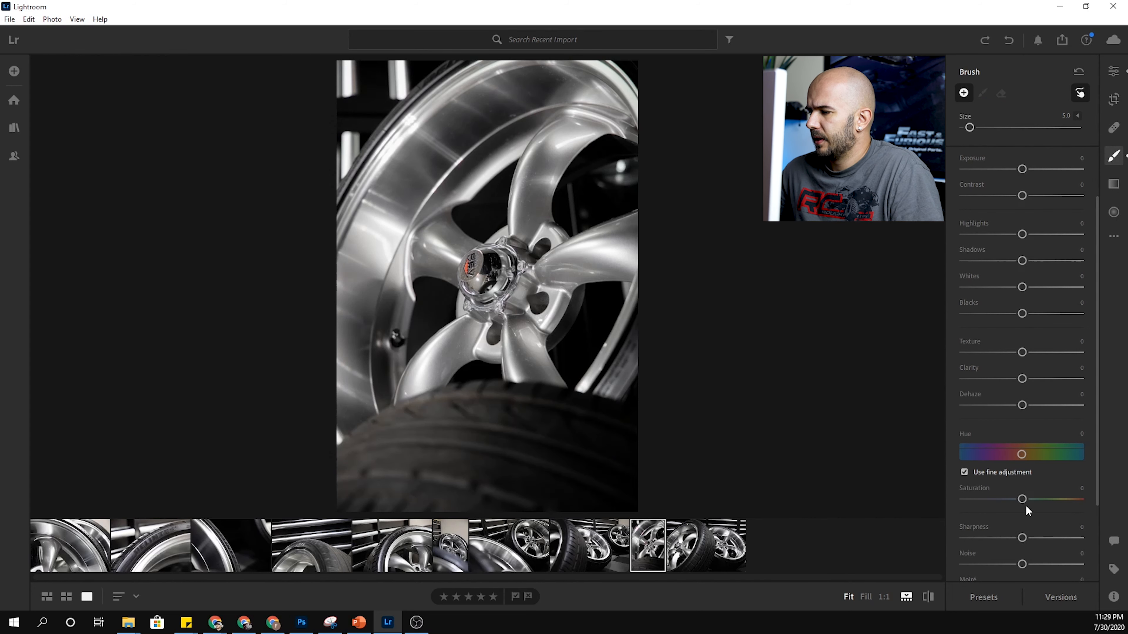
scroll(528, 420, up, 5)
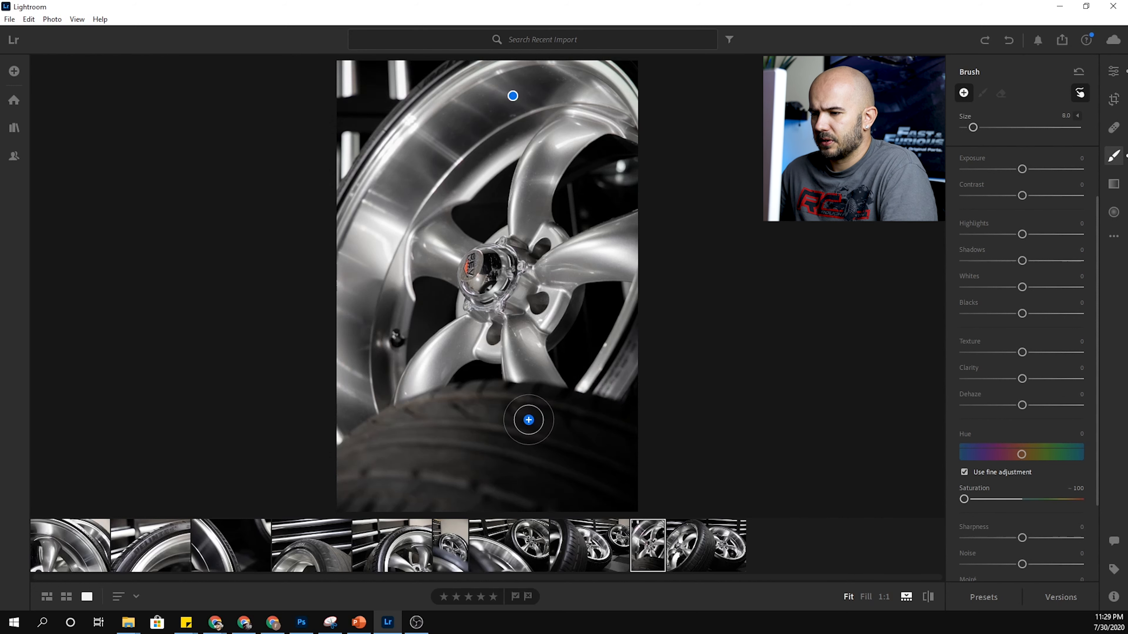
scroll(540, 415, up, 2)
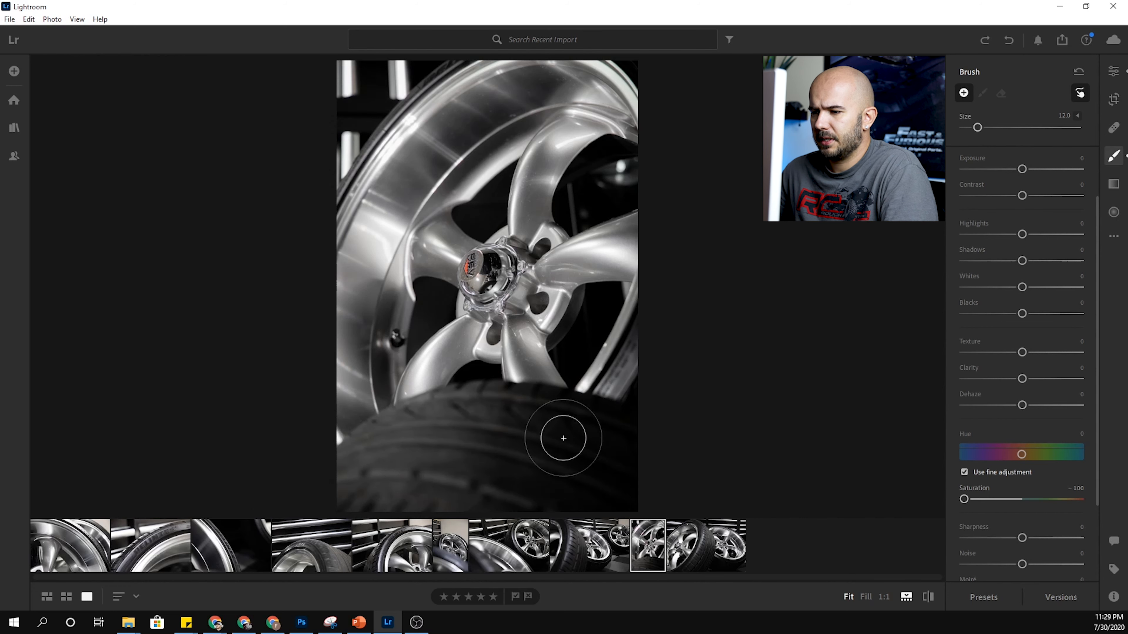
mouse_move(595, 412)
mouse_down()
mouse_move(653, 497)
mouse_move(450, 464)
mouse_up()
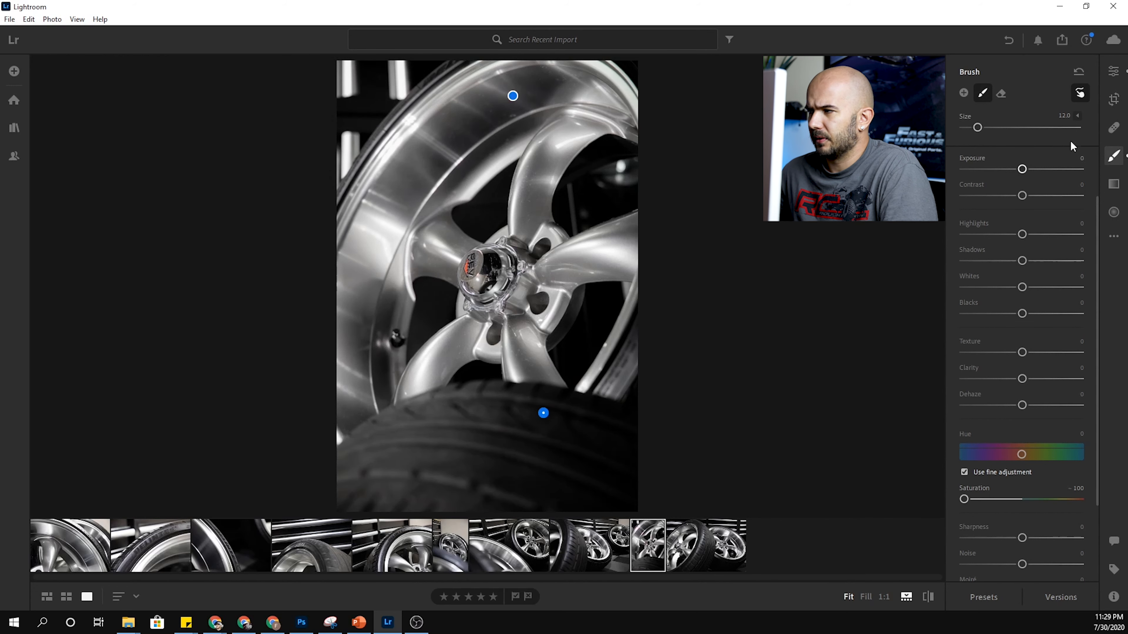
click(1113, 71)
Step: Paint the inner rim barrel with a new brush at Saturation -81, and extend the existing softening brush mask over the valve stem
click(1114, 155)
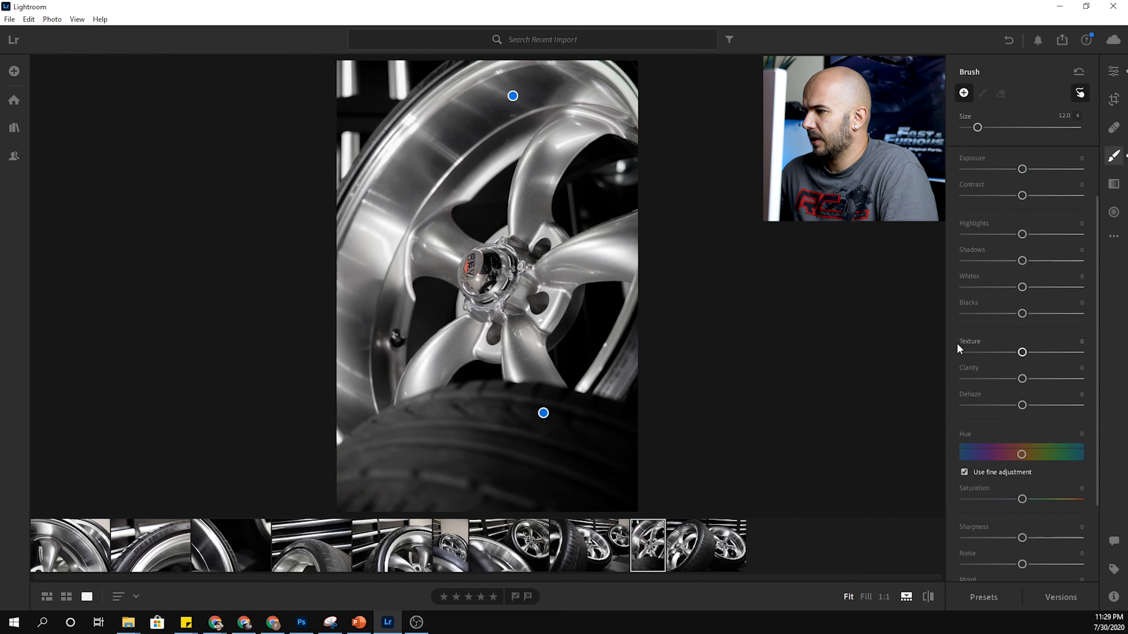
drag(982, 505, 971, 504)
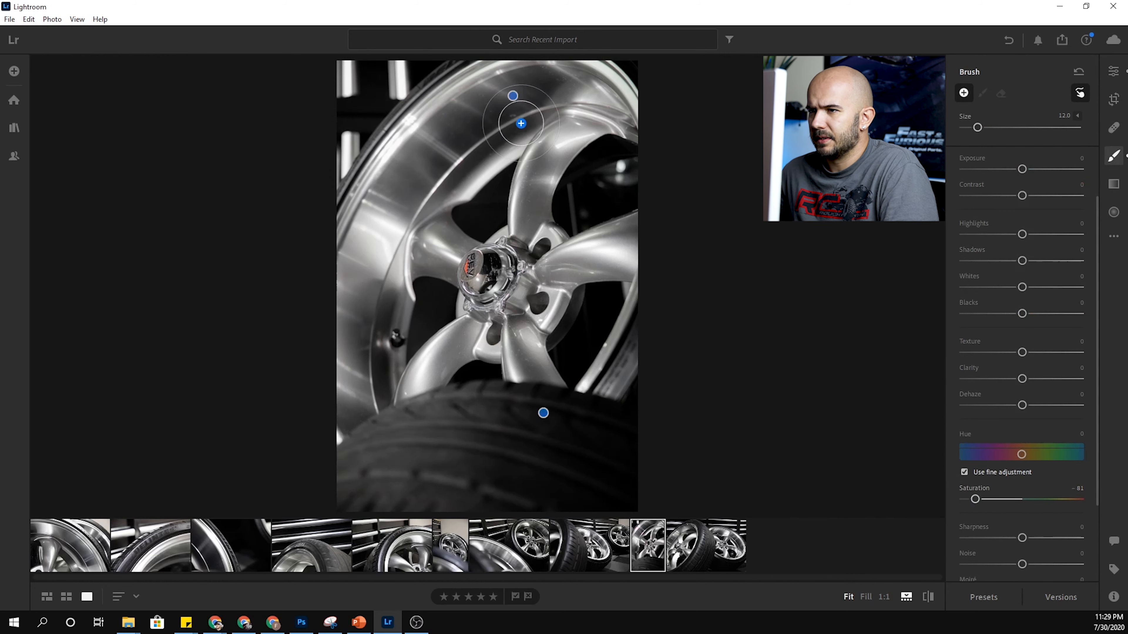
mouse_move(553, 90)
mouse_down()
mouse_move(464, 135)
mouse_move(371, 279)
mouse_move(367, 316)
mouse_move(393, 356)
mouse_move(372, 366)
mouse_move(387, 388)
mouse_move(355, 307)
mouse_up()
click(513, 95)
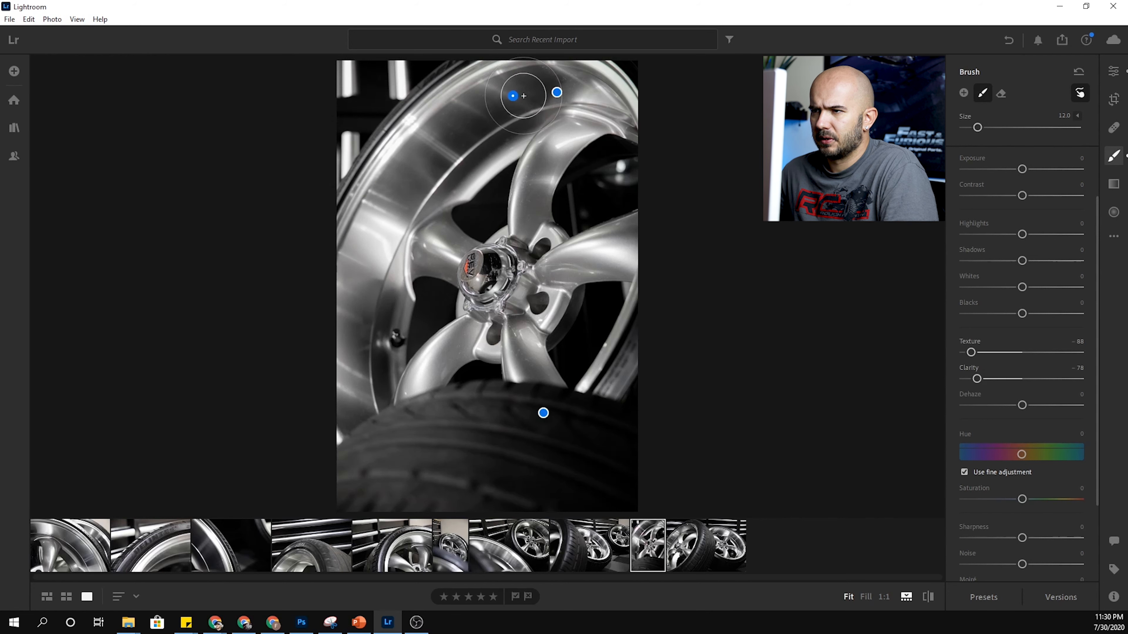
mouse_move(393, 341)
mouse_down()
mouse_move(398, 314)
mouse_move(395, 338)
mouse_up()
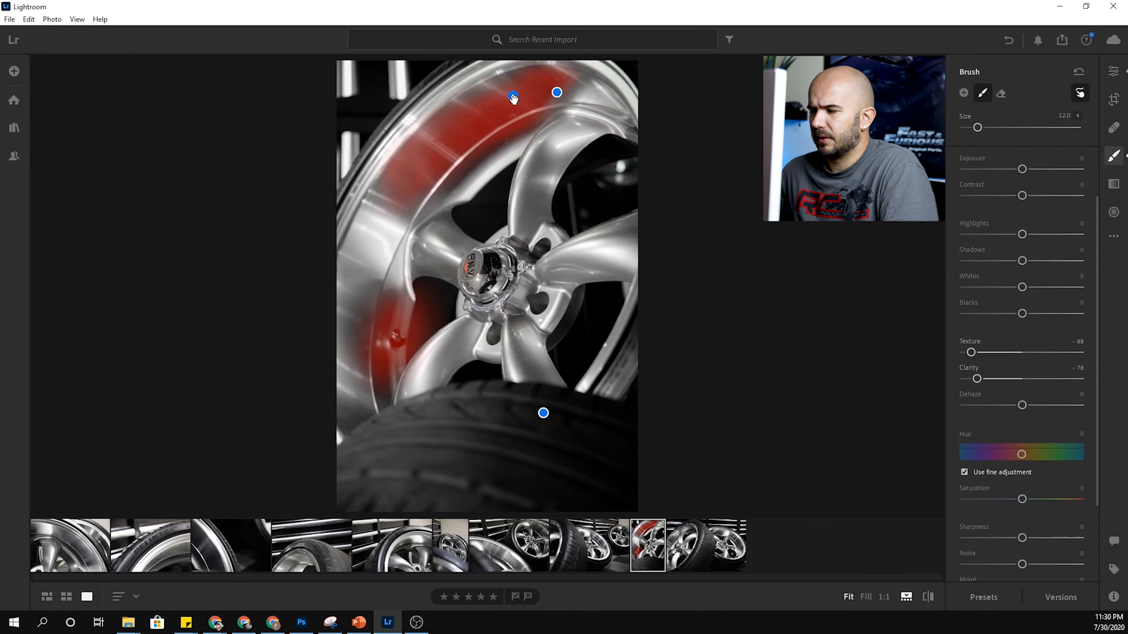
Step: Set the rim's desaturation brush to Exposure +0.84, Shadows +38, Texture +24 and Sharpness +42
click(556, 92)
drag(1022, 169, 1035, 172)
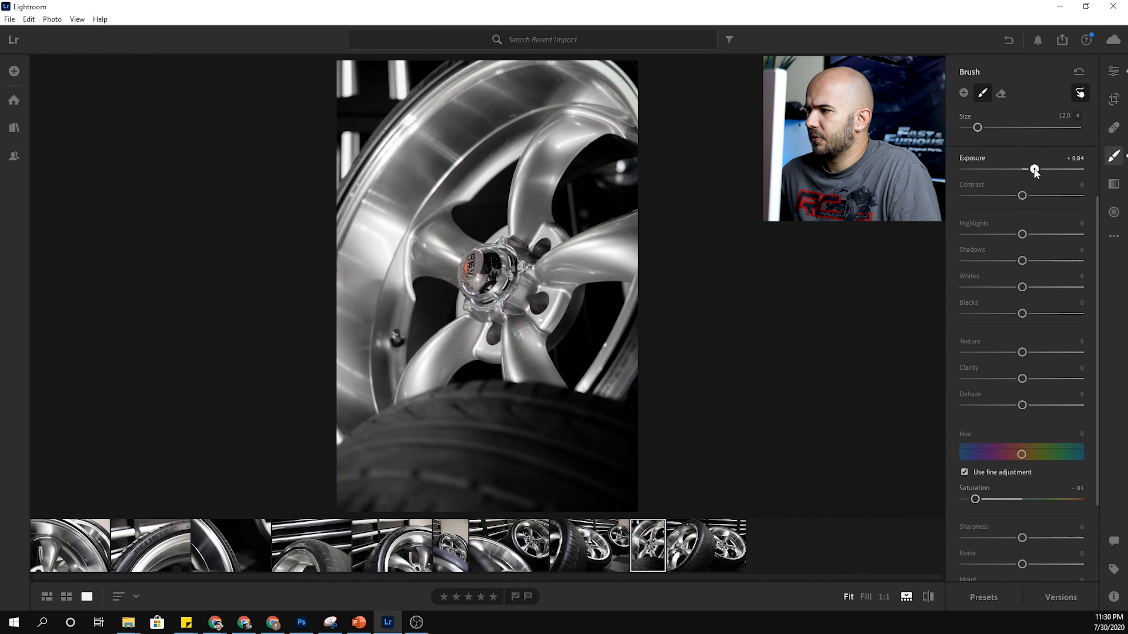
drag(1032, 263, 1058, 262)
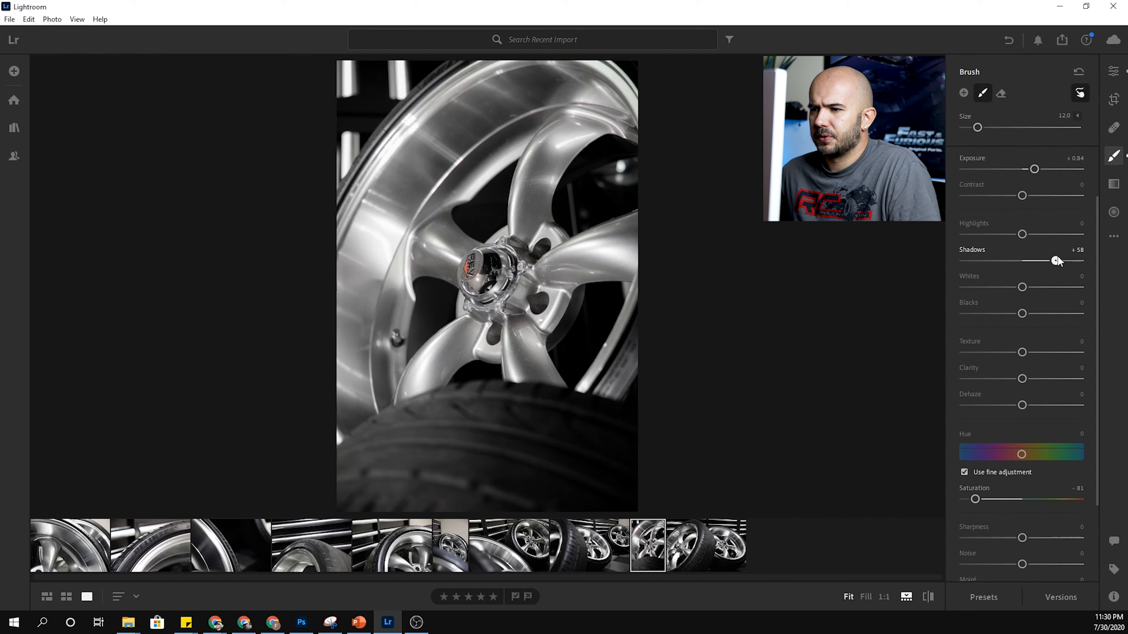
drag(1023, 351, 1066, 352)
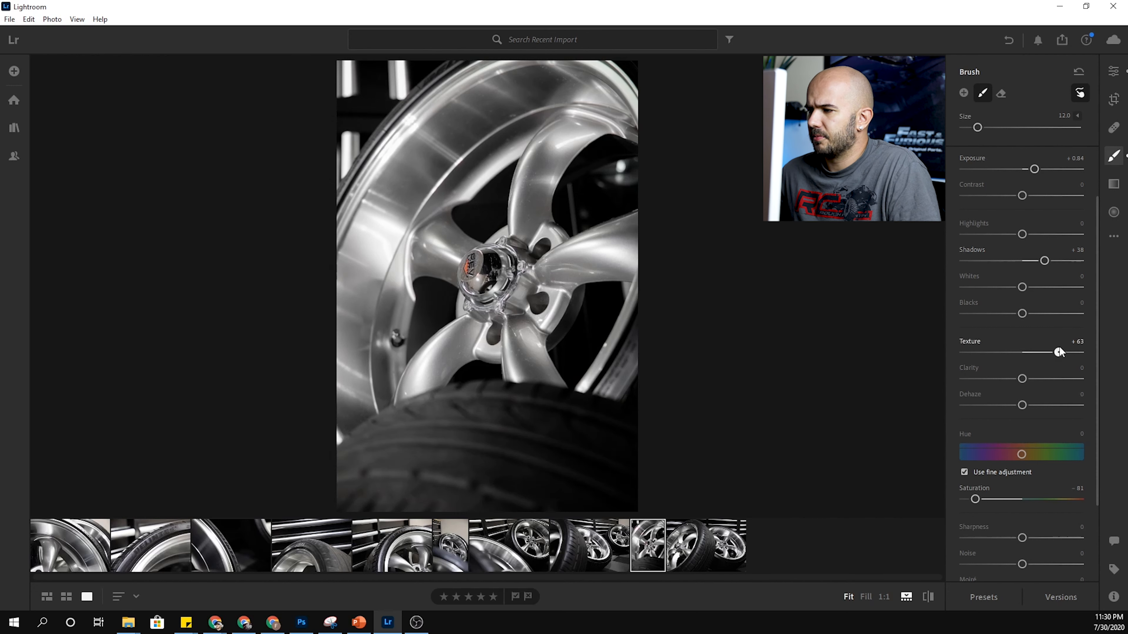
drag(1022, 539, 1029, 538)
Step: Heal the dust spots along the rim's inner edge above the spokes with the size 33 Healing Brush
click(504, 131)
drag(507, 117, 446, 338)
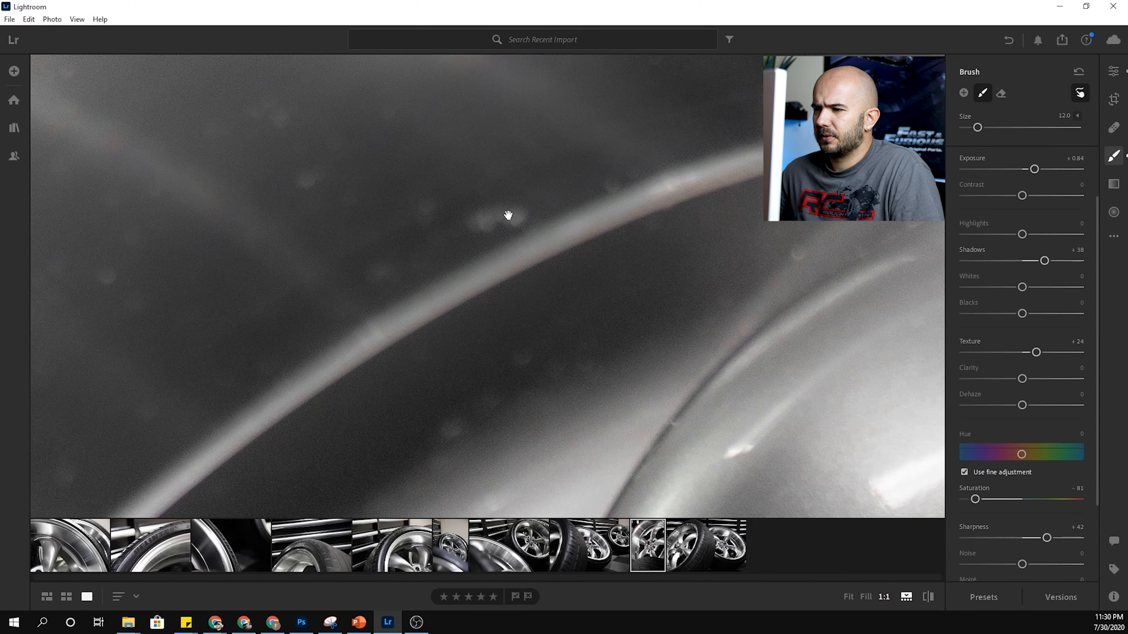
click(1114, 128)
mouse_move(501, 203)
mouse_down()
mouse_move(529, 207)
mouse_move(466, 227)
mouse_up()
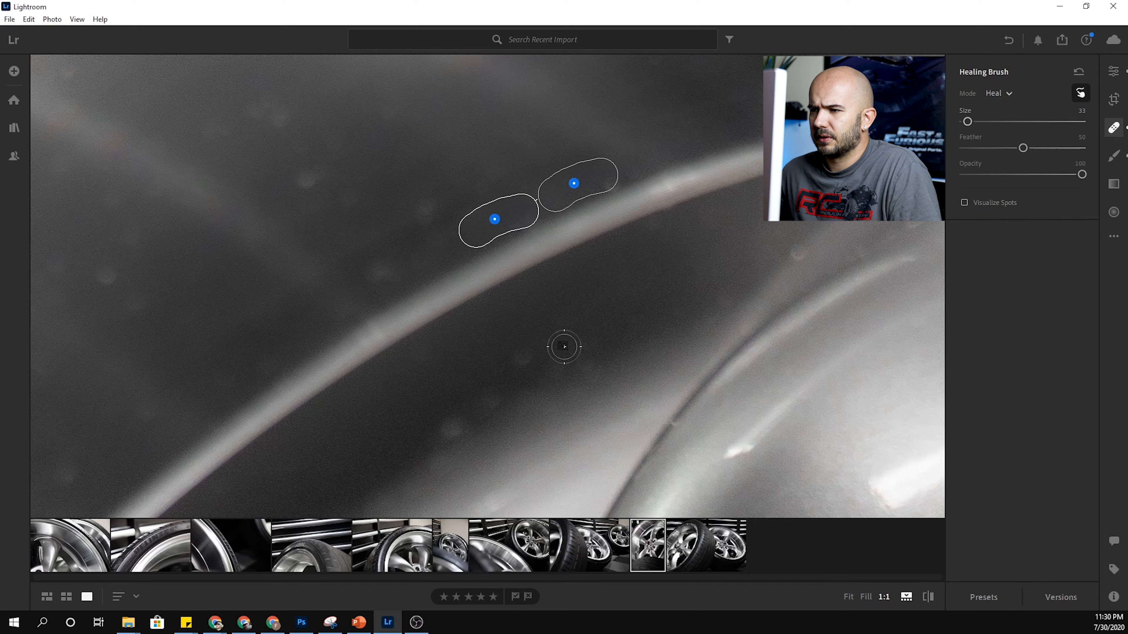
key(z)
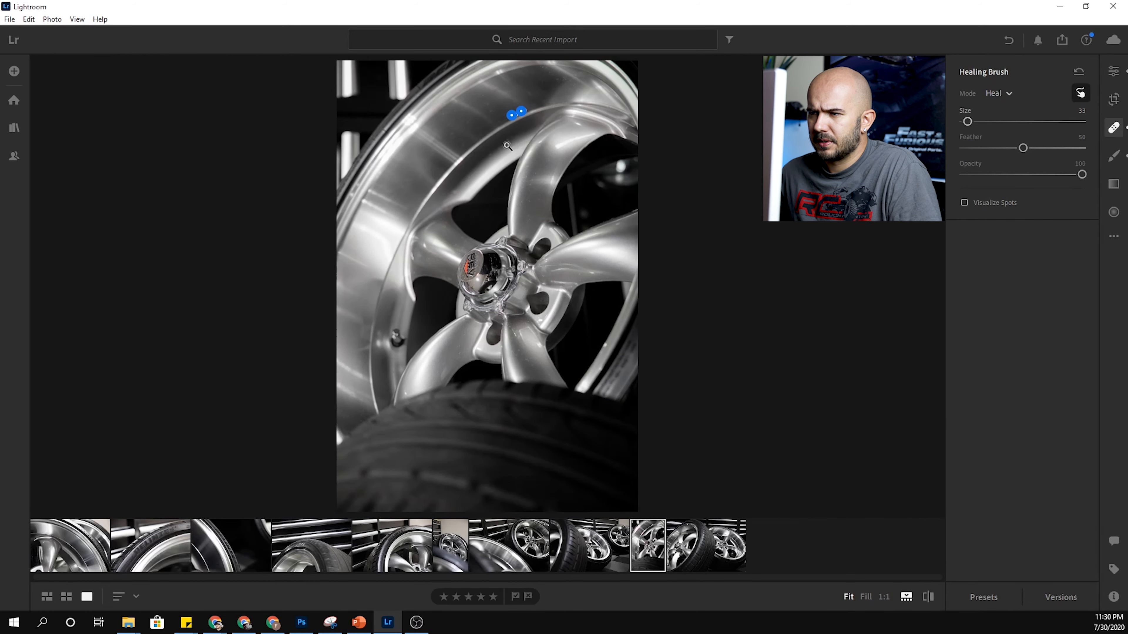
click(507, 145)
mouse_move(534, 153)
mouse_down()
mouse_move(529, 212)
mouse_move(404, 269)
mouse_up()
key(z)
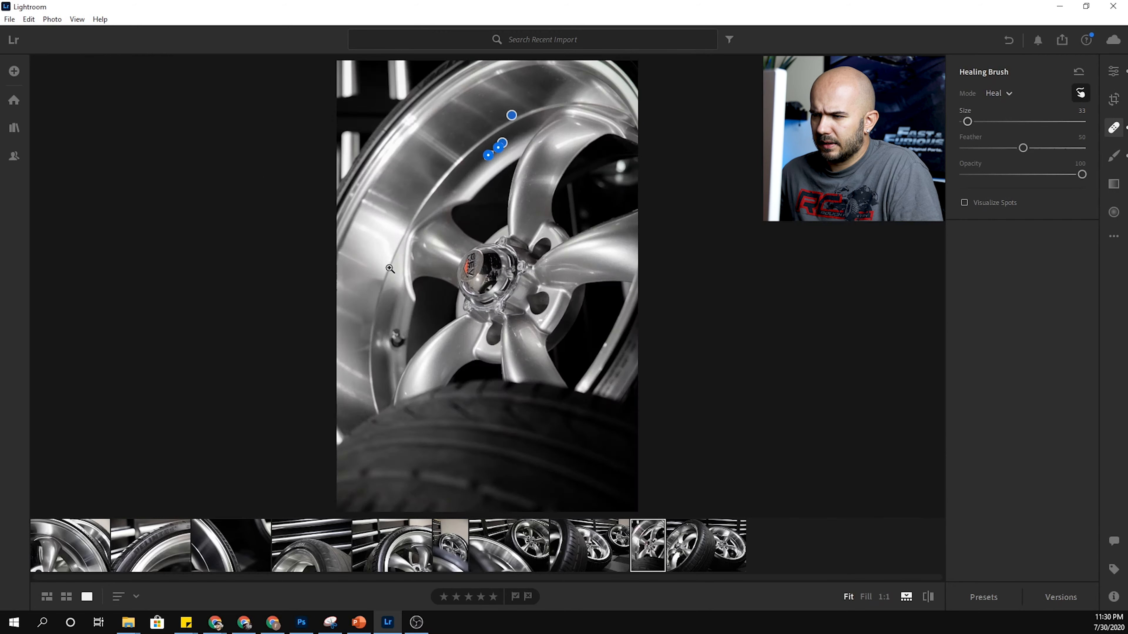
Step: Heal the blemishes on the spokes on both sides of the centre cap
click(390, 269)
drag(491, 247, 497, 257)
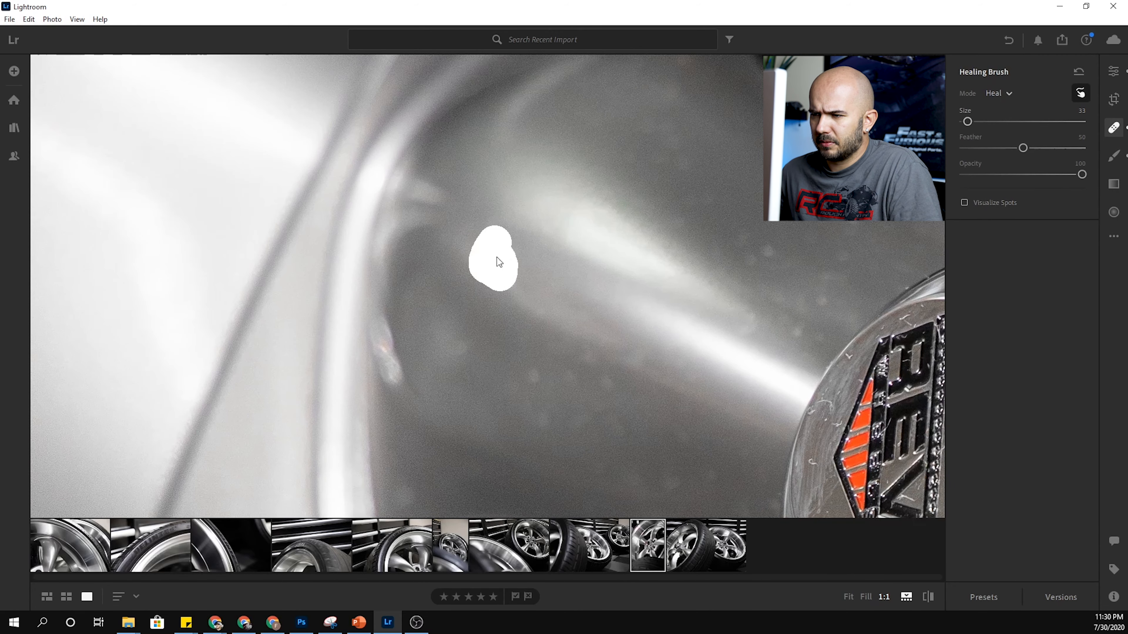
key(z)
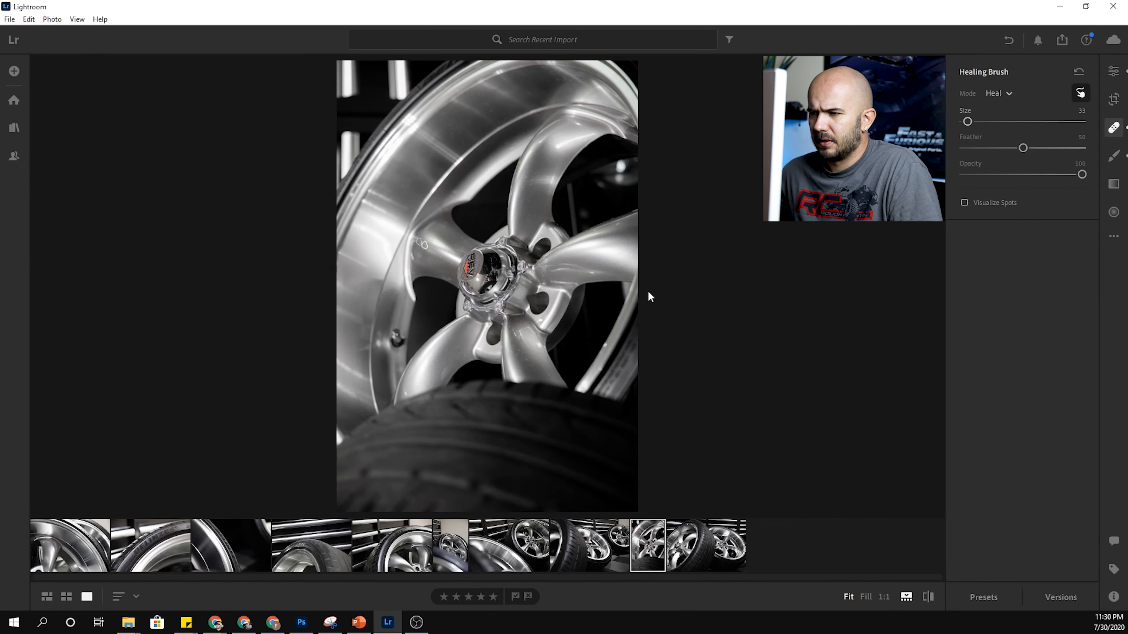
click(598, 273)
drag(526, 270, 577, 272)
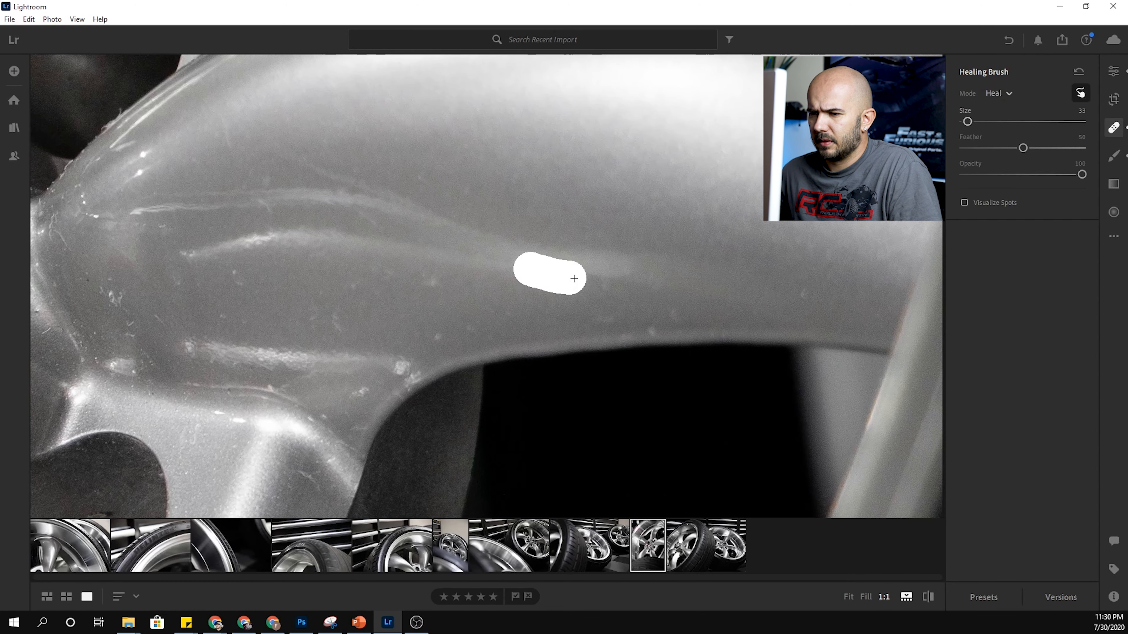
key(z)
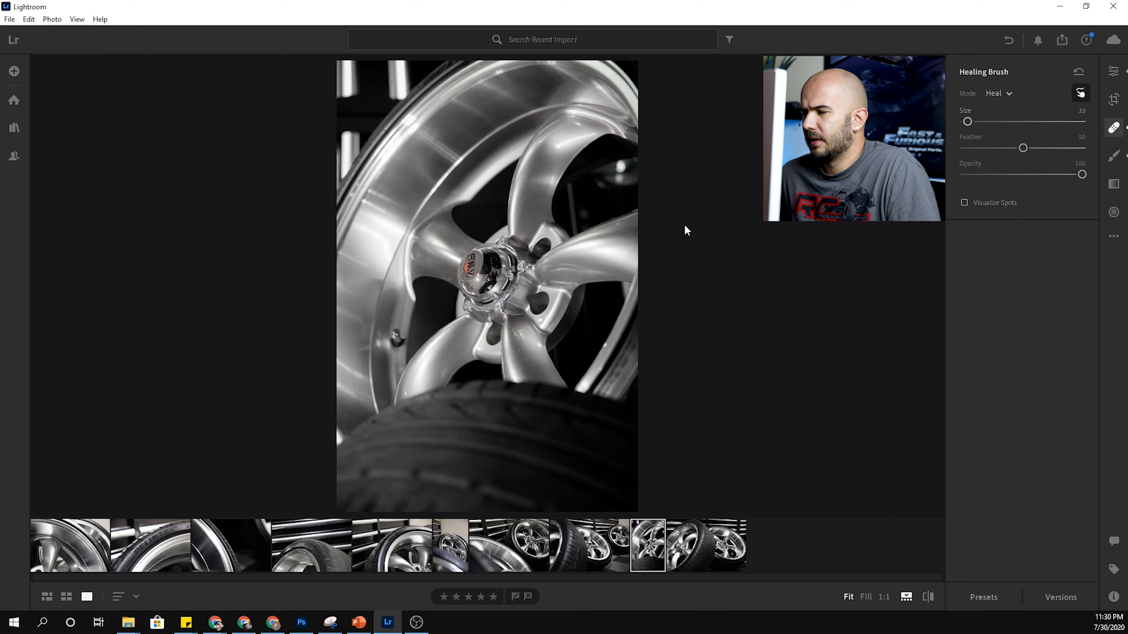
Step: Crop the photo to the 4 x 5 / 8 x 10 aspect ratio, reframing it to keep less of the foreground tire
click(1114, 101)
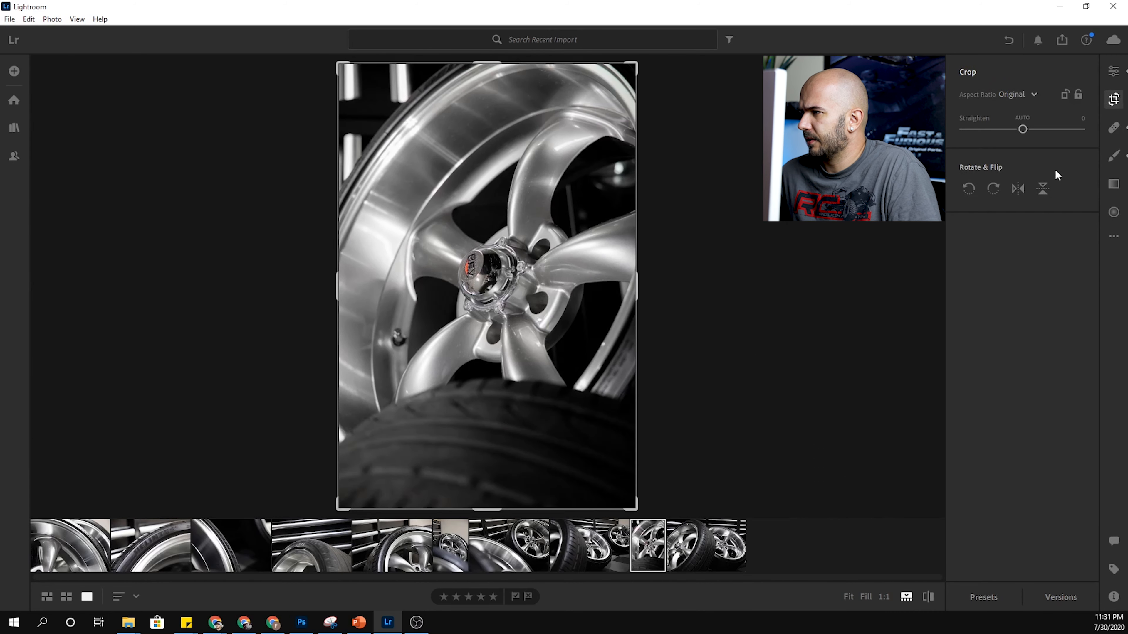
click(1029, 95)
click(1026, 186)
drag(531, 309, 551, 340)
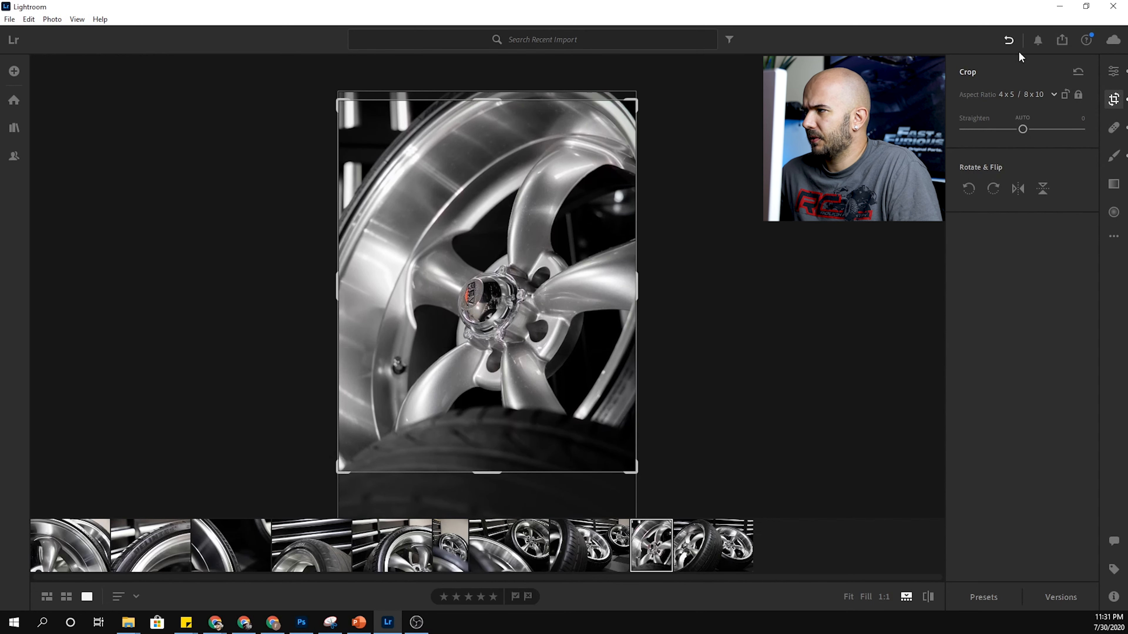
click(1113, 76)
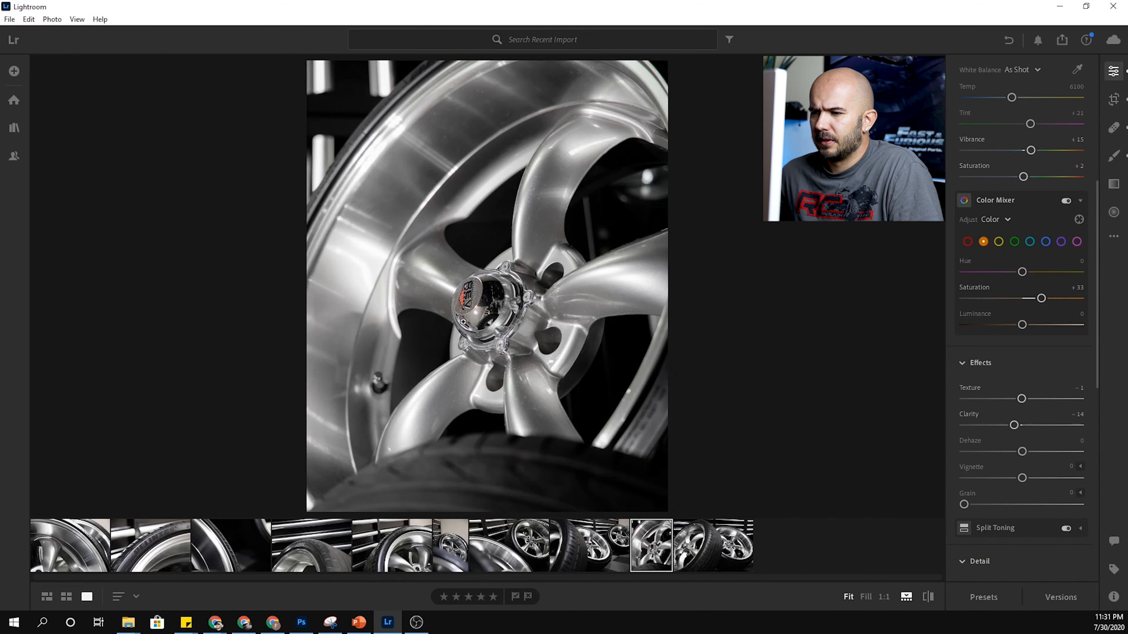
Step: Inspect the centre cap and surrounding spokes up close for remaining flaws and colour casts
click(464, 322)
click(593, 244)
click(484, 304)
click(450, 364)
click(495, 298)
click(441, 303)
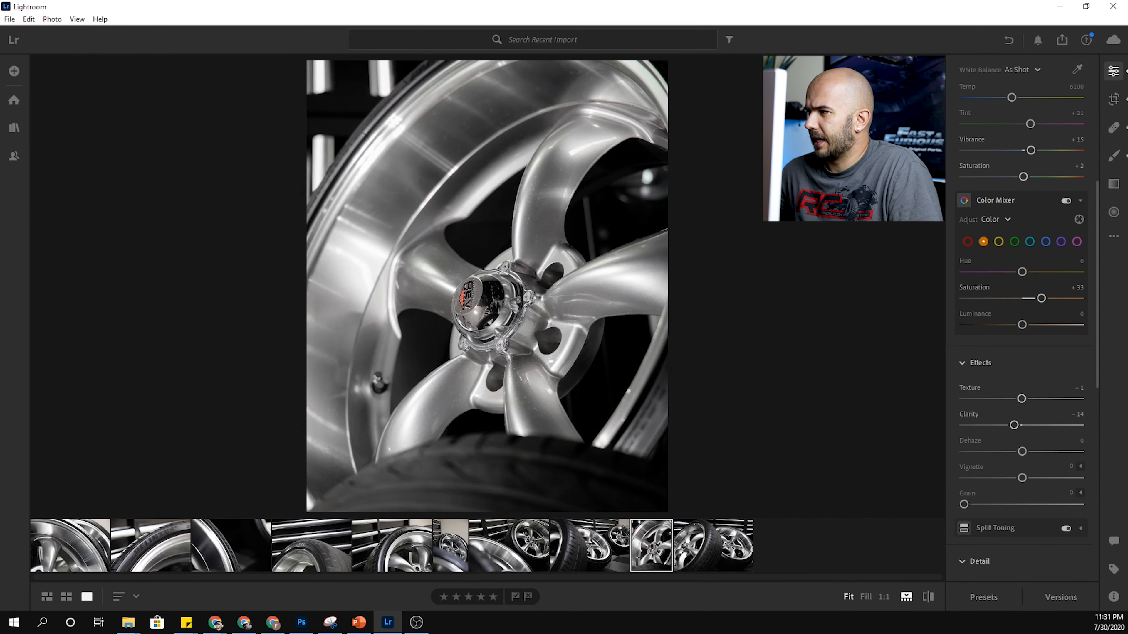
Step: Desaturate the chrome centre cap beside the red logo with a new size 5 brush at Saturation -100
click(1113, 155)
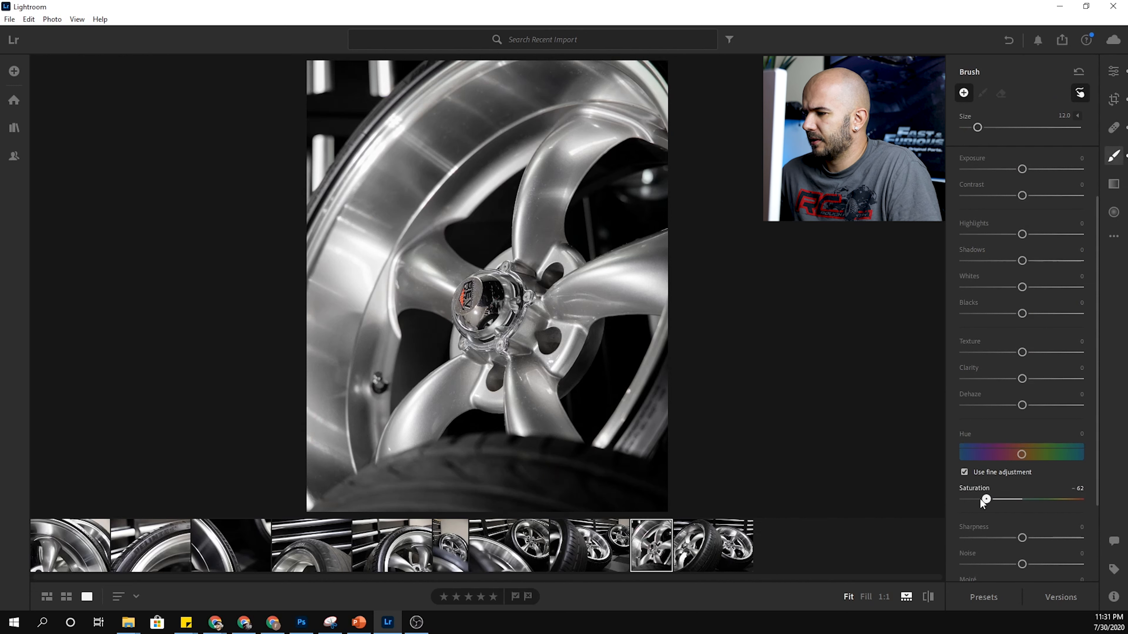
drag(980, 498, 973, 499)
key(bracketleft)
key(bracketleft)
key(bracketleft)
key(bracketleft)
key(bracketleft)
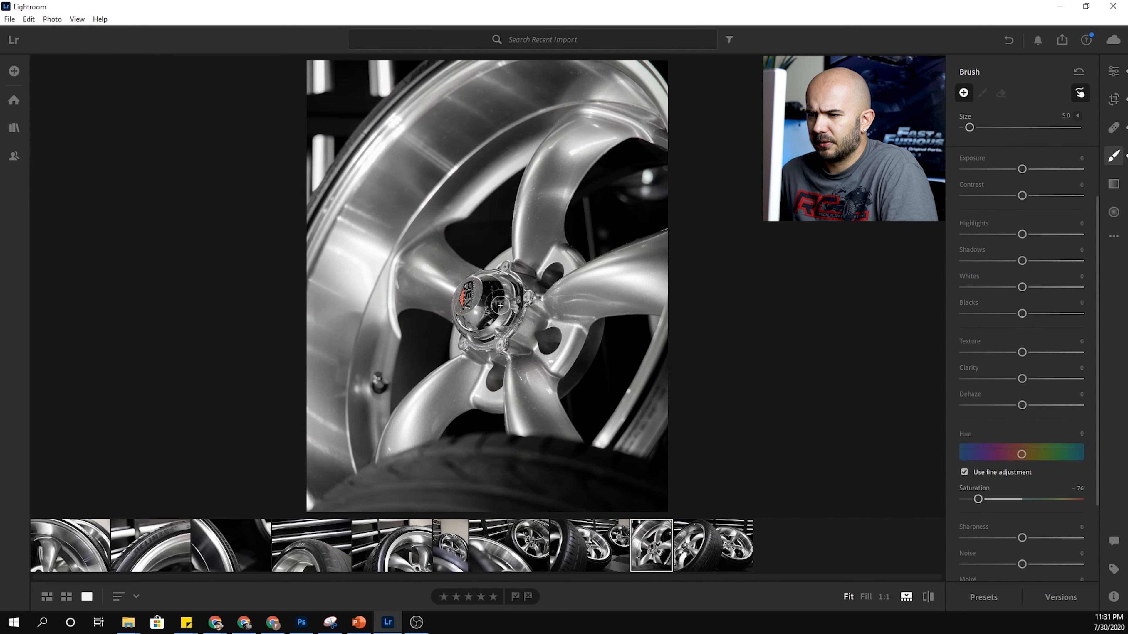
drag(500, 335, 516, 333)
drag(978, 499, 961, 499)
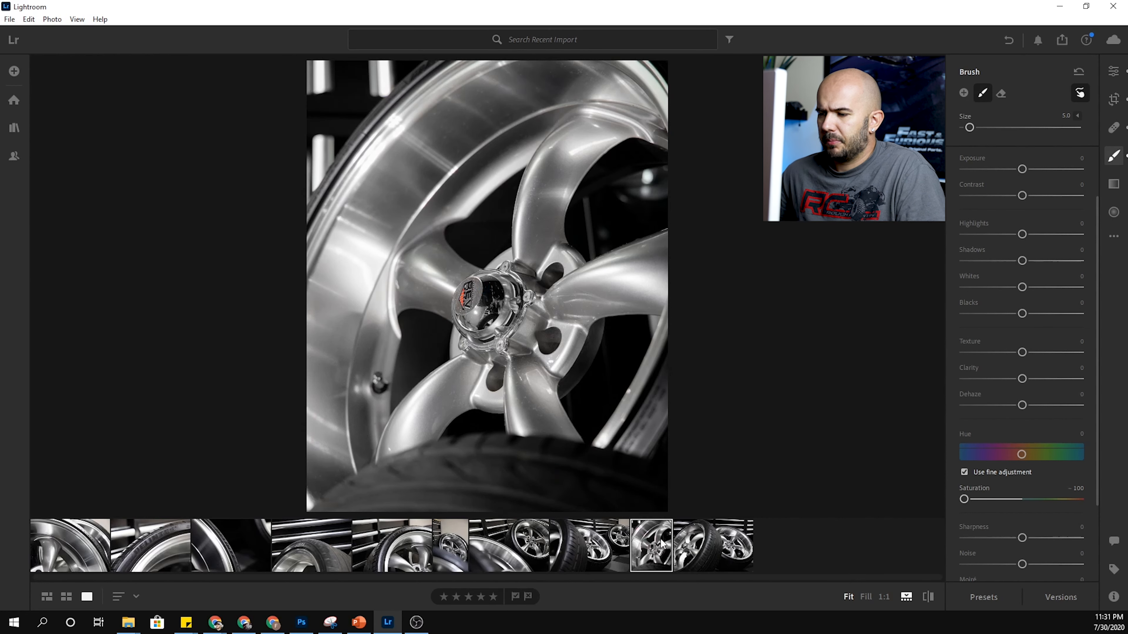
Step: Compare the edited wheel photo with its original version
key(backslash)
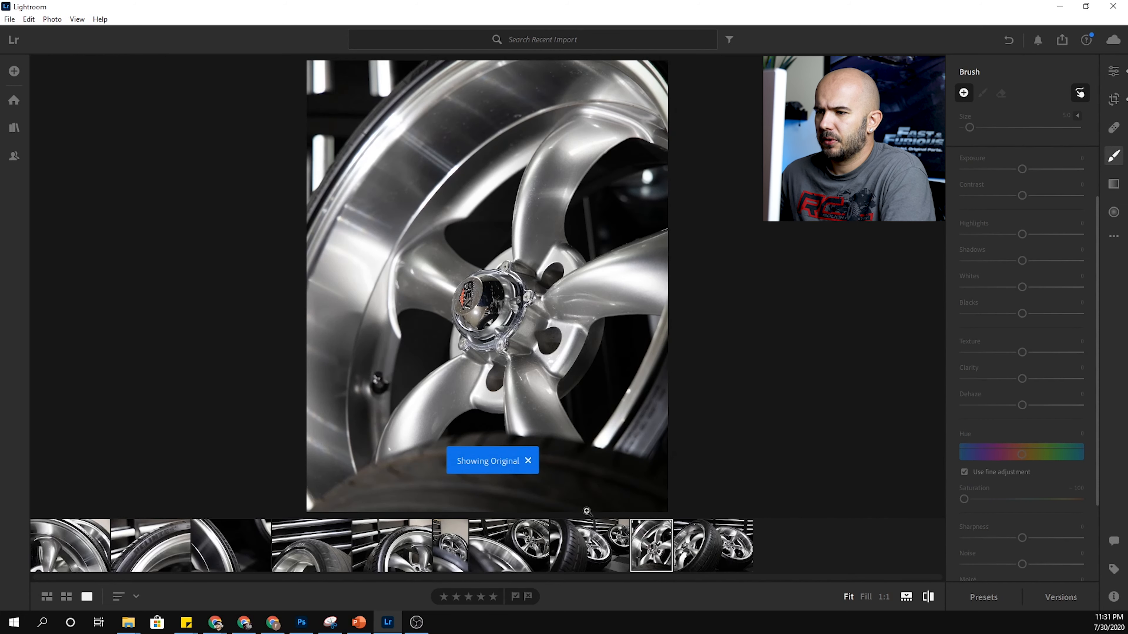
key(backslash)
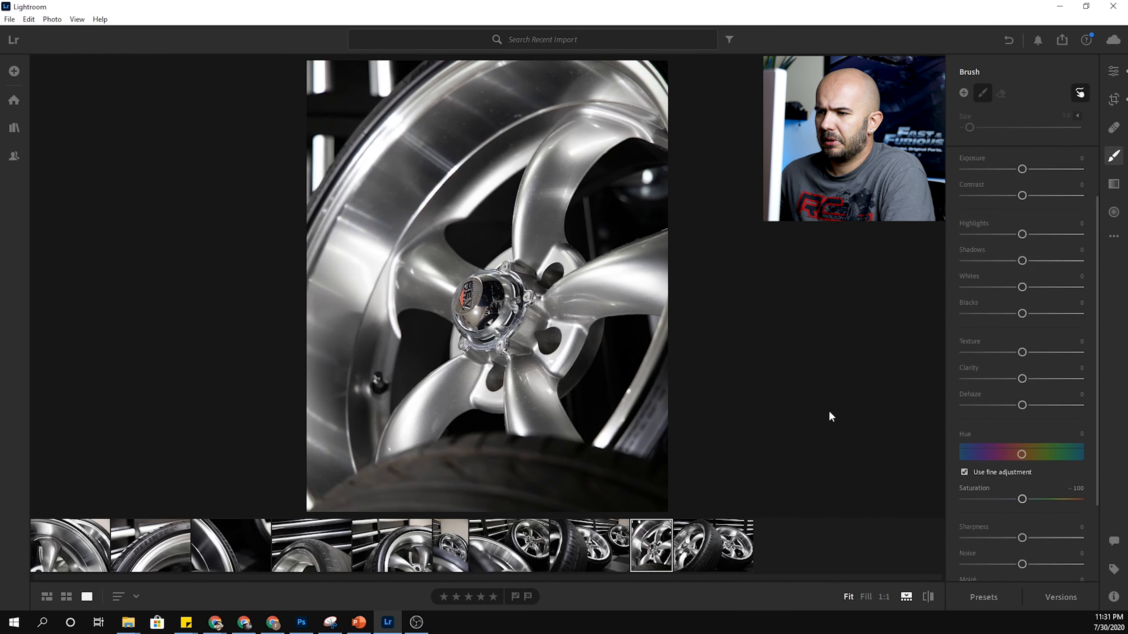
key(backslash)
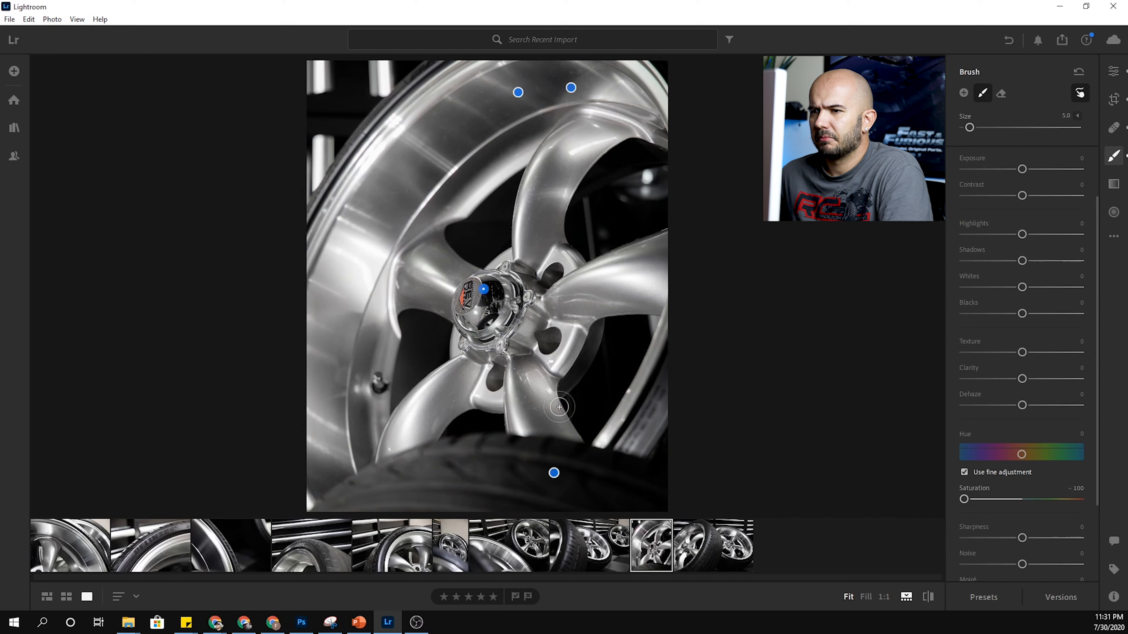
key(backslash)
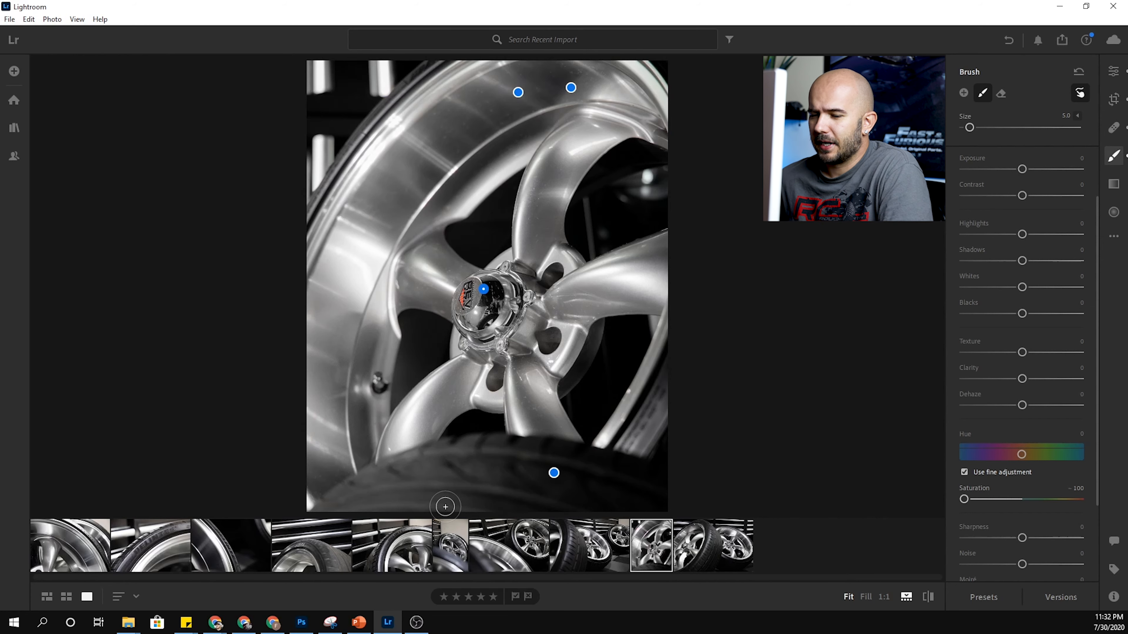
Step: Open the first wheel close-up in the filmstrip, apply automatic adjustments, and set Highlights to -42 and Shadows to +18
click(44, 525)
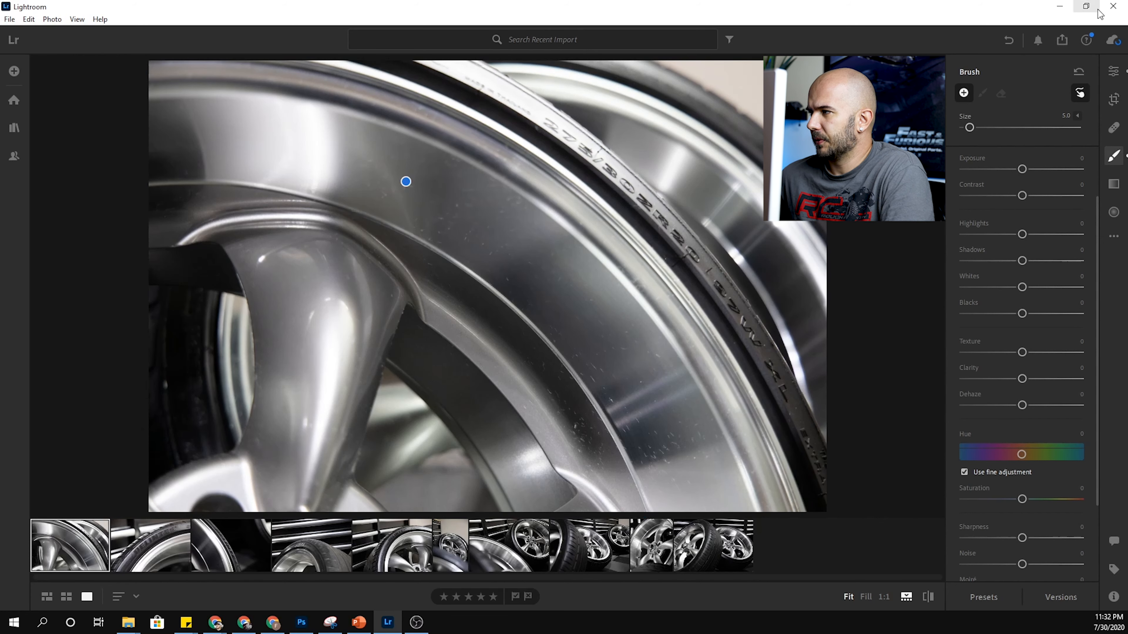
click(1113, 71)
scroll(1021, 142, up, 5)
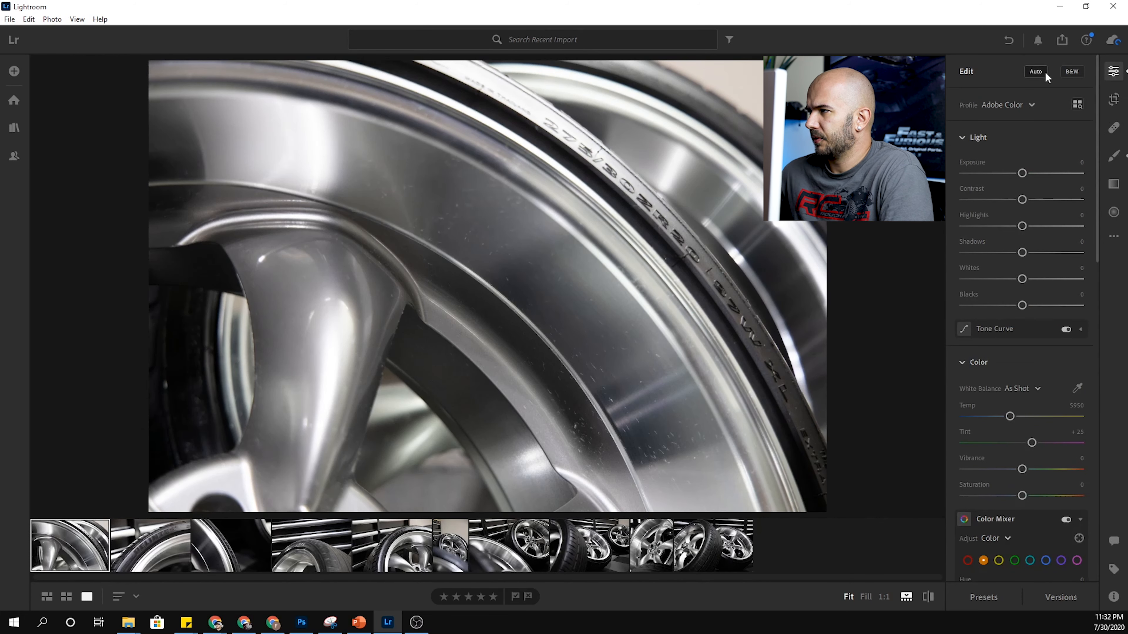
click(1036, 72)
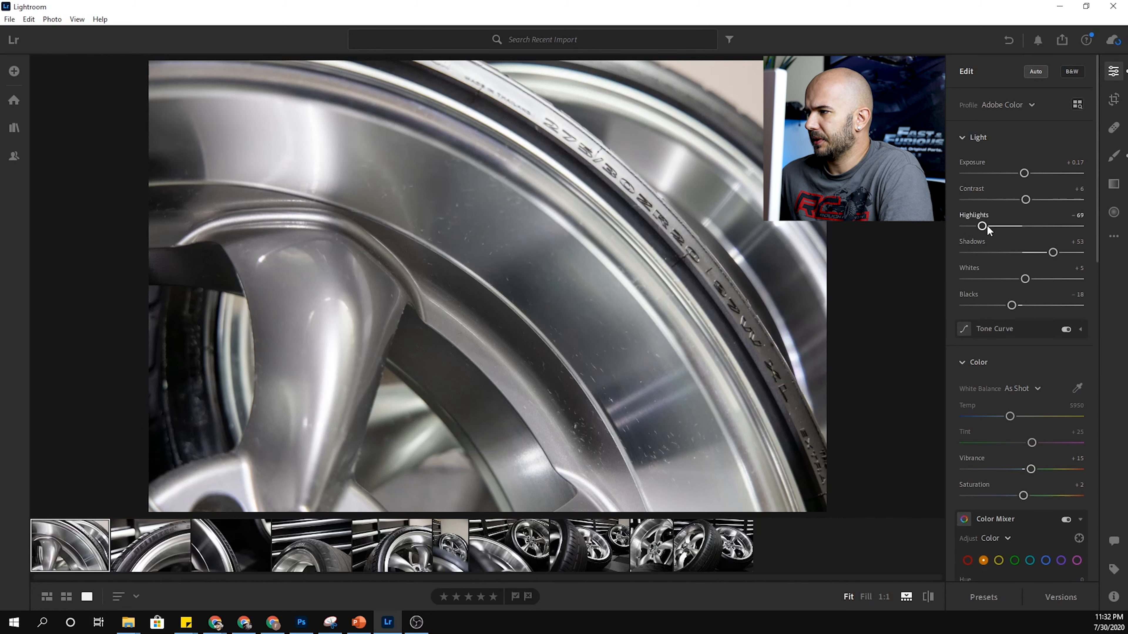
drag(1042, 252, 998, 226)
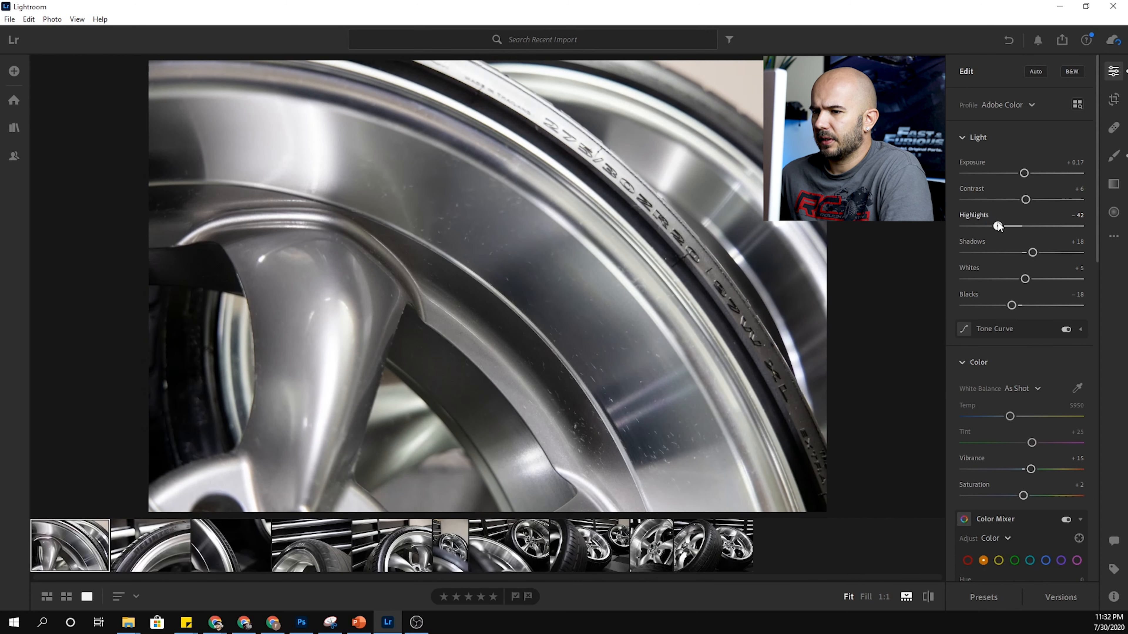
Step: Desaturate the purple, blue and aqua colour ranges of the photo in the Color Mixer
scroll(948, 279, down, 10)
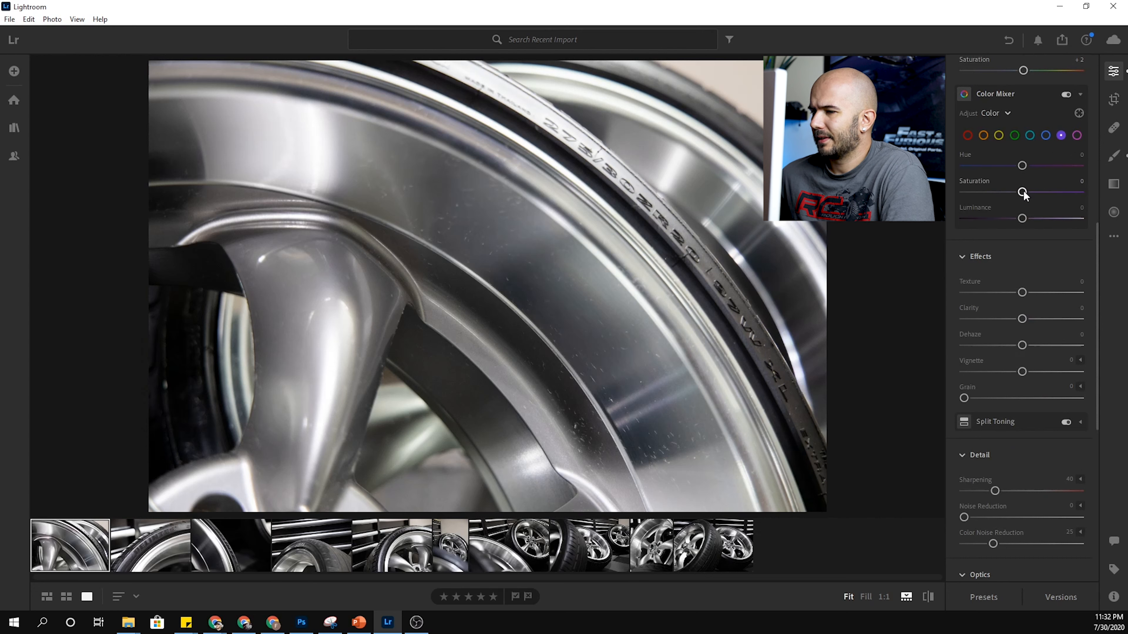
drag(1096, 194, 965, 200)
click(1046, 135)
click(1030, 135)
drag(1065, 192, 981, 192)
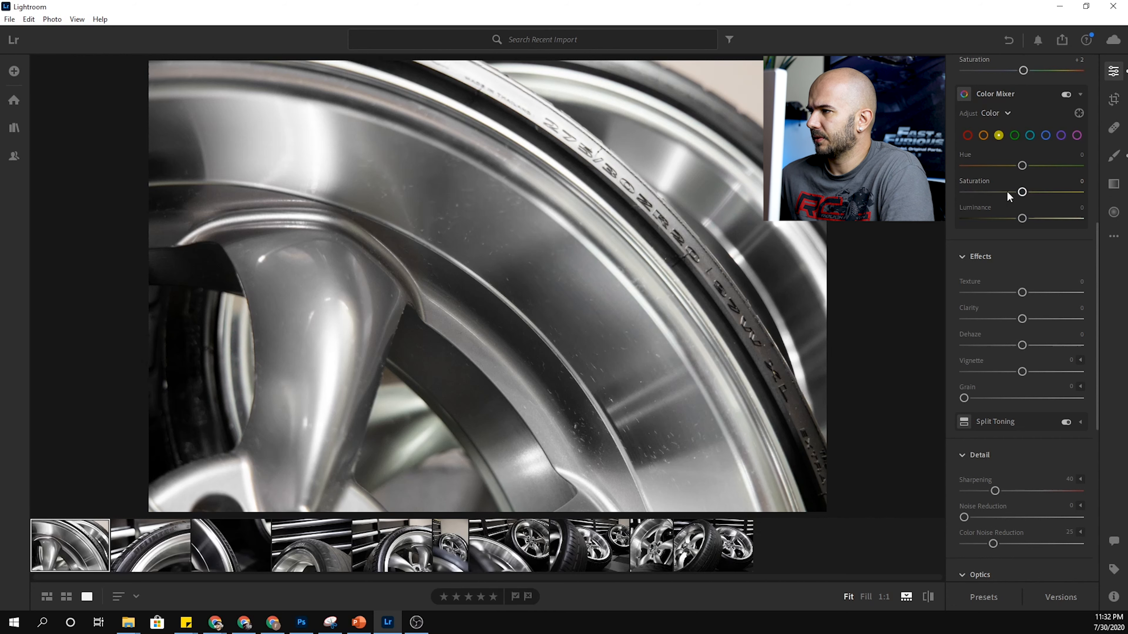
Step: Set the yellow range to Saturation -100 and Luminance +45, and the green range to Saturation -100 and Luminance +55
drag(1043, 195, 963, 192)
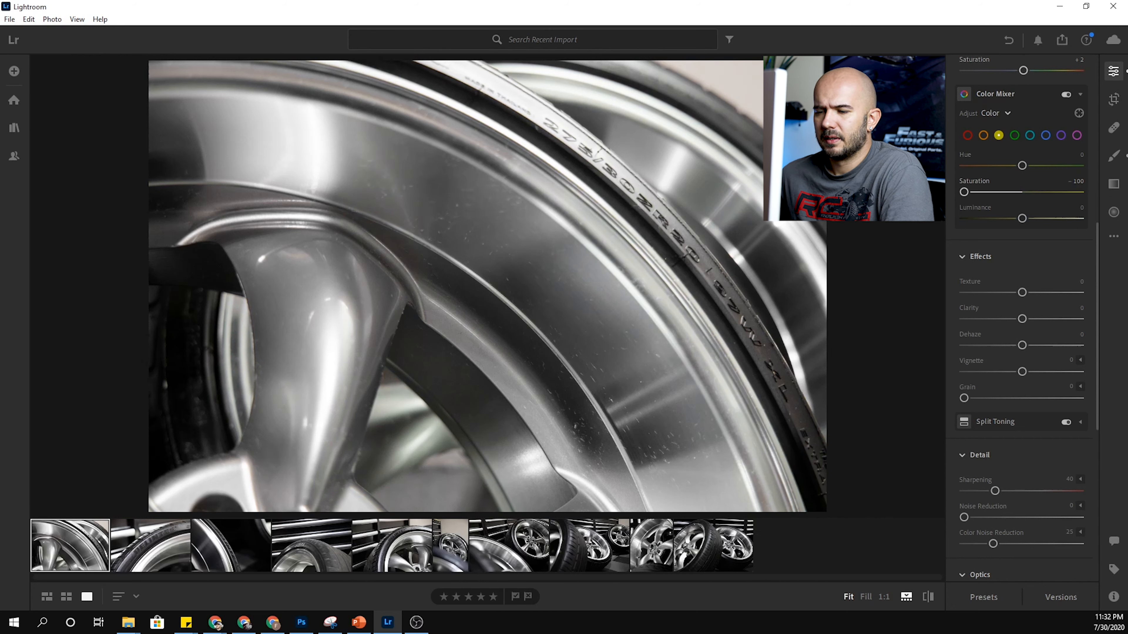
click(1046, 218)
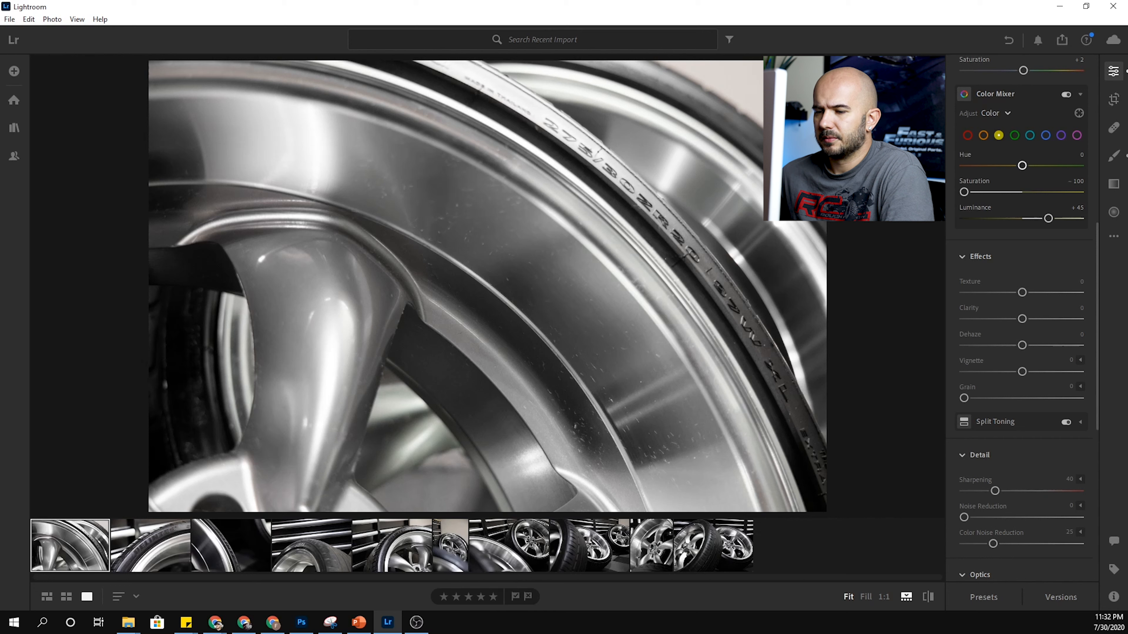
click(1014, 135)
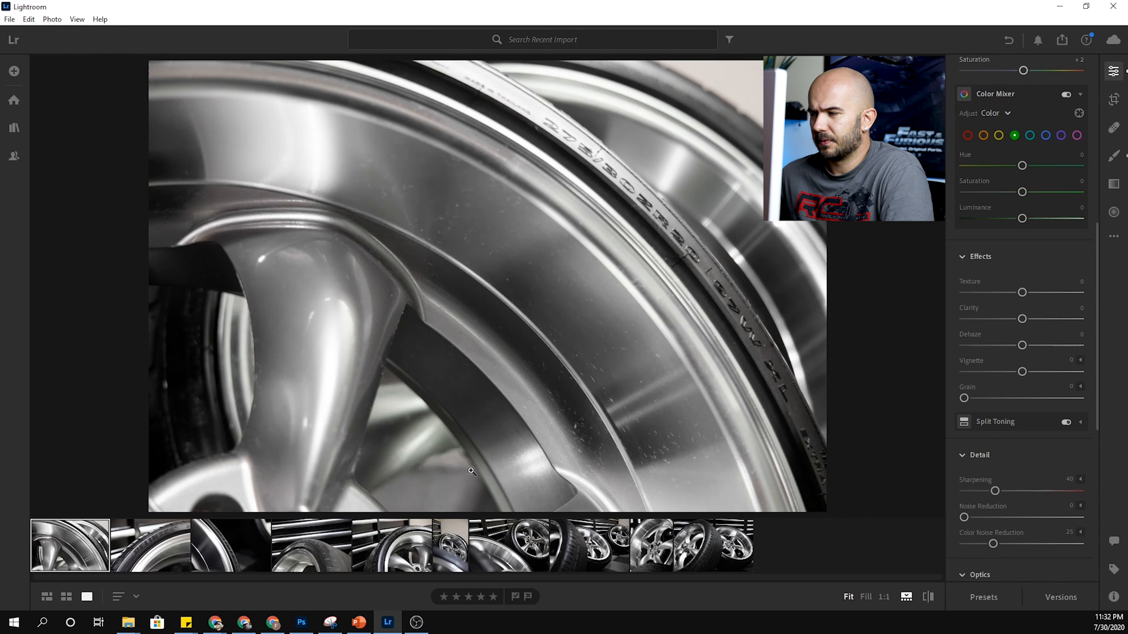
drag(1022, 190, 964, 192)
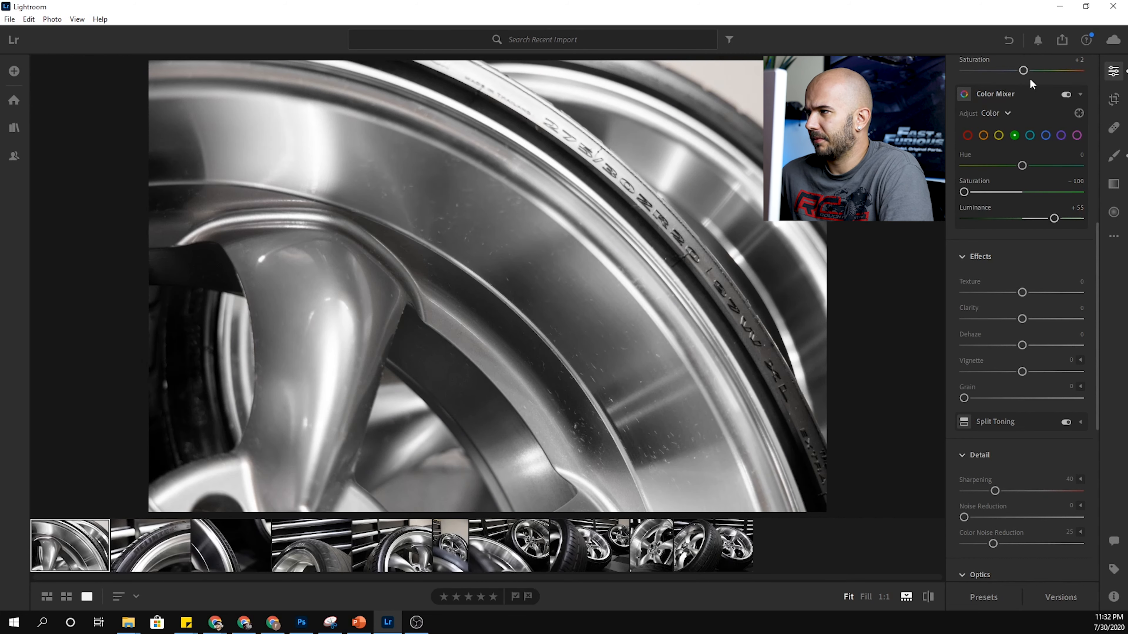
Step: Try converting the photo to black and white, and undo the conversion
scroll(1070, 72, up, 8)
click(1070, 72)
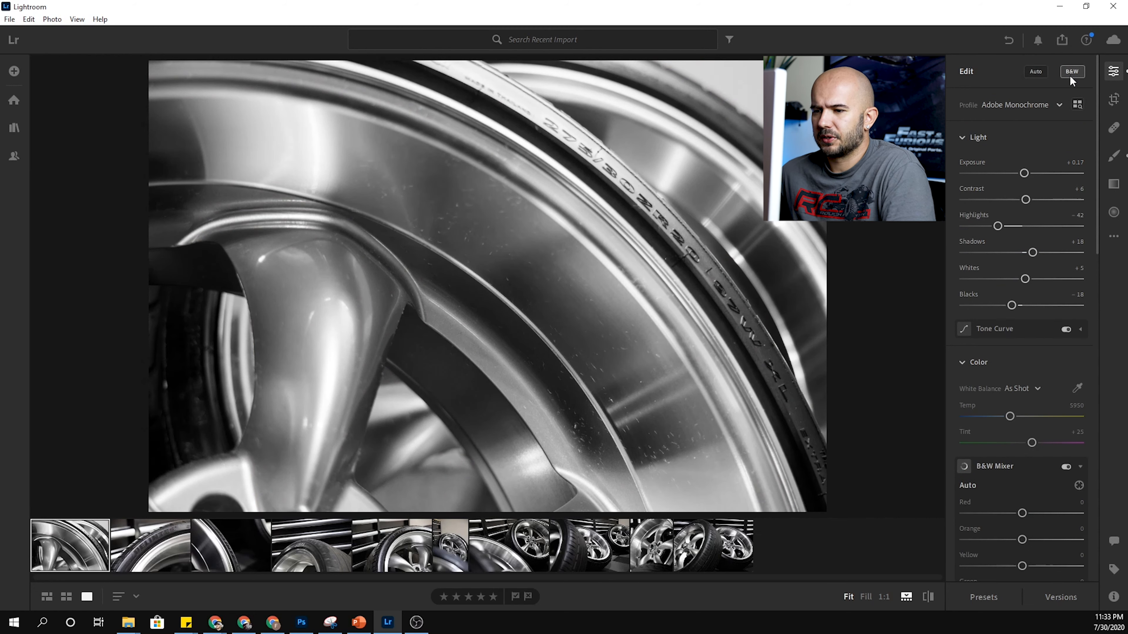
key(ctrl+z)
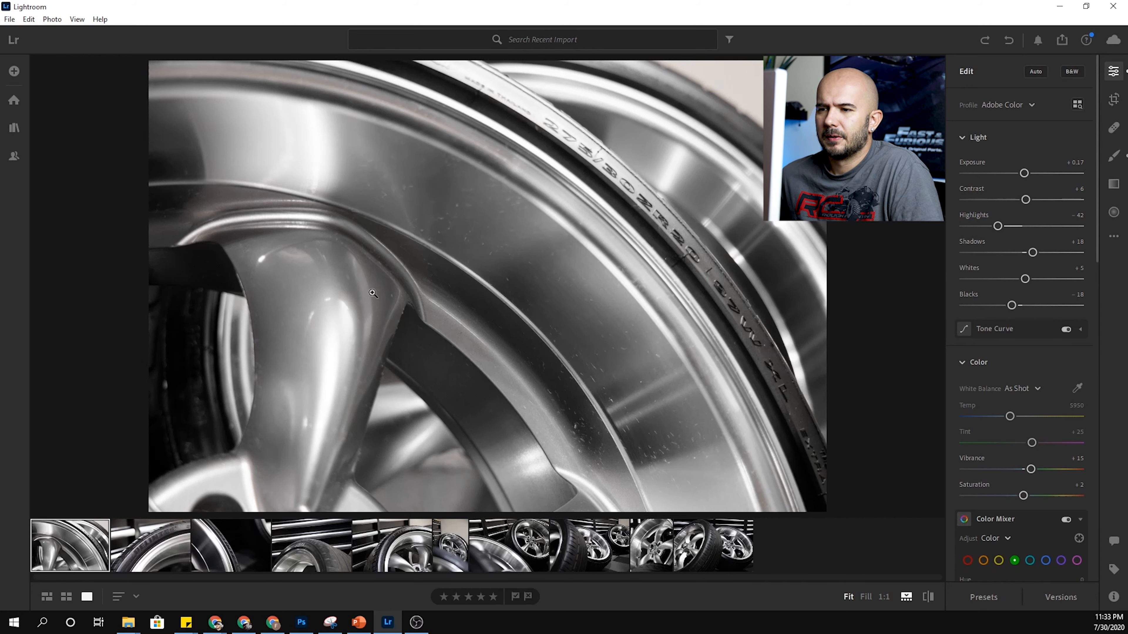
Step: Set the Saturation of the red and orange ranges to -100 in the Color Mixer
scroll(1013, 506, down, 6)
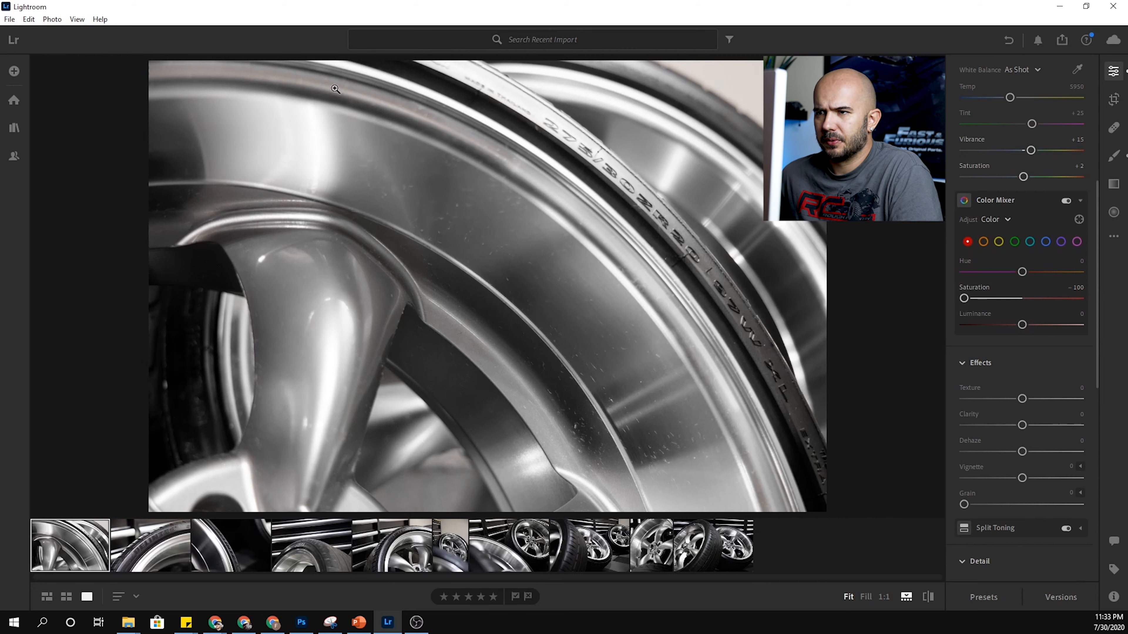
click(984, 240)
drag(1015, 300, 863, 301)
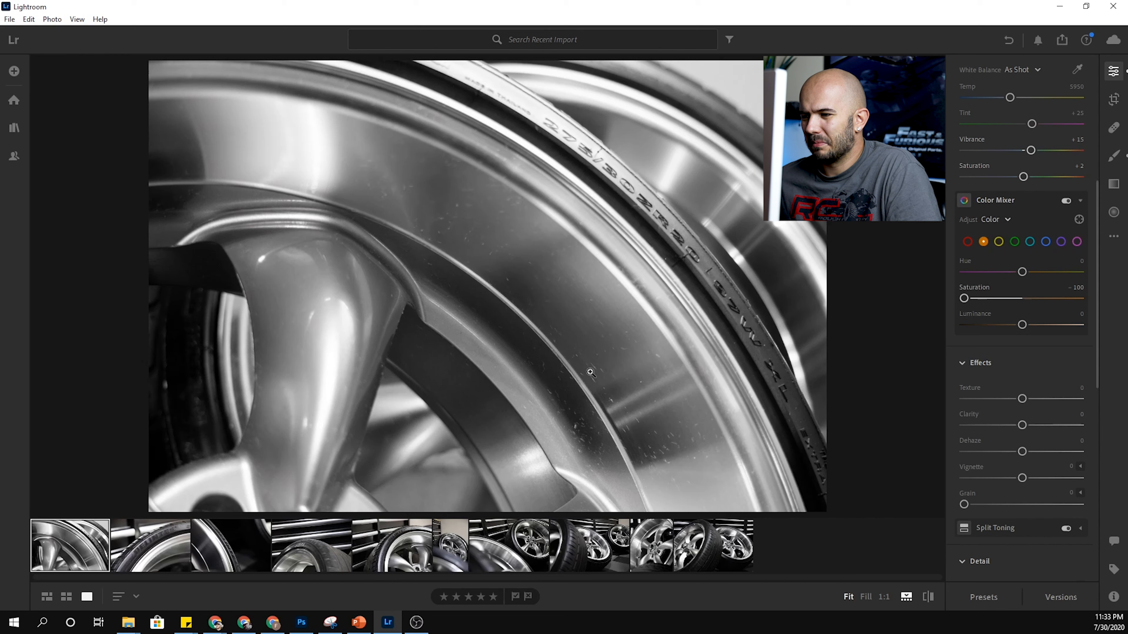
Step: Smooth the dust specks along the polished rim with a new brush at Texture -89 and Clarity -83
key(b)
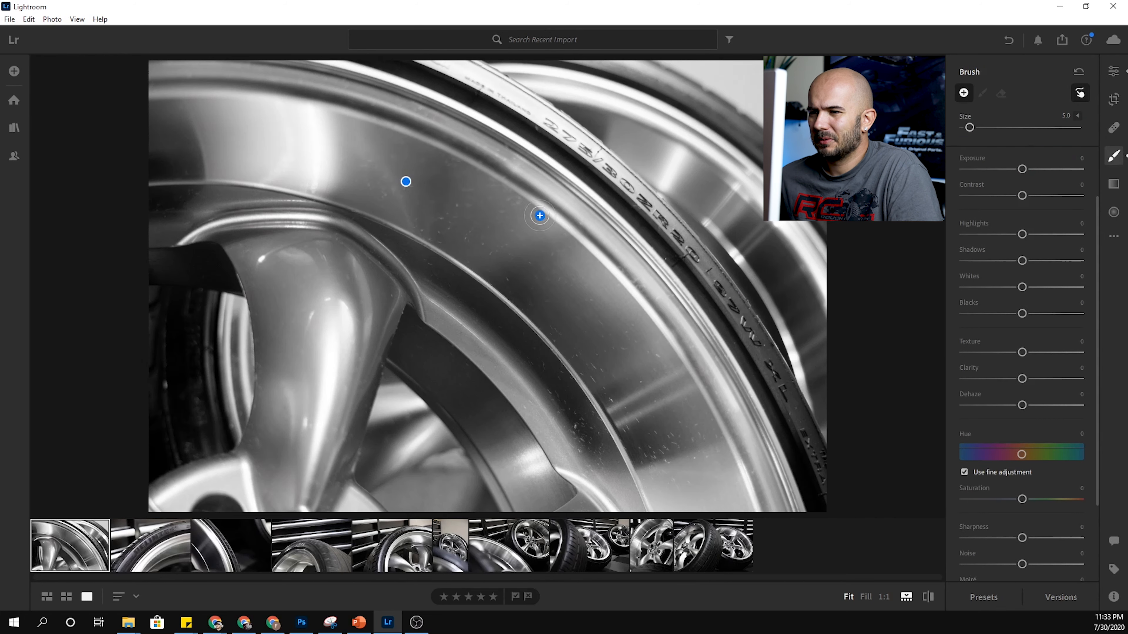
scroll(629, 250, up, 7)
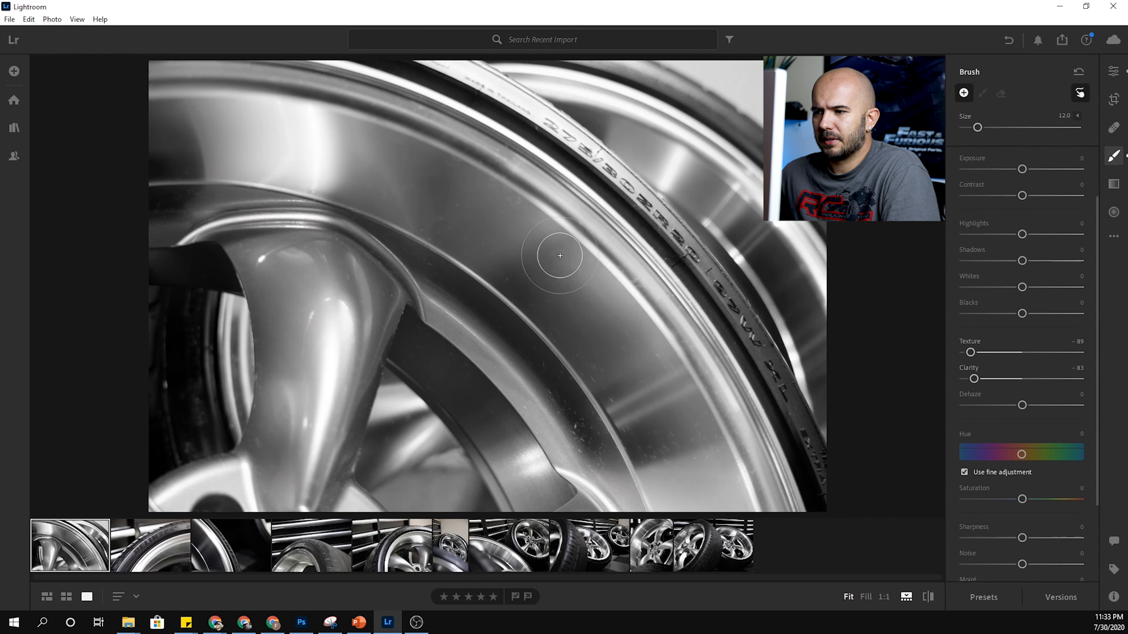
click(607, 343)
scroll(596, 400, down, 4)
mouse_move(536, 372)
mouse_down()
mouse_move(578, 458)
mouse_move(611, 461)
mouse_move(548, 368)
mouse_move(556, 390)
mouse_move(438, 285)
mouse_up()
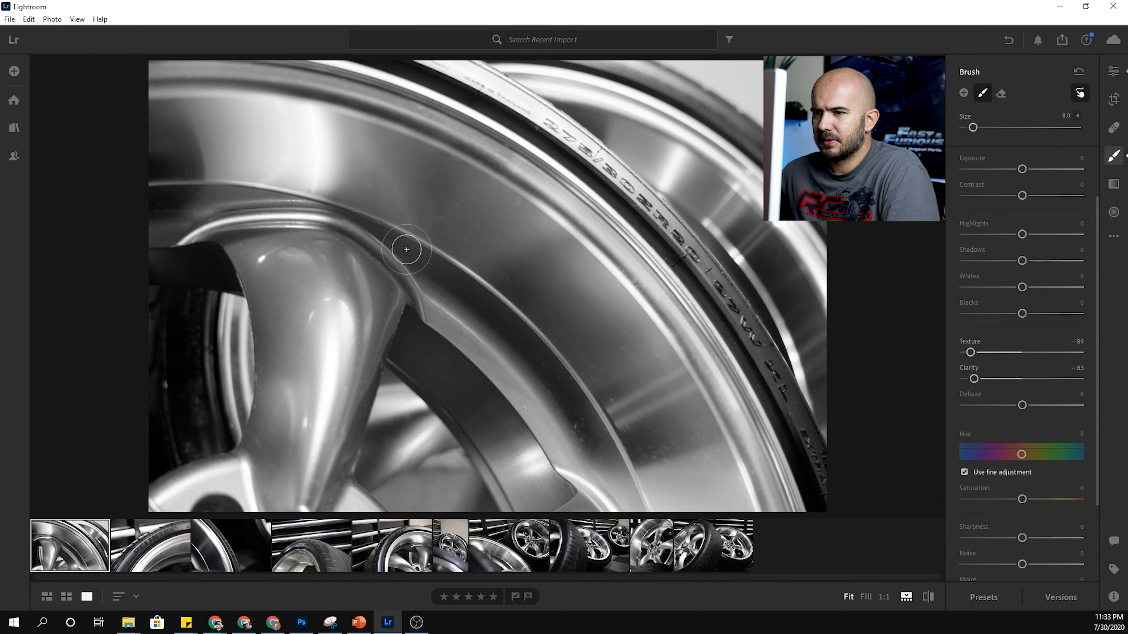
mouse_move(259, 200)
mouse_down()
mouse_move(226, 187)
mouse_move(247, 196)
mouse_up()
scroll(244, 178, up, 5)
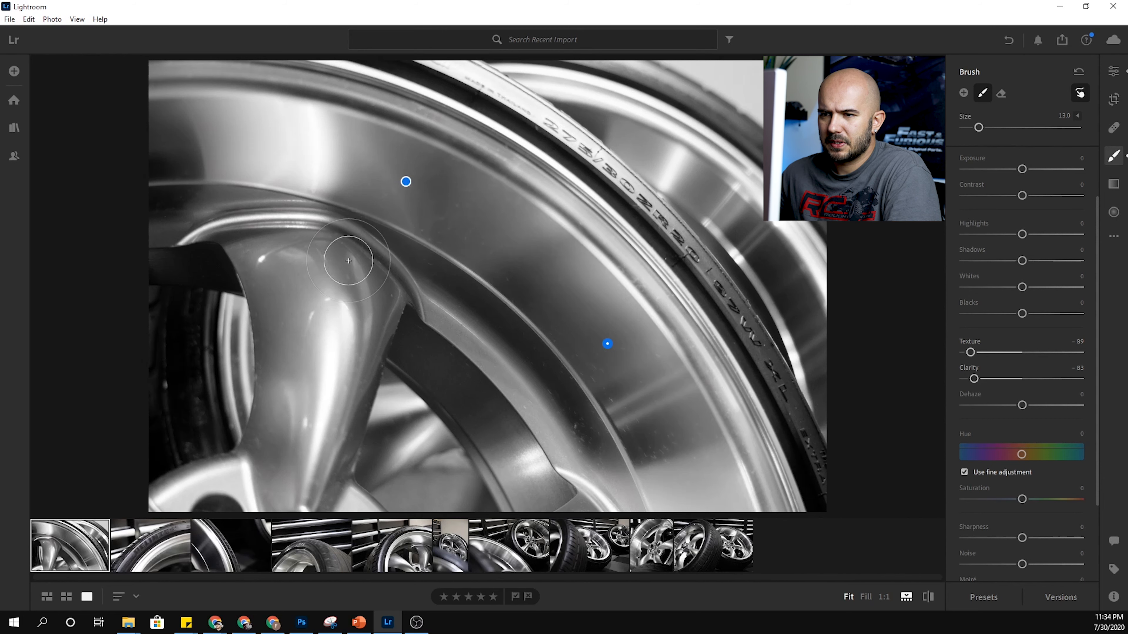
Step: Paint a second smoothing brush at Texture -83 and Clarity -81 over the specks still showing on the rim's lower part
click(1114, 154)
click(1116, 153)
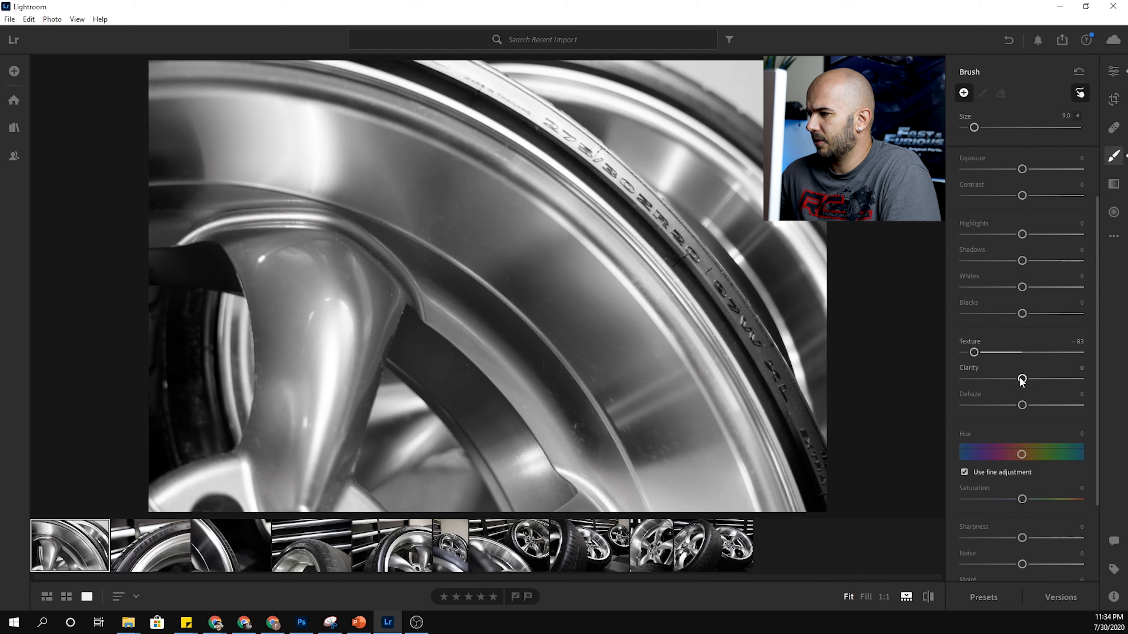
drag(975, 378, 972, 378)
scroll(563, 438, up, 5)
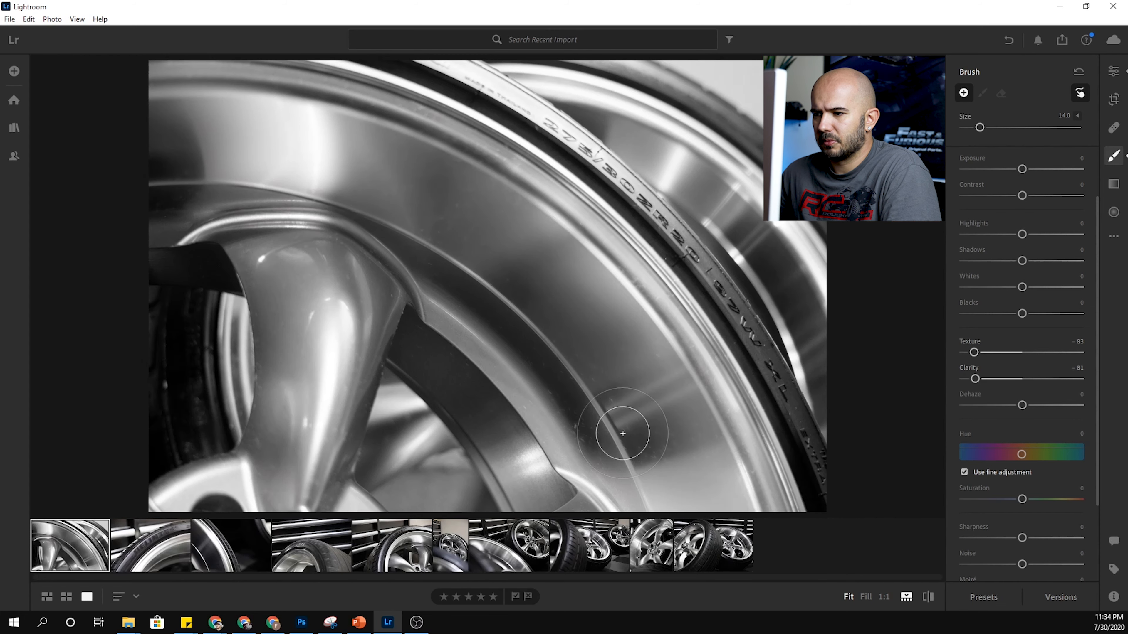
drag(618, 387, 727, 502)
scroll(569, 417, down, 4)
mouse_move(588, 439)
mouse_down()
mouse_move(573, 447)
mouse_move(504, 325)
mouse_move(599, 442)
mouse_move(463, 292)
mouse_move(631, 482)
mouse_move(619, 448)
mouse_up()
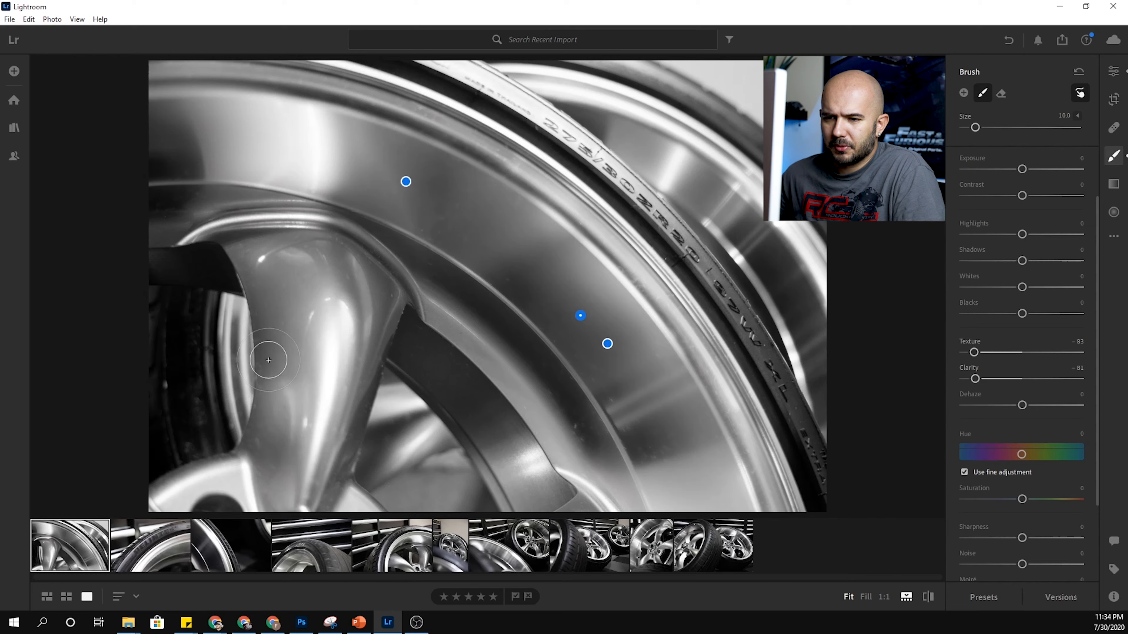
Step: Heal the specks and scratches in the dark band of the inner rim with the Healing Brush at size 33
key(space)
click(542, 447)
drag(732, 363, 536, 355)
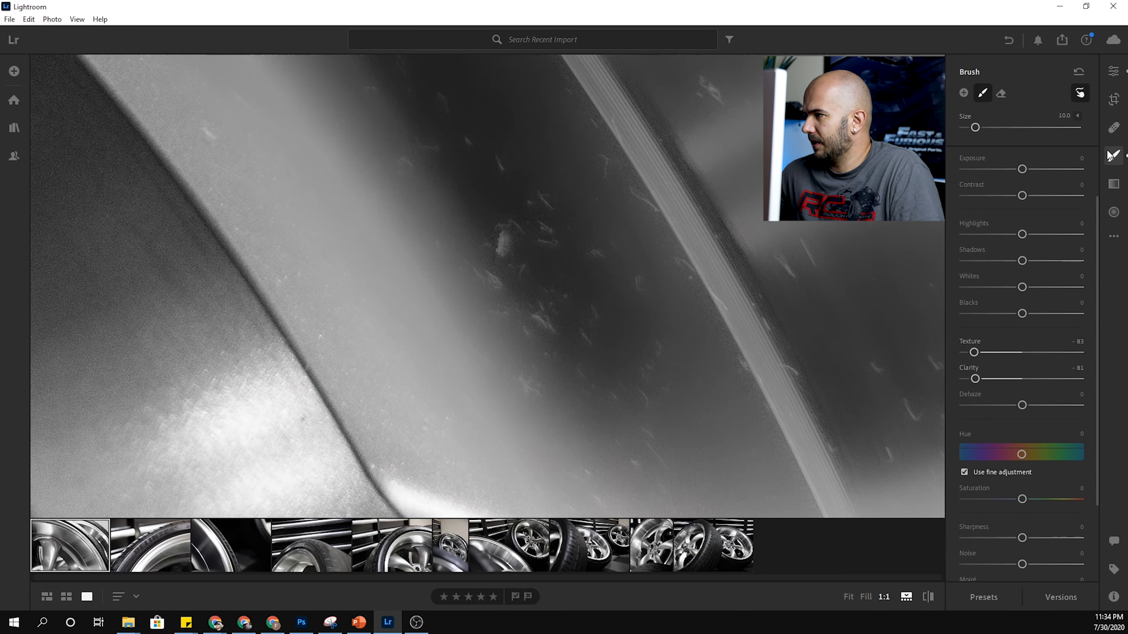
click(1113, 127)
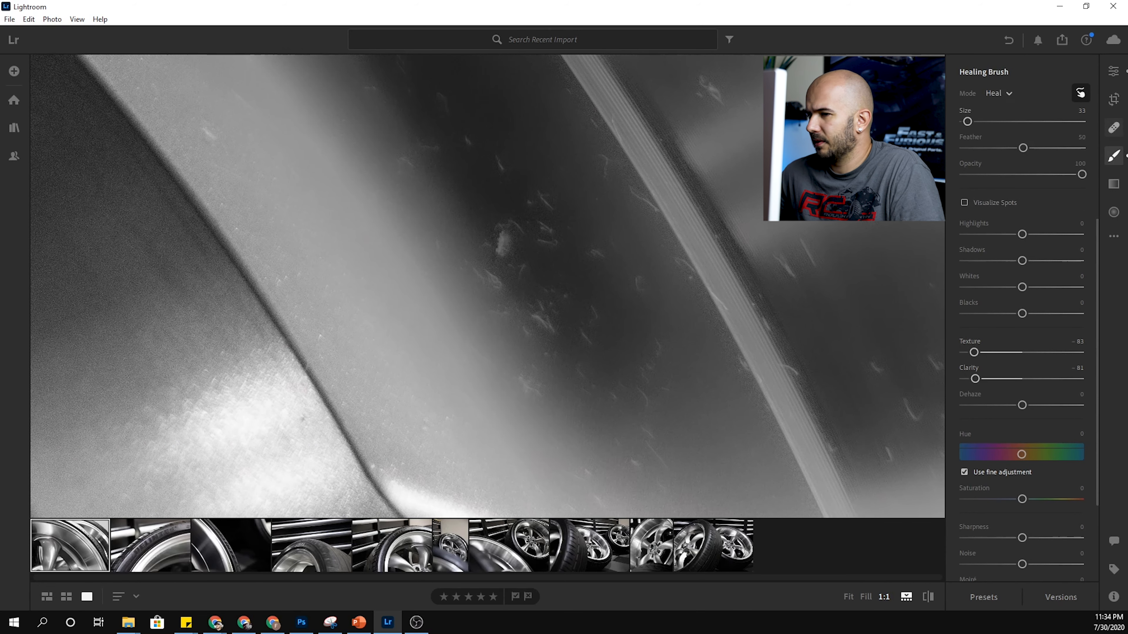
mouse_move(522, 221)
mouse_down()
mouse_move(496, 247)
mouse_move(517, 223)
mouse_move(516, 238)
mouse_move(553, 252)
mouse_move(521, 252)
mouse_move(554, 283)
mouse_move(529, 281)
mouse_move(526, 304)
mouse_up()
mouse_move(503, 129)
mouse_down()
mouse_move(453, 251)
mouse_move(717, 119)
mouse_up()
mouse_move(535, 369)
mouse_down()
mouse_move(447, 304)
mouse_move(284, 144)
mouse_up()
mouse_move(373, 264)
mouse_down()
mouse_move(342, 289)
mouse_move(355, 296)
mouse_up()
mouse_move(468, 462)
mouse_down()
mouse_move(531, 446)
mouse_move(539, 423)
mouse_move(472, 241)
mouse_up()
mouse_move(412, 262)
mouse_down()
mouse_move(485, 313)
mouse_move(497, 367)
mouse_move(463, 257)
mouse_move(429, 246)
mouse_move(469, 248)
mouse_move(452, 297)
mouse_up()
drag(514, 339, 514, 340)
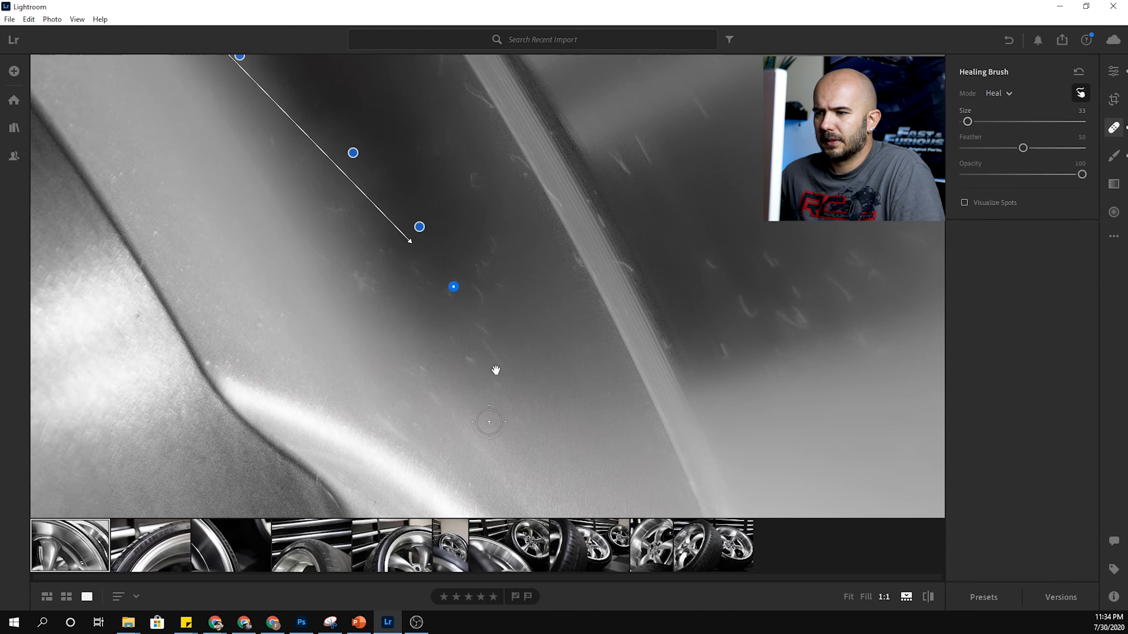
drag(265, 115, 441, 343)
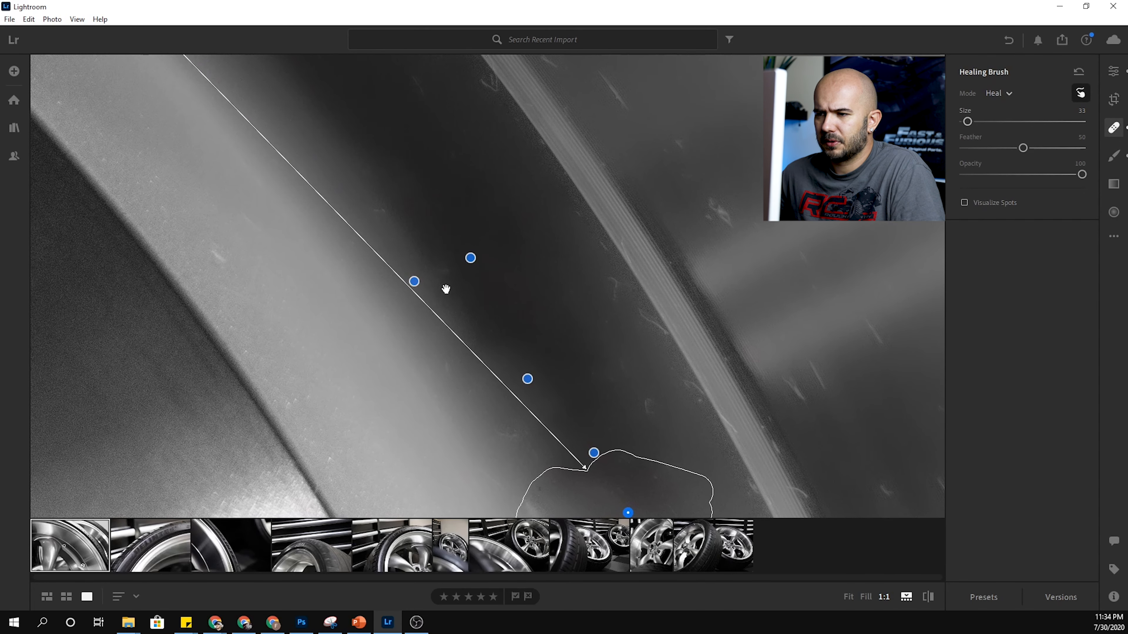
click(445, 291)
drag(440, 287, 555, 389)
click(596, 435)
drag(594, 421, 553, 247)
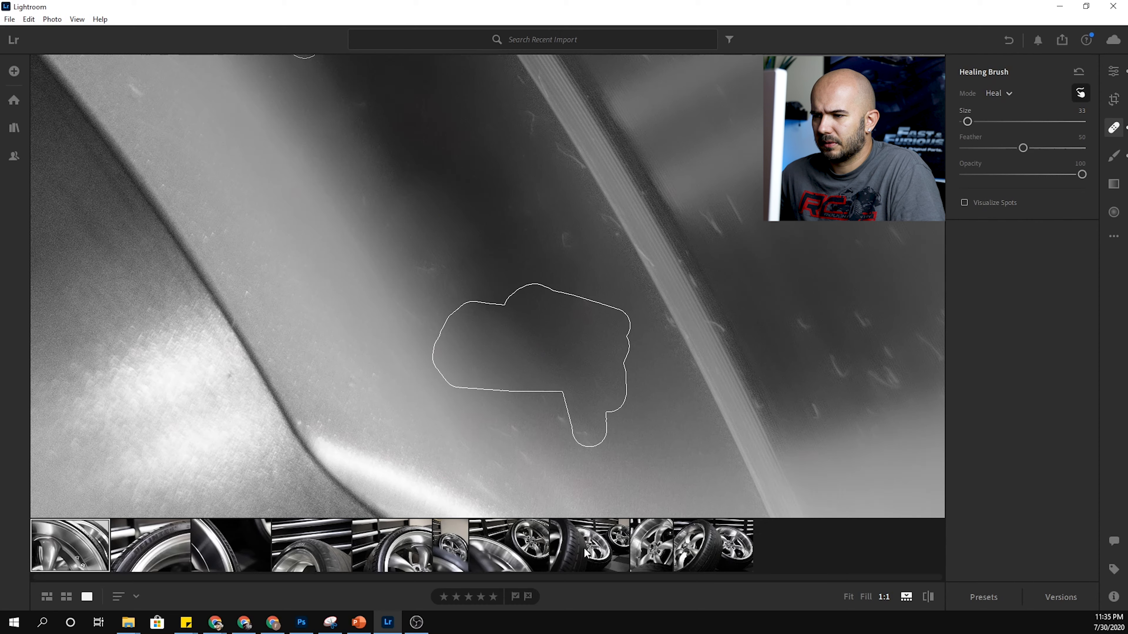
click(846, 596)
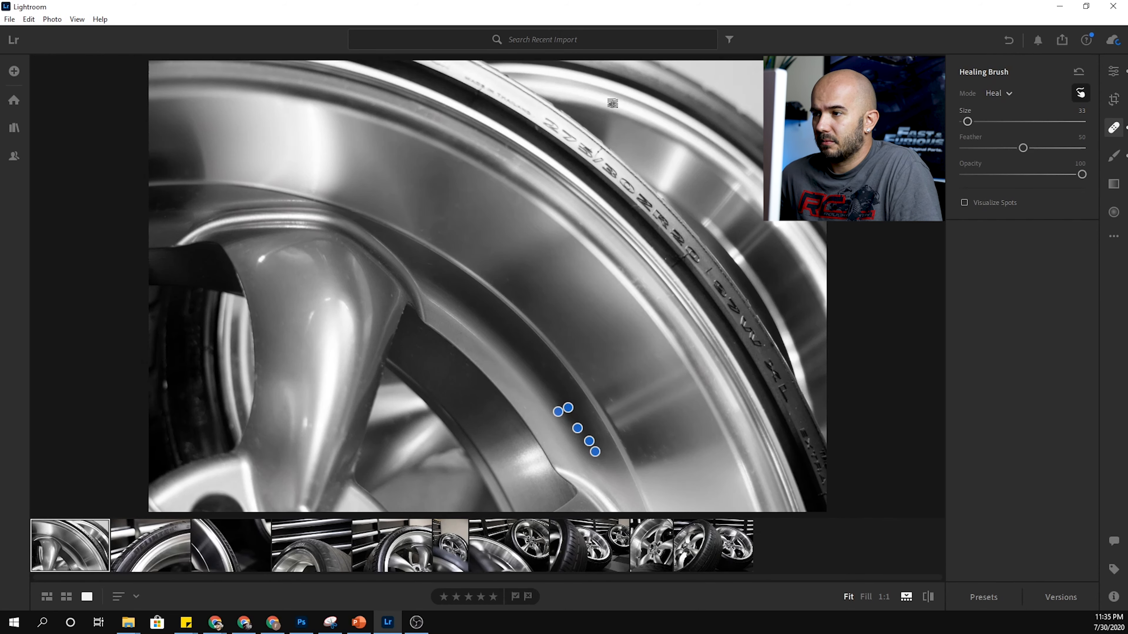
Step: Undo the Texture change and set the photo's Dehaze to +13
click(1114, 71)
key(ctrl+z)
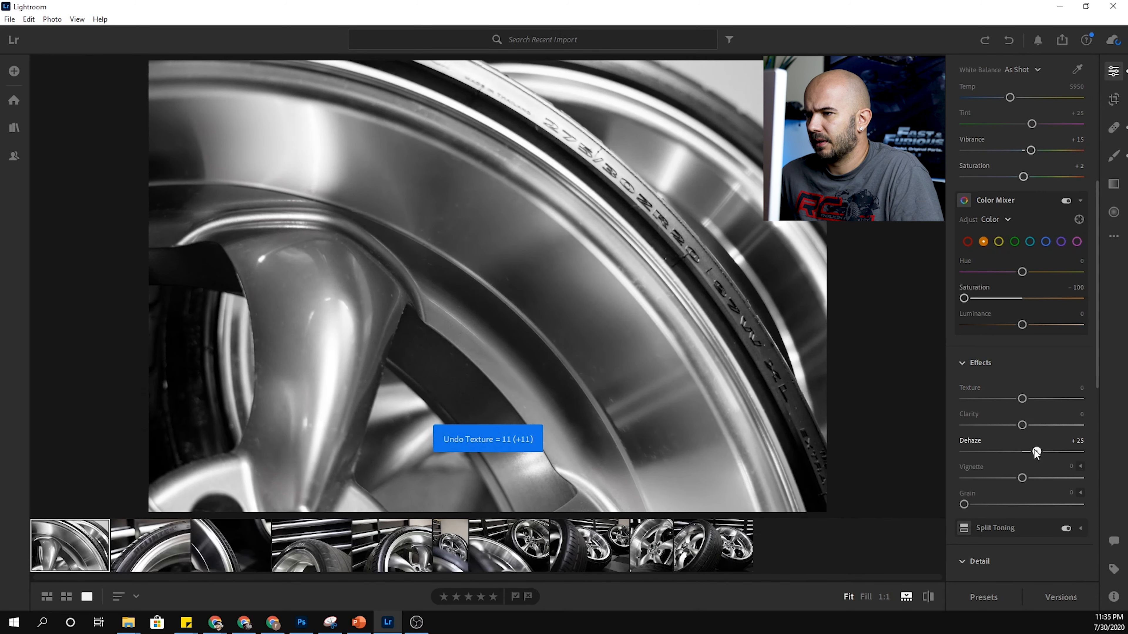
drag(1028, 451, 1034, 451)
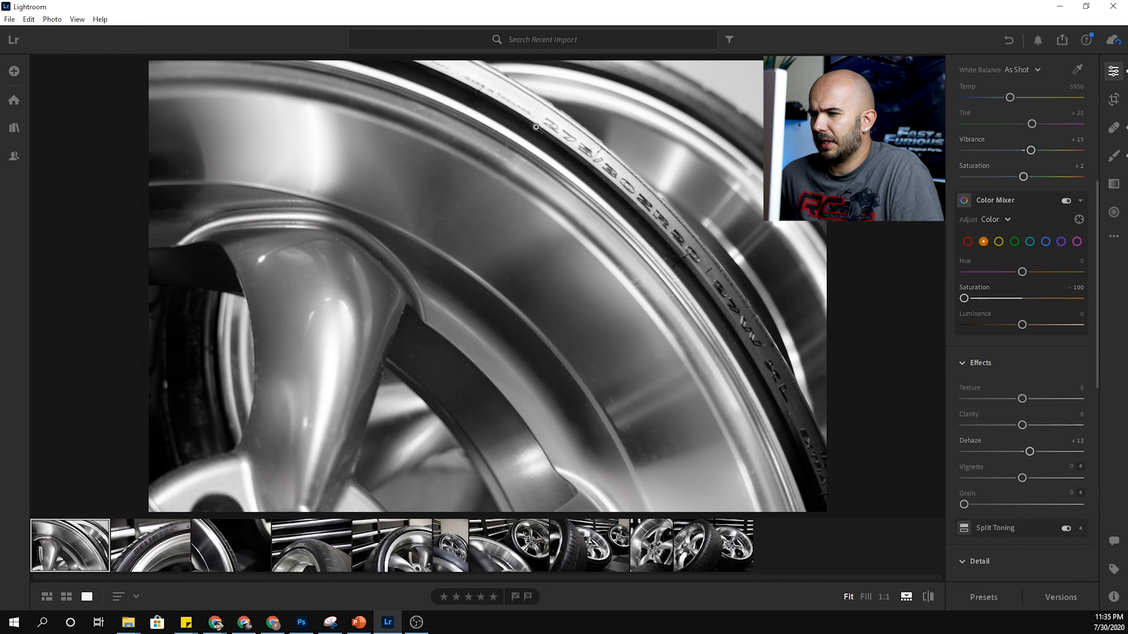
Step: In the next photo, smooth the dusty rim beside the Delinte tire with a new brush at Texture -86 and Clarity -84, reducing its size to 8
key(Right)
key(b)
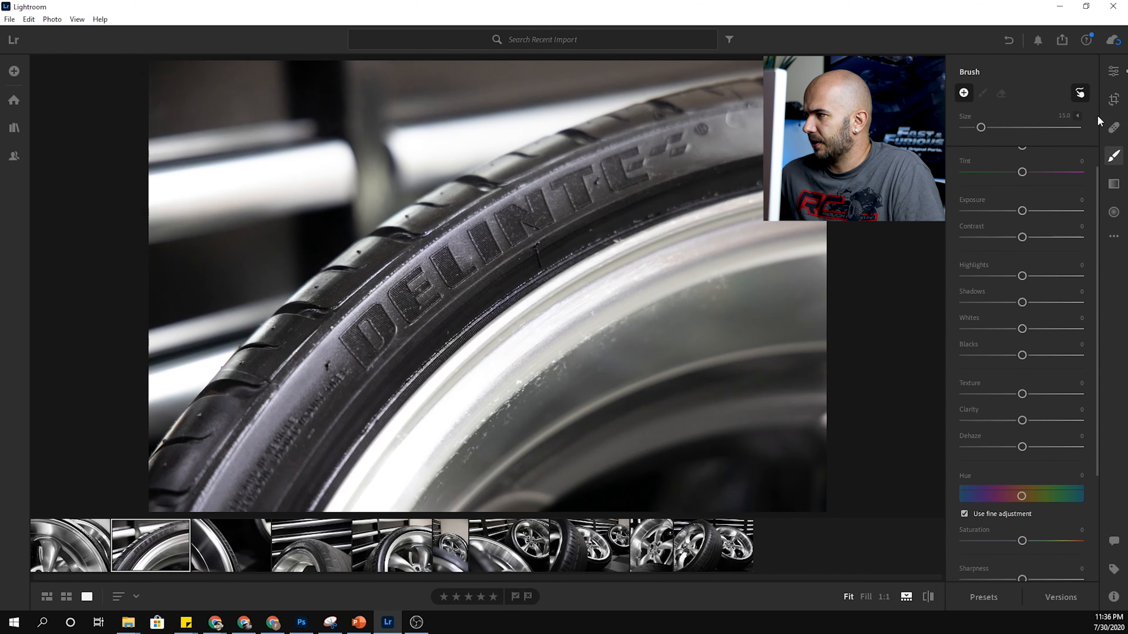
click(1113, 99)
click(1113, 155)
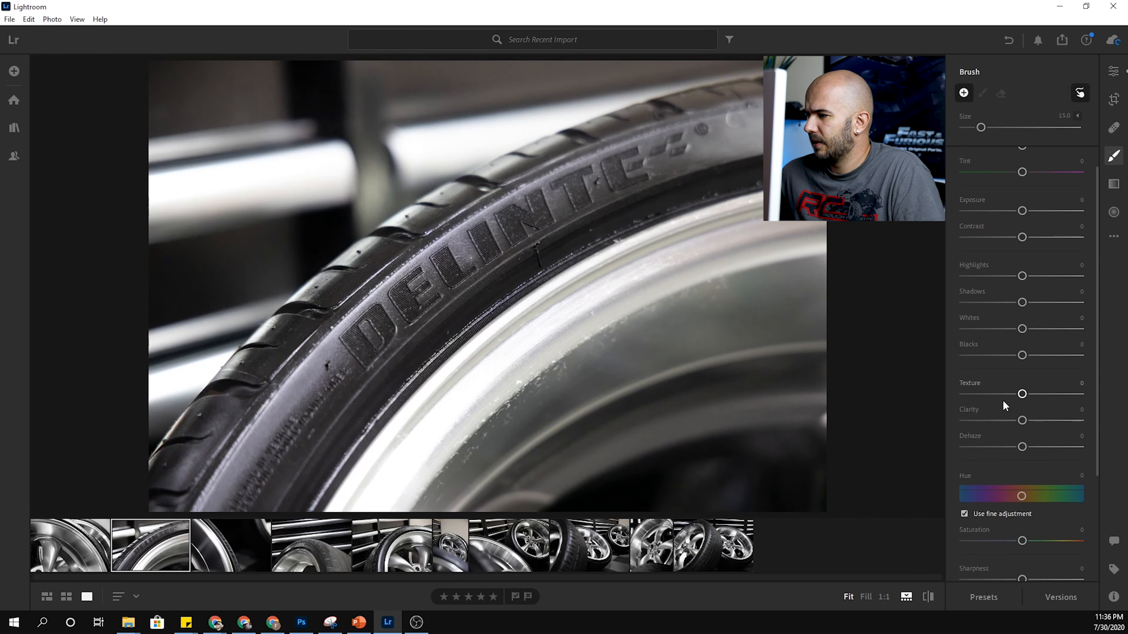
drag(974, 421, 972, 420)
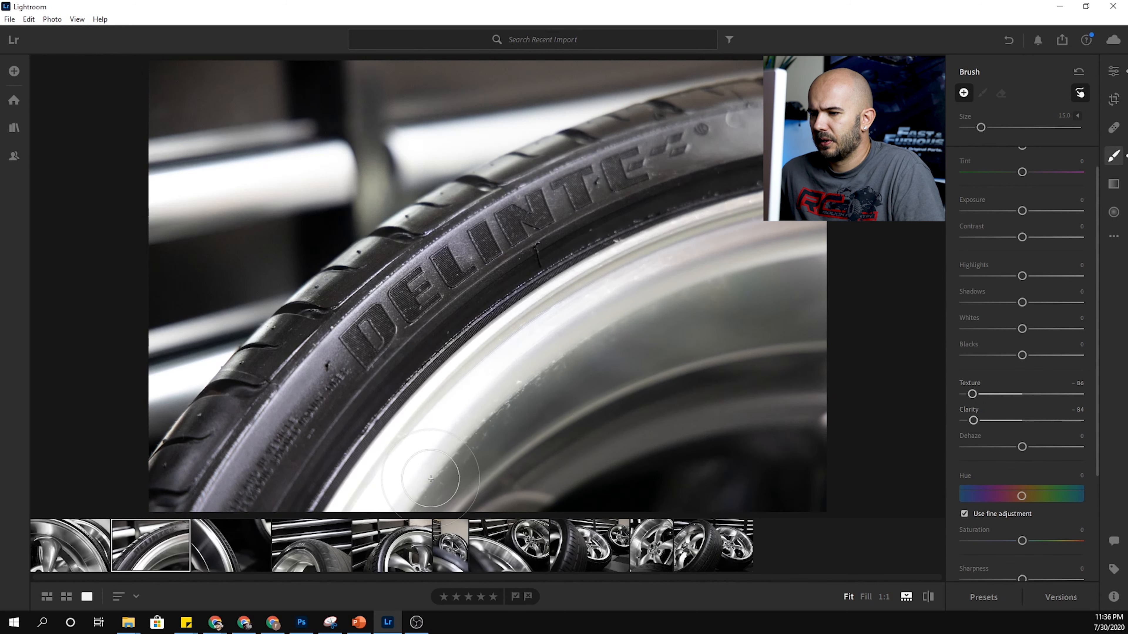
drag(502, 416, 472, 446)
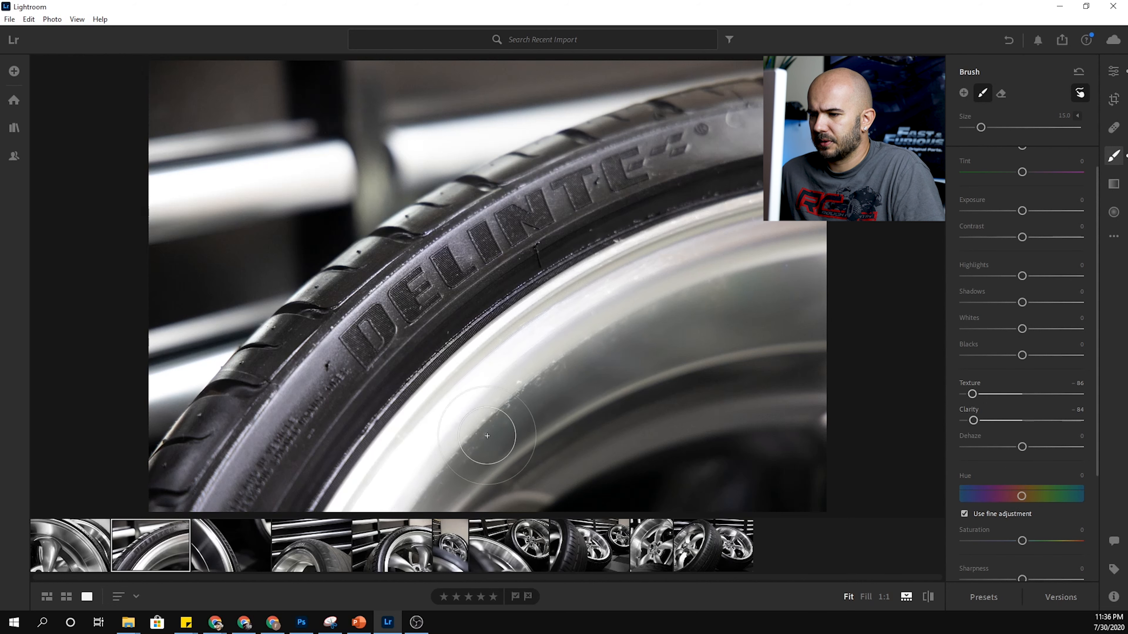
key(bracketleft)
key(bracketleft)
key(bracketleft)
key(bracketleft)
key(bracketleft)
key(bracketleft)
key(bracketleft)
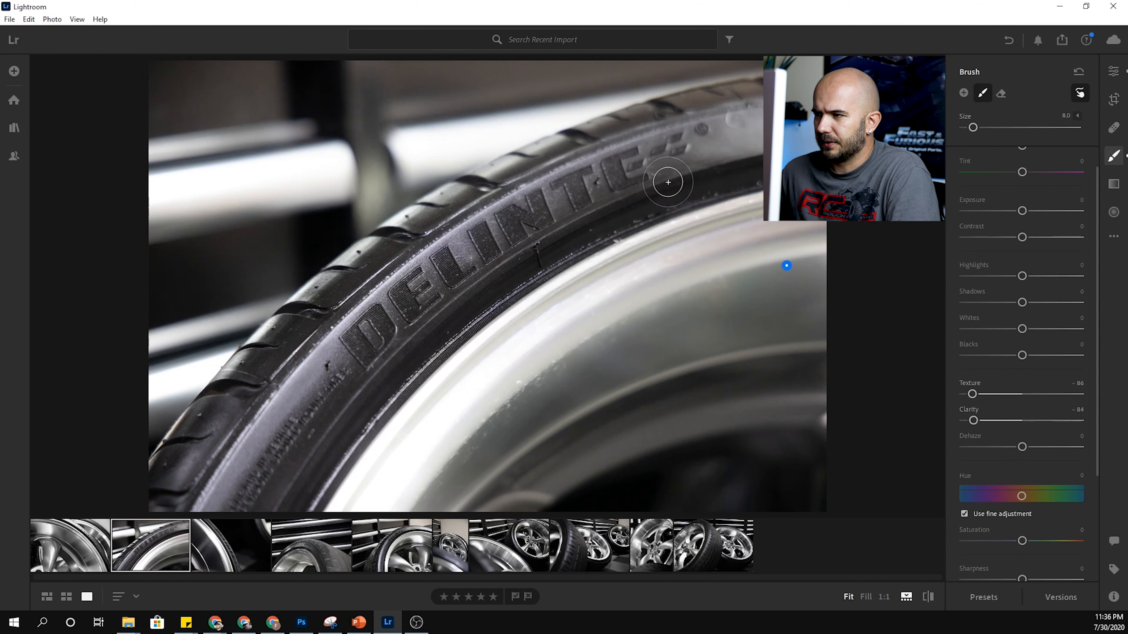
Step: Smooth the remaining dust on the rim with a new size 12 brush at Texture -83 and Clarity -76
click(1106, 157)
click(1105, 158)
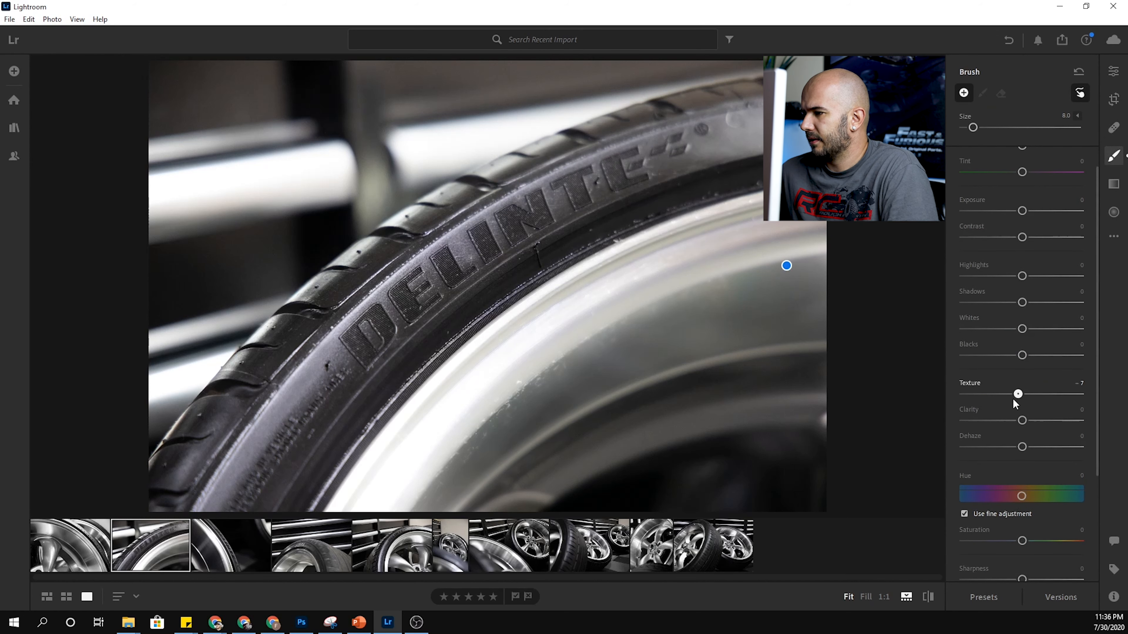
drag(997, 423, 978, 424)
scroll(586, 348, up, 4)
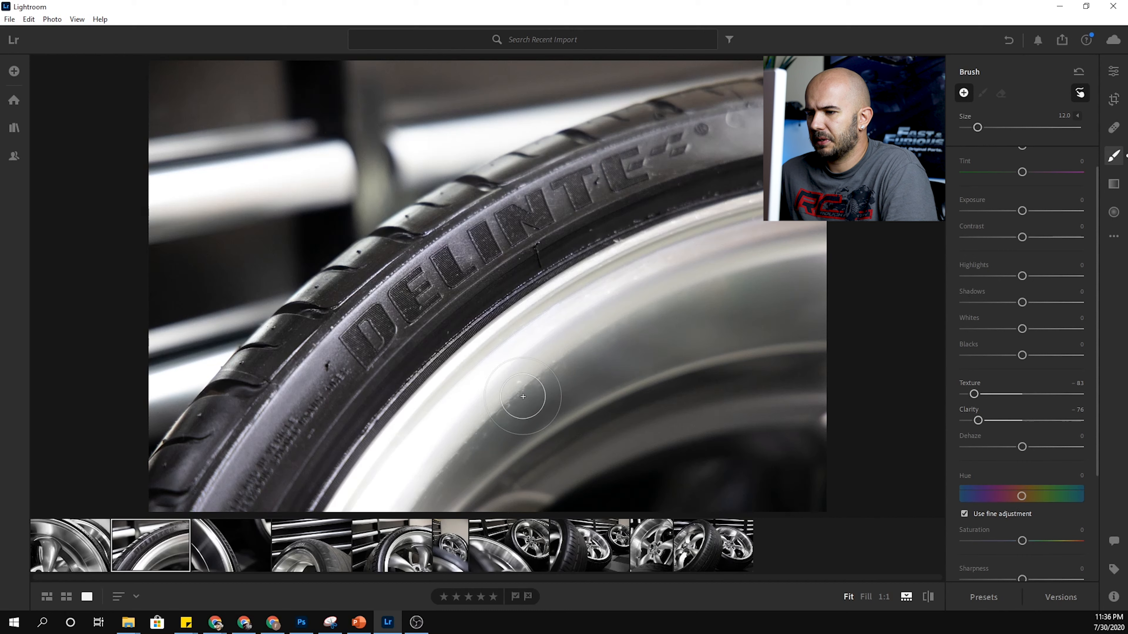
mouse_move(555, 384)
mouse_down()
mouse_move(435, 434)
mouse_move(471, 444)
mouse_move(609, 339)
mouse_move(648, 374)
mouse_up()
key(space)
click(541, 413)
drag(535, 413, 541, 338)
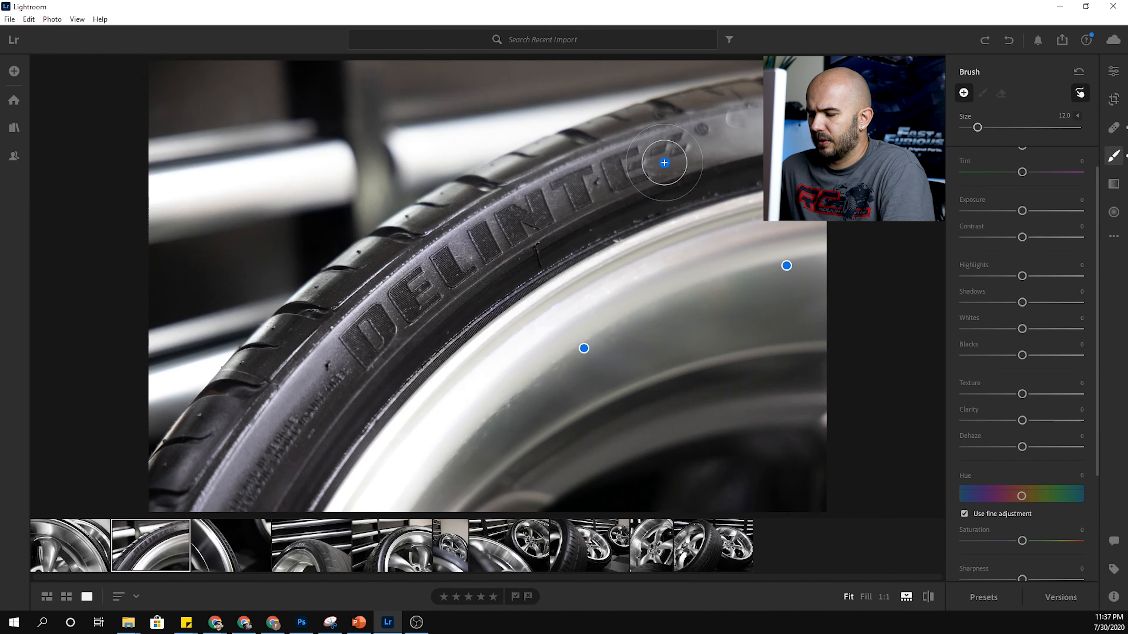
Step: Paint a new size 24 brush along the Delinte sidewall with Texture +54, Clarity +33 and Dehaze +22
key(bracketright)
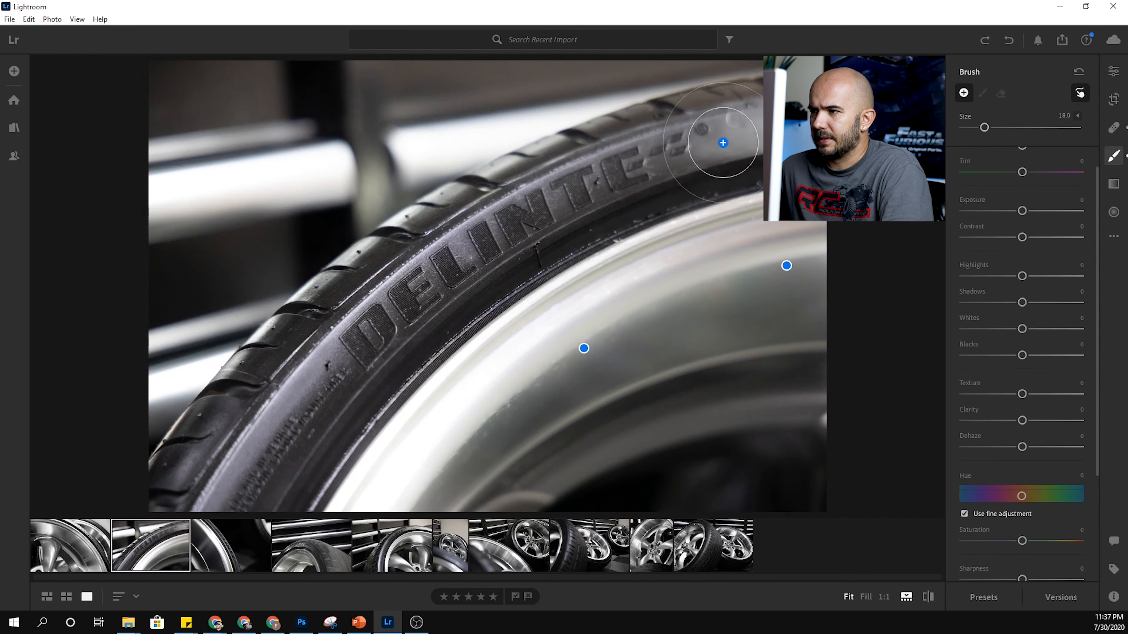
mouse_move(789, 126)
mouse_down()
mouse_move(617, 189)
mouse_move(409, 297)
mouse_move(282, 470)
mouse_move(421, 288)
mouse_move(763, 81)
mouse_move(546, 226)
mouse_move(244, 457)
mouse_move(435, 281)
mouse_move(584, 189)
mouse_up()
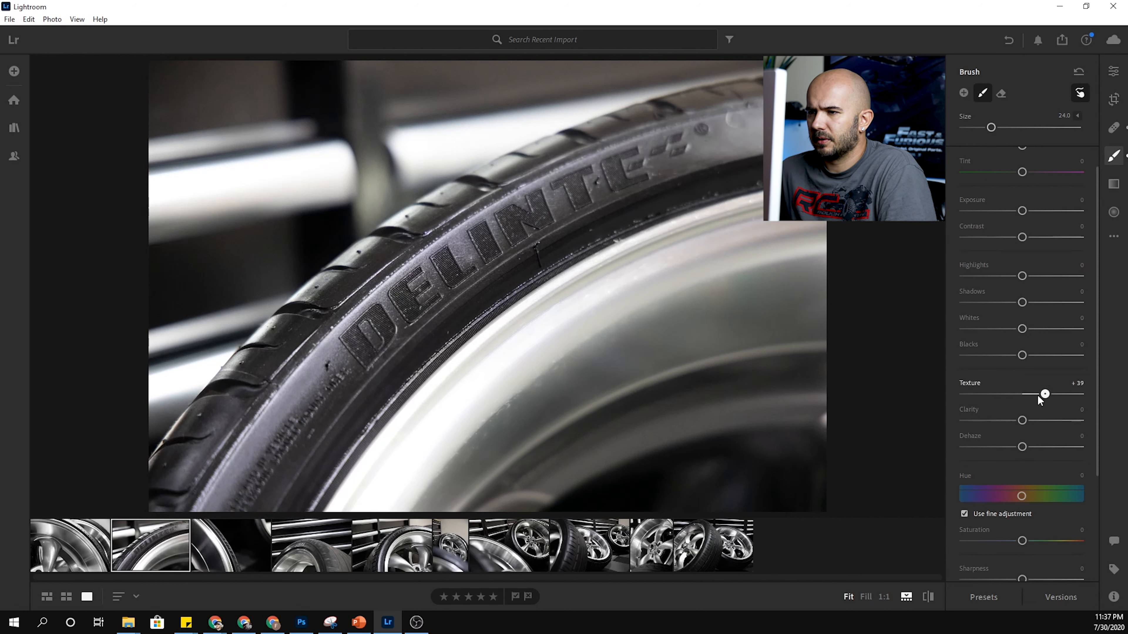
drag(1022, 421, 1045, 447)
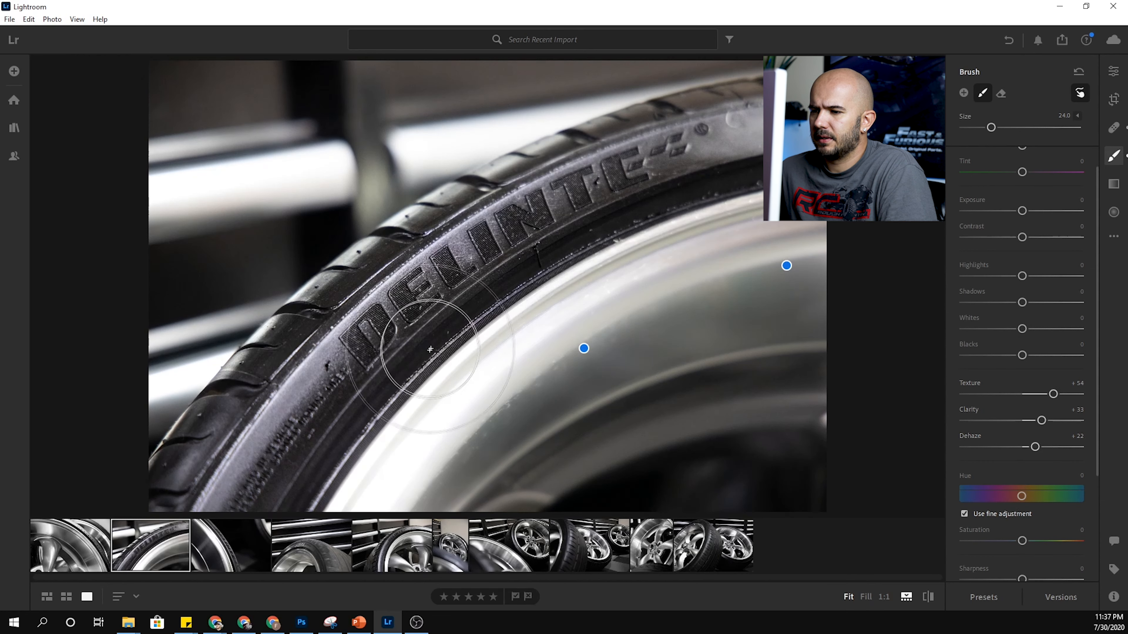
mouse_move(818, 258)
mouse_down()
mouse_move(420, 448)
mouse_move(847, 247)
mouse_move(421, 468)
mouse_move(778, 282)
mouse_up()
mouse_move(345, 481)
mouse_down()
mouse_move(762, 277)
mouse_move(806, 272)
mouse_up()
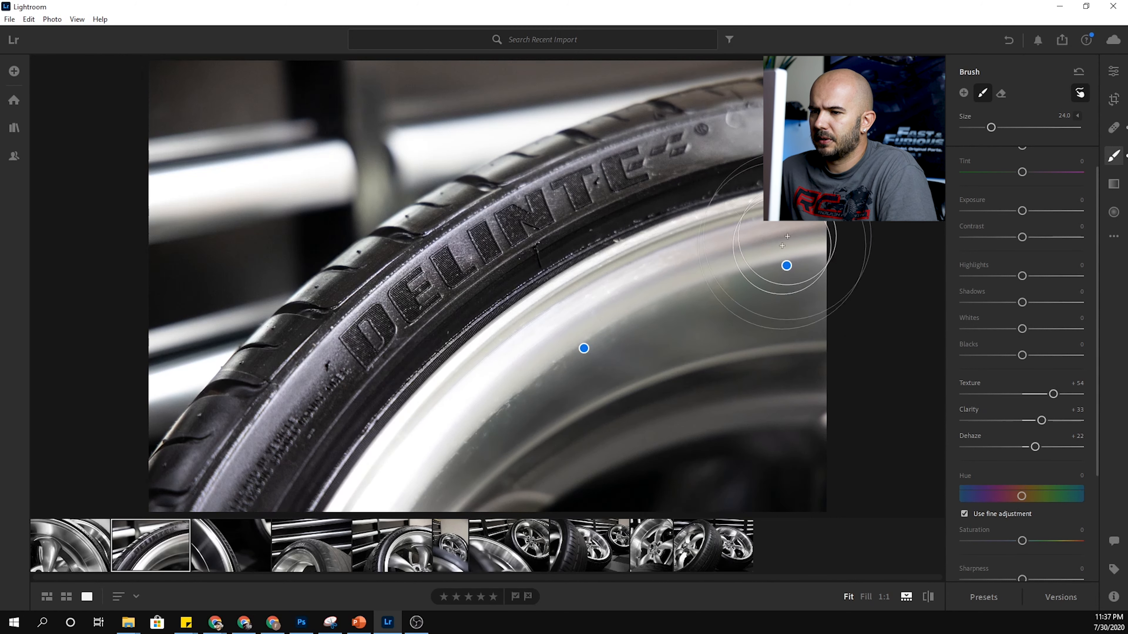
Step: Neutralise the photo's colour casts in the Color Mixer, with orange and green saturation at -100 and purple saturation at -12
click(1112, 71)
scroll(1024, 381, down, 7)
scroll(999, 360, up, 5)
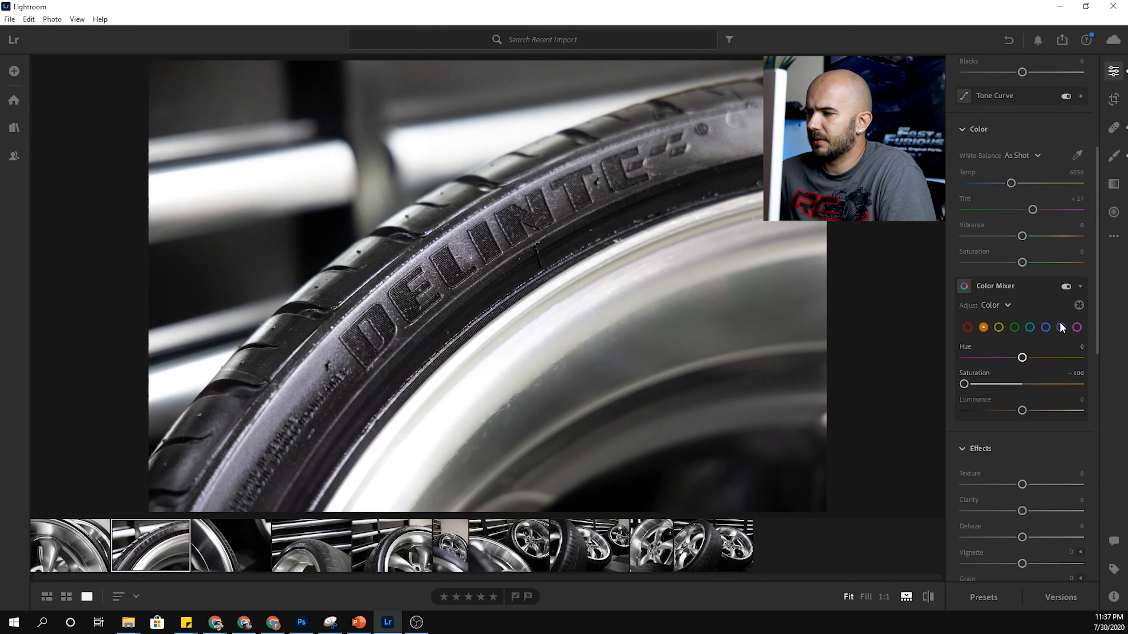
click(998, 327)
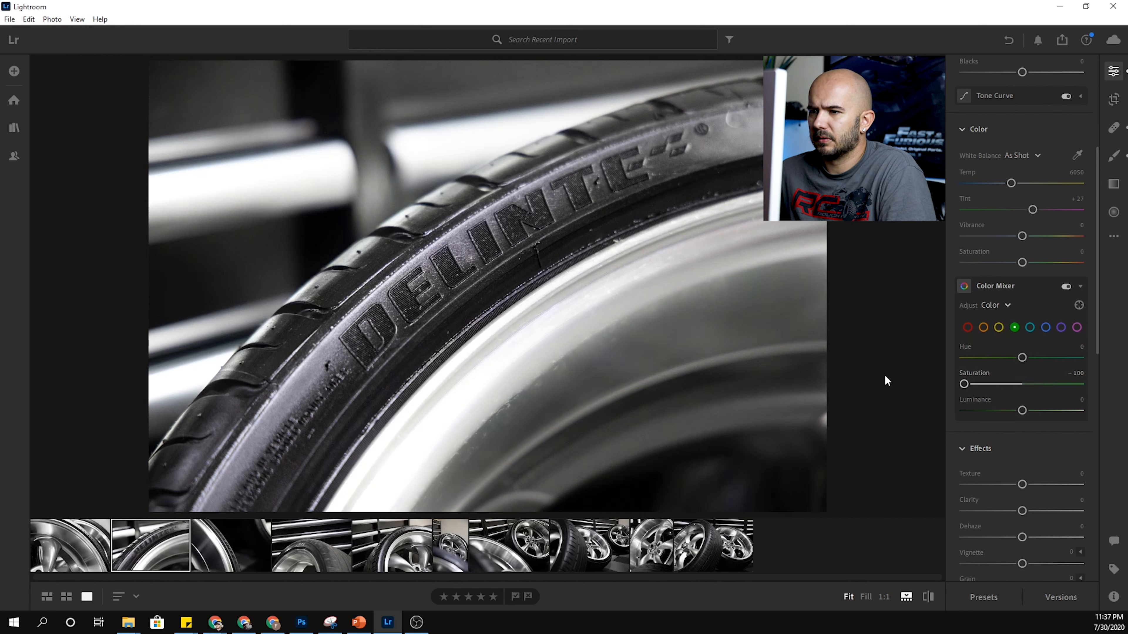
drag(1071, 383, 739, 380)
click(1045, 329)
mouse_move(1022, 385)
mouse_down()
mouse_move(997, 402)
mouse_move(1060, 401)
mouse_move(993, 411)
mouse_move(1014, 396)
mouse_up()
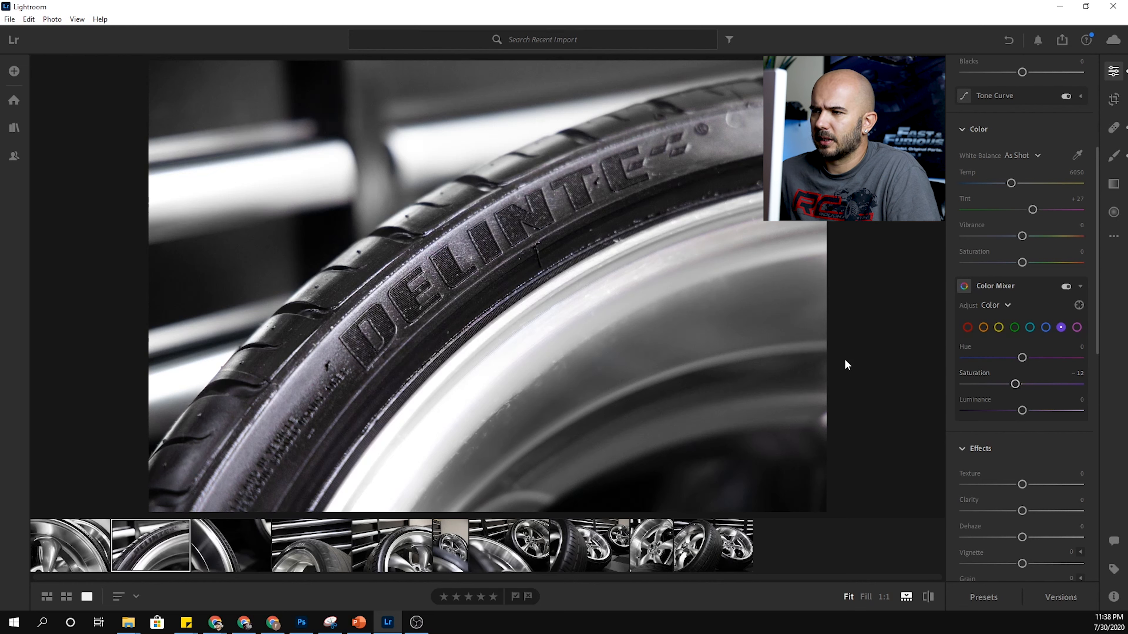
Step: Try red and magenta saturation at -100 and a slight vignette, and revert these changes
click(967, 327)
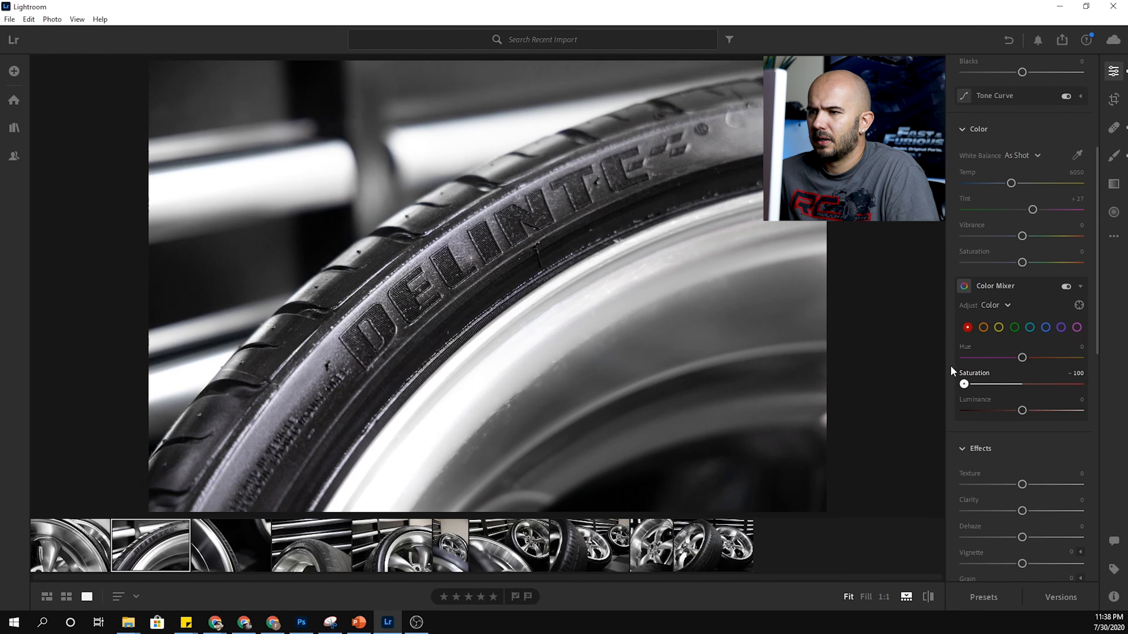
key(ctrl+z)
click(1077, 327)
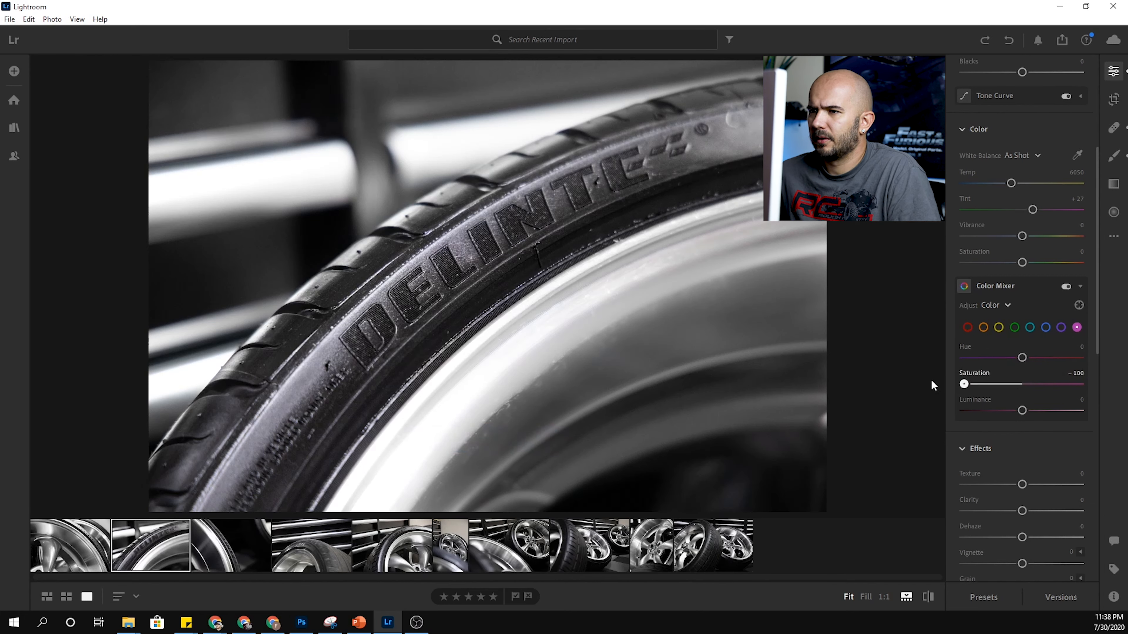
drag(925, 384, 1022, 384)
scroll(1026, 453, down, 2)
drag(1019, 459, 1019, 458)
key(ctrl+z)
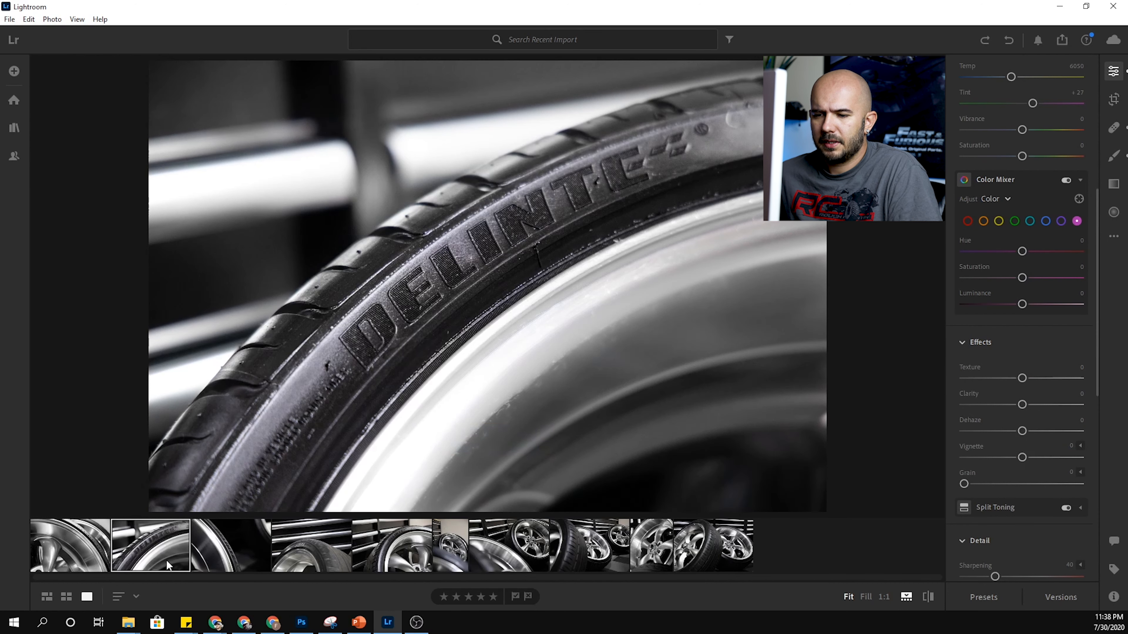
Step: Open the next photo, the Delinte tire against a black background, and zoom to 1:1 on the smudges in the dark rim band
click(247, 539)
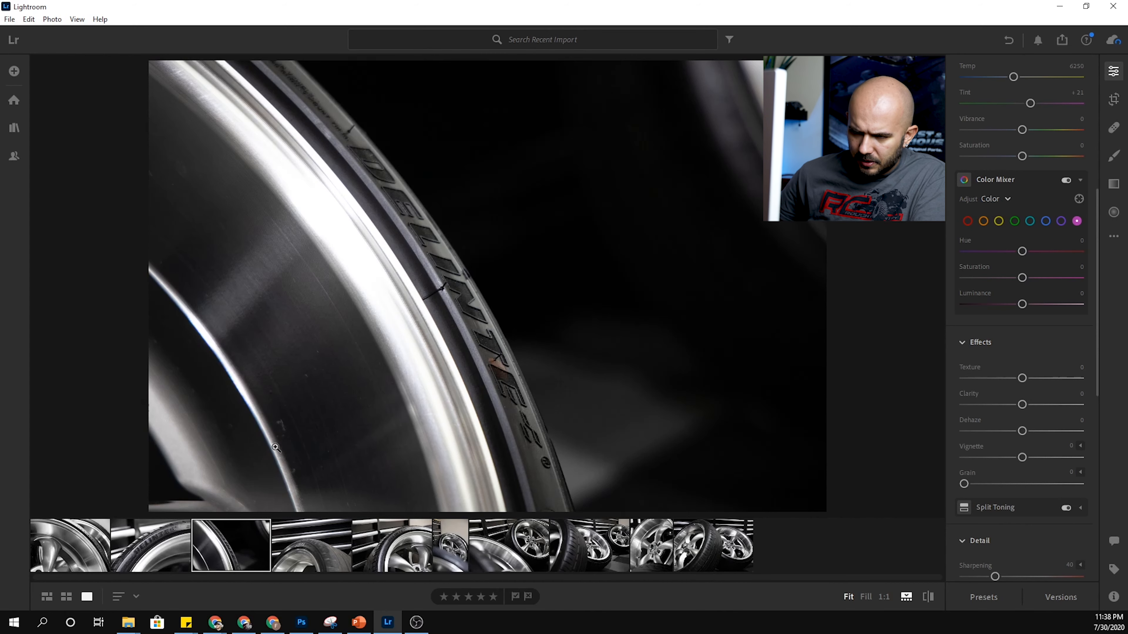
click(285, 448)
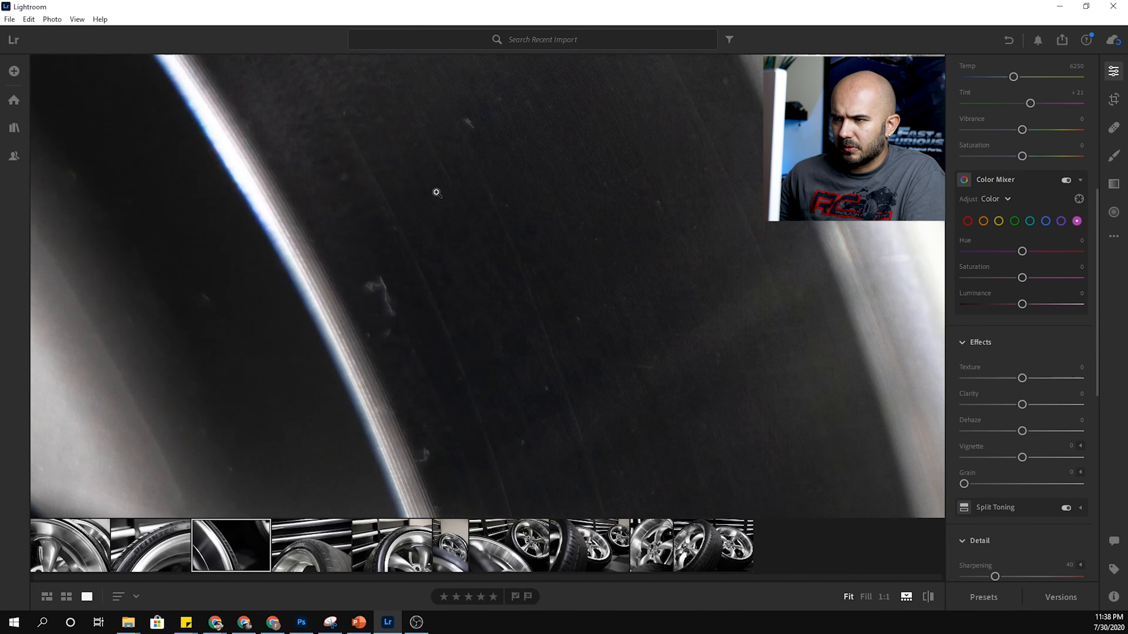
click(435, 192)
click(259, 400)
drag(383, 435, 410, 161)
drag(427, 312, 440, 153)
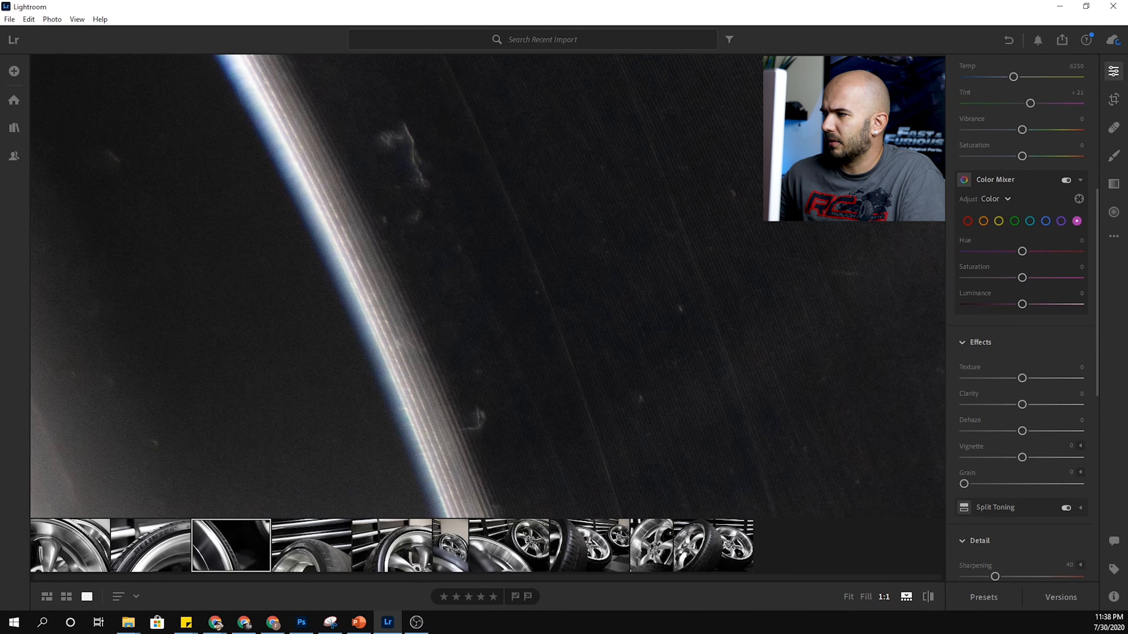
click(1113, 156)
click(405, 130)
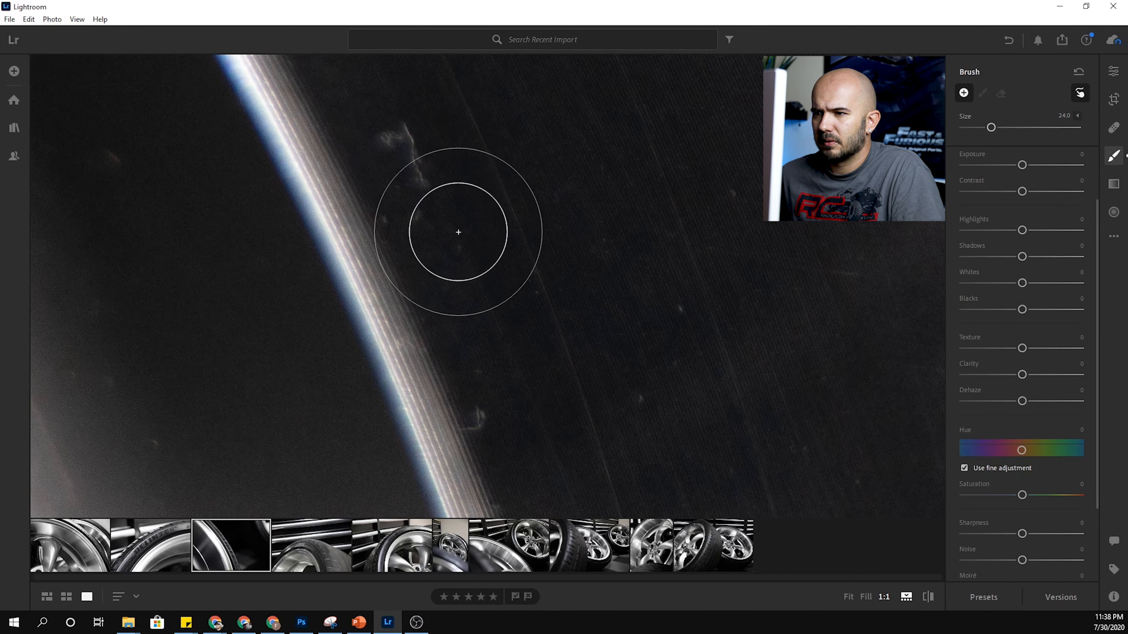
key(ctrl+z)
Step: Heal the white smudge beside the bright rim edge with the Healing Brush at size 76
key(h)
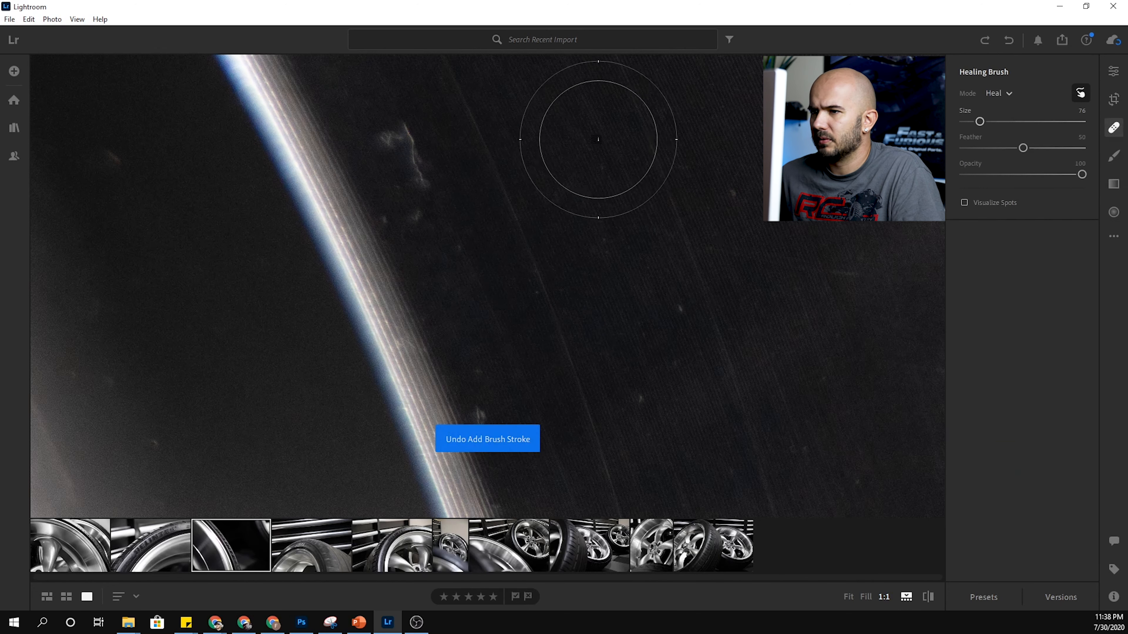
drag(405, 132, 439, 176)
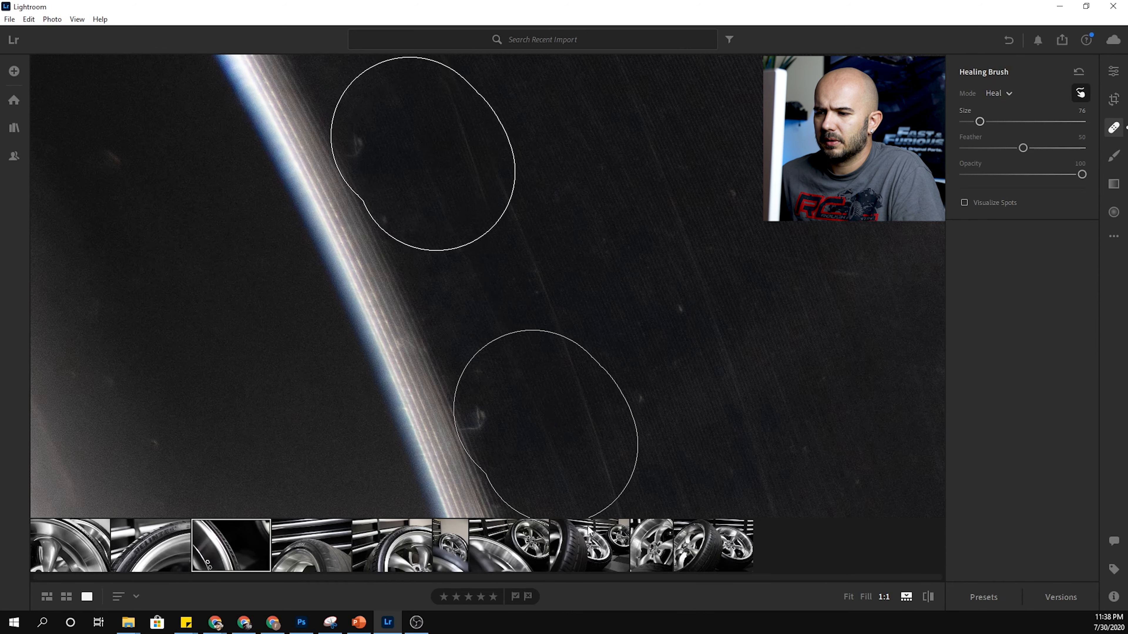
key(z)
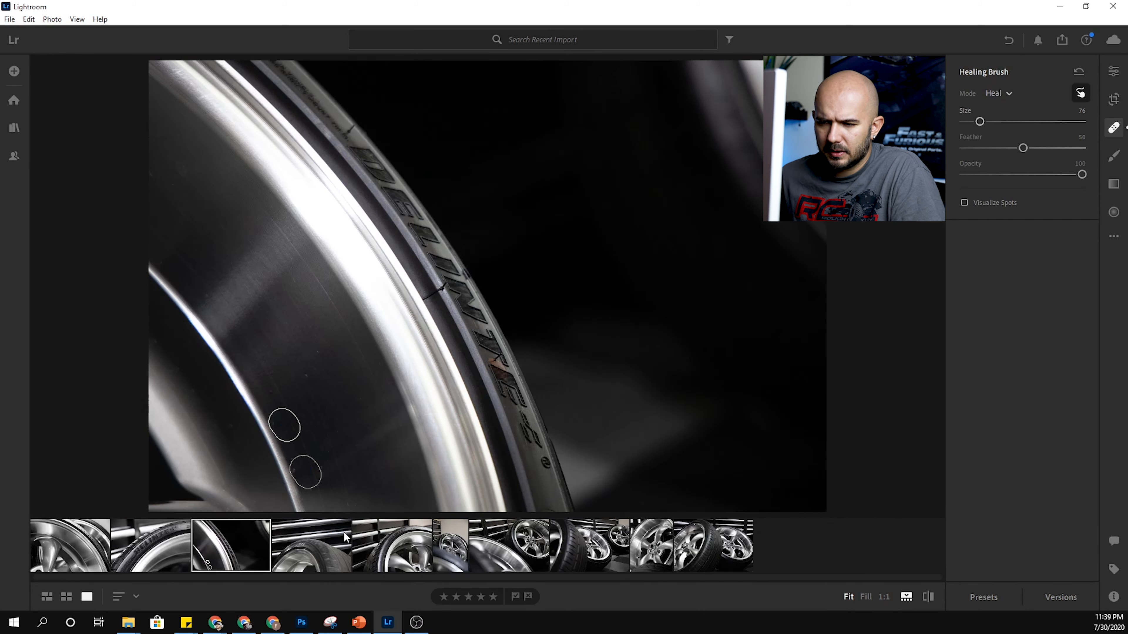
Step: Set the photo's Highlights to -24, Shadows to +45, Whites to -9 and Blacks to +39
key(e)
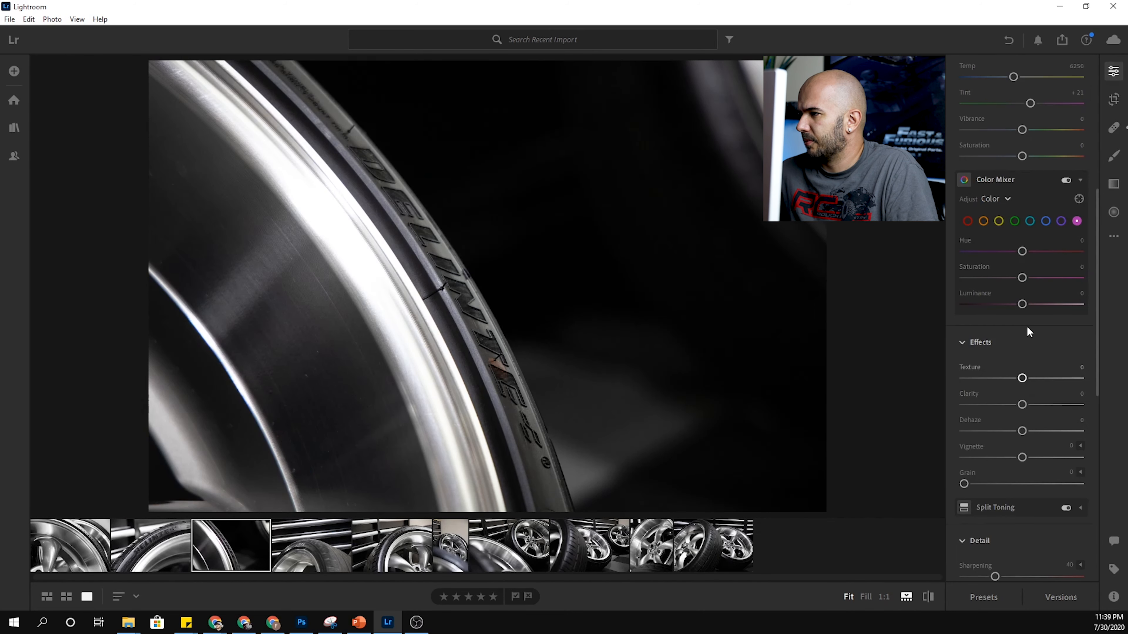
scroll(1001, 252, up, 6)
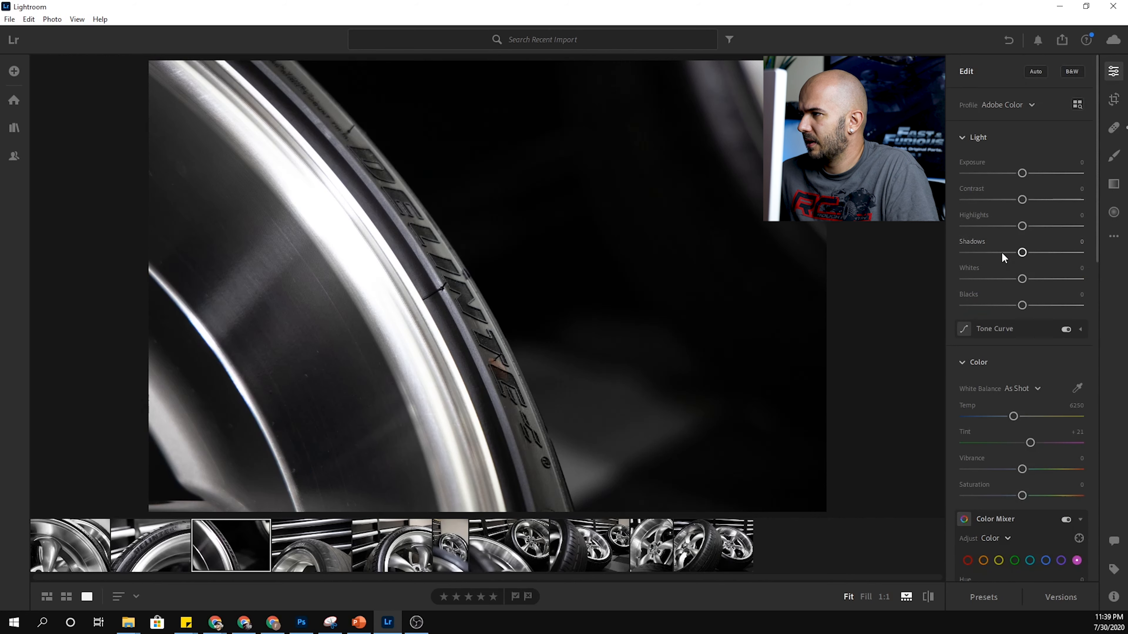
click(1036, 72)
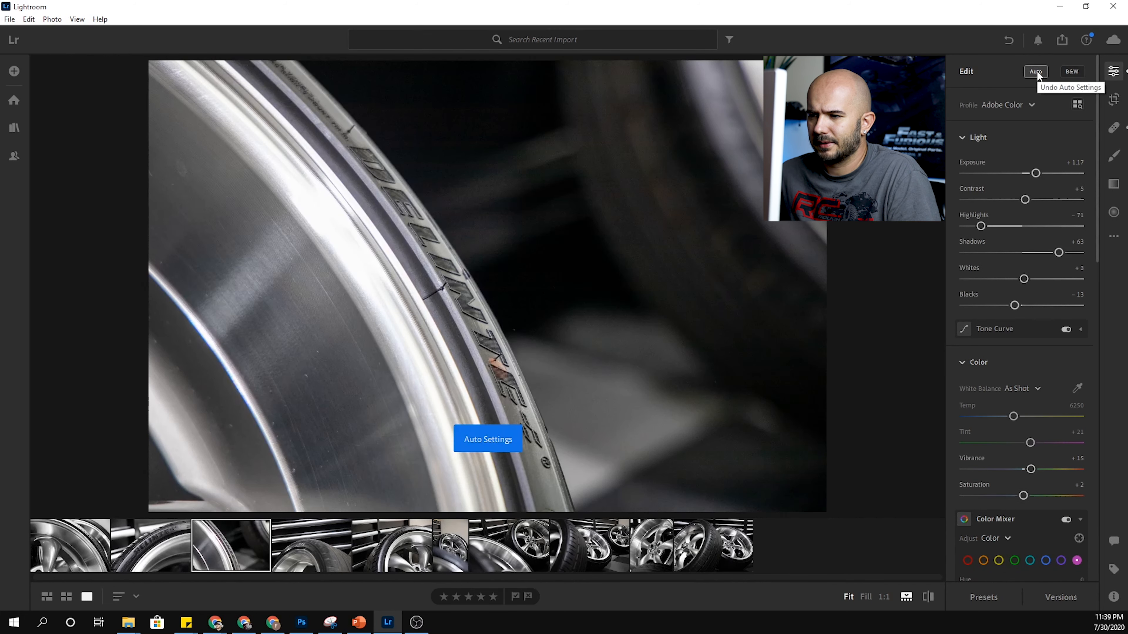
key(ctrl+z)
drag(1021, 226, 1046, 253)
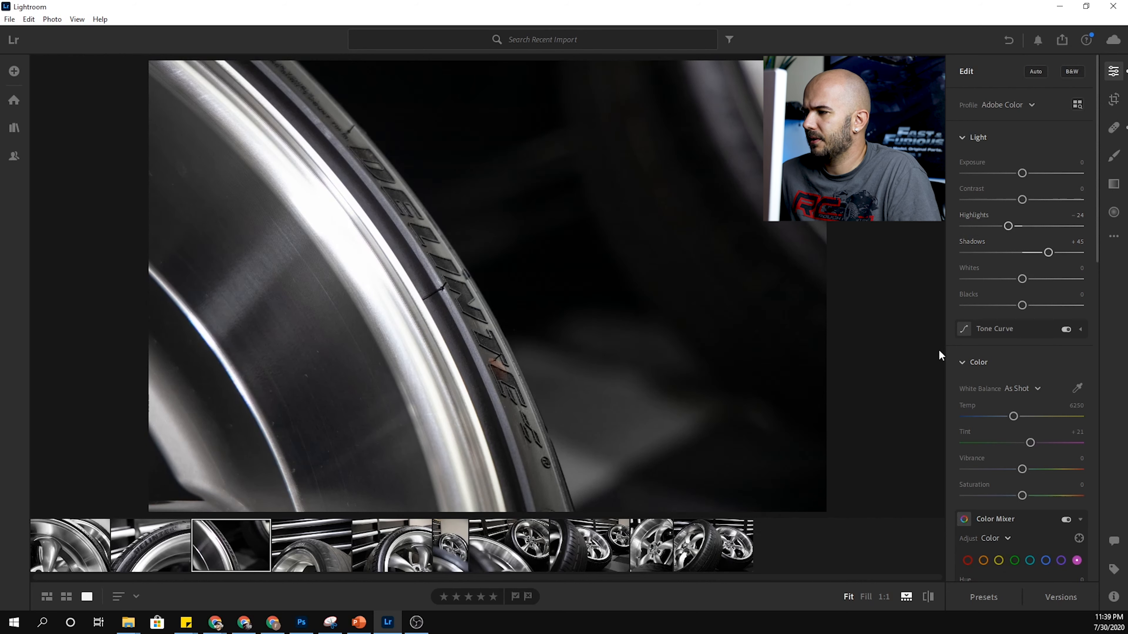
mouse_move(1022, 279)
mouse_down()
mouse_move(1047, 283)
mouse_move(1017, 279)
mouse_up()
drag(1022, 305, 1045, 306)
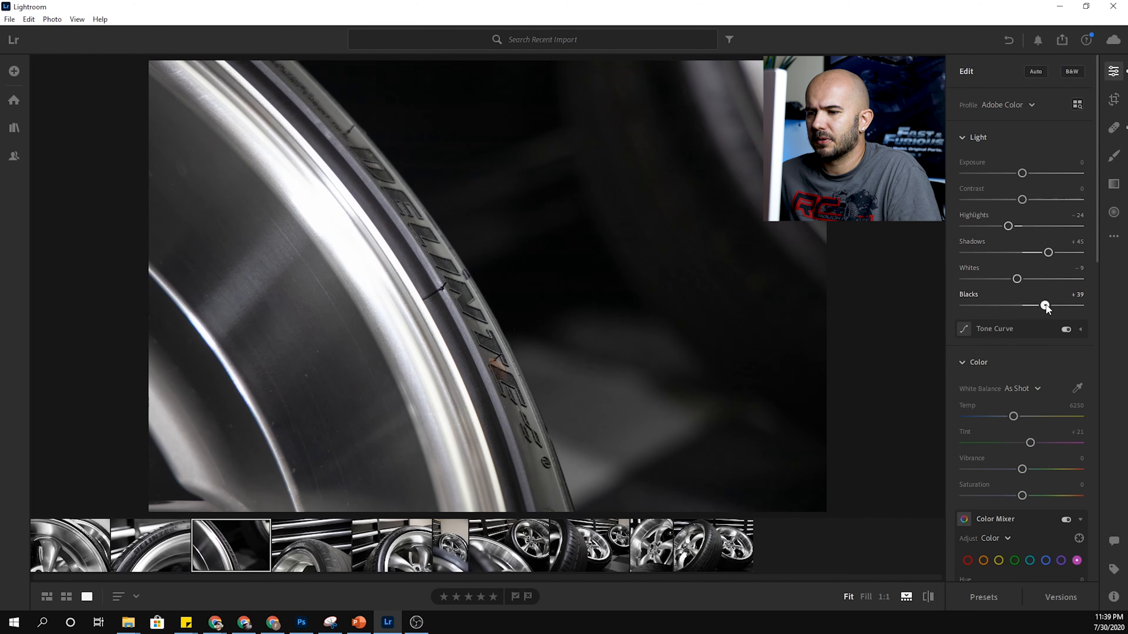
Step: In the Color Mixer, set orange saturation to -100 and lower the red and yellow saturation to clear the tint on the lettering
scroll(1003, 351, down, 5)
click(967, 348)
drag(1022, 405, 933, 421)
click(983, 349)
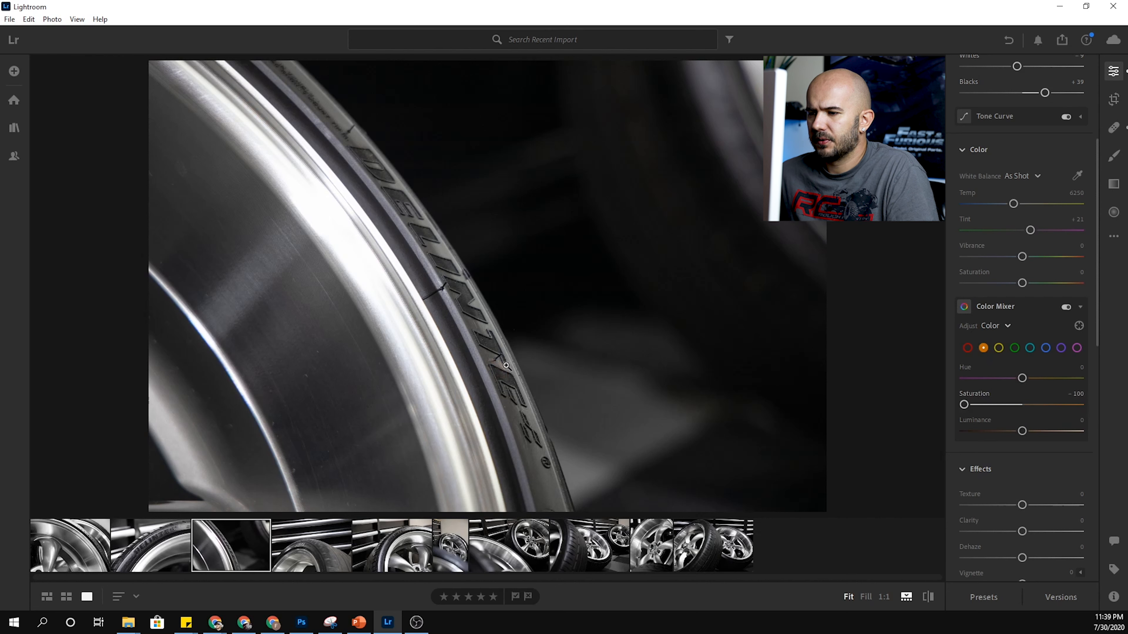
click(999, 347)
mouse_move(1021, 407)
mouse_down()
mouse_move(964, 406)
mouse_move(1083, 404)
mouse_move(937, 410)
mouse_move(1100, 410)
mouse_move(994, 398)
mouse_move(1030, 395)
mouse_move(1006, 404)
mouse_up()
Step: Set the blue saturation to -37 and slightly lower the purple and magenta saturation
click(1015, 347)
click(1030, 348)
click(1046, 348)
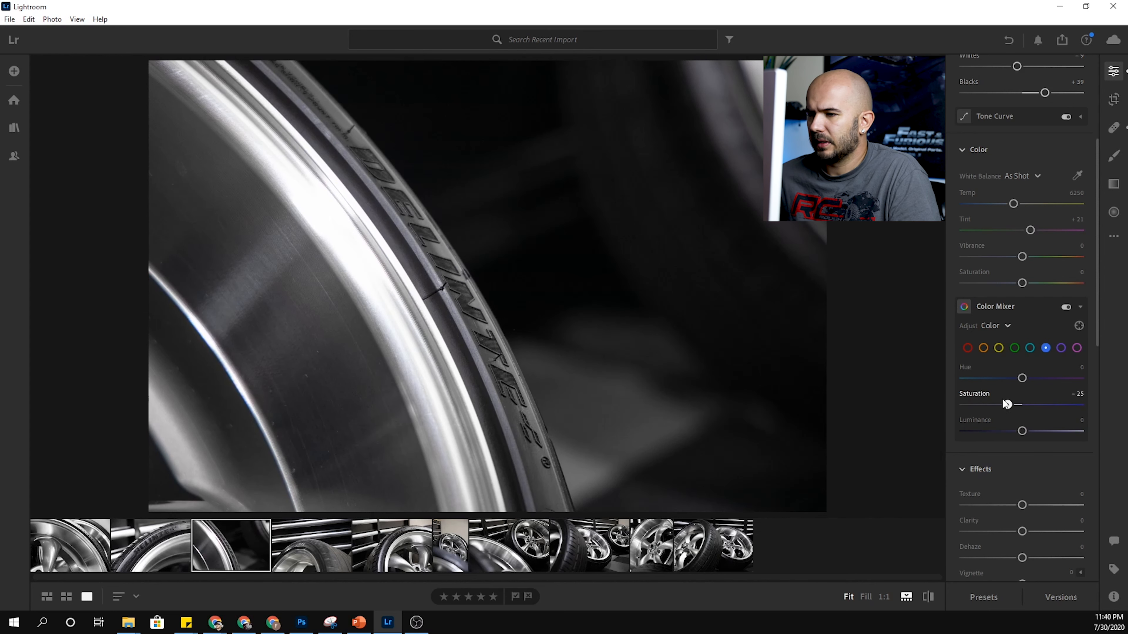
click(1060, 347)
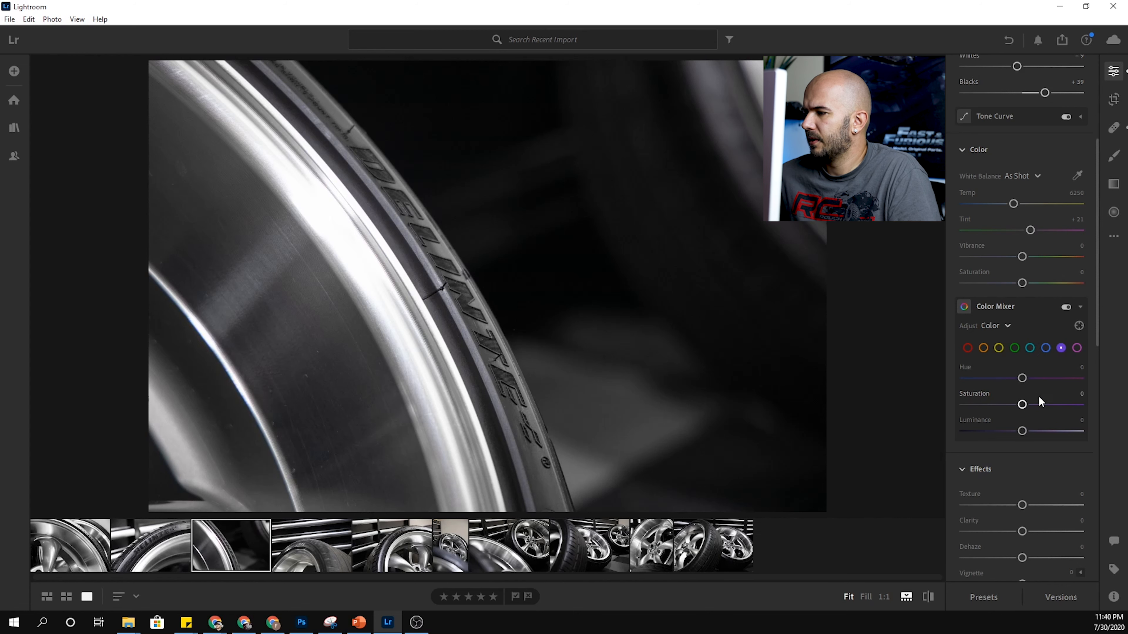
mouse_move(1025, 403)
mouse_down()
mouse_move(1102, 402)
mouse_move(1023, 410)
mouse_up()
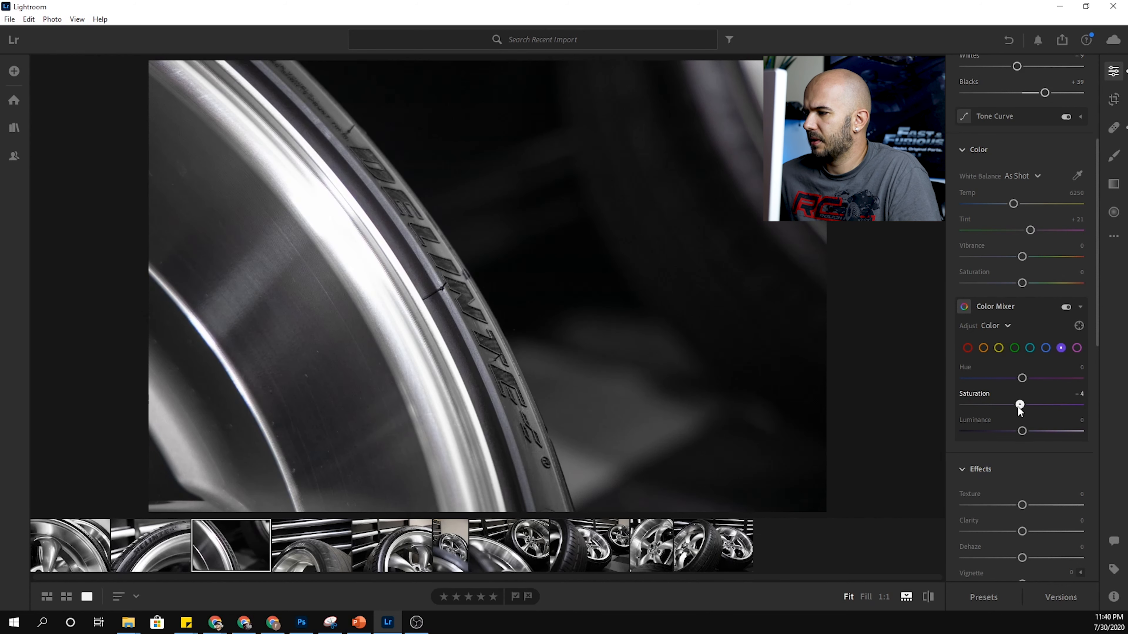
click(1077, 348)
mouse_move(1023, 404)
mouse_down()
mouse_move(1075, 404)
mouse_move(1008, 404)
mouse_up()
click(1045, 348)
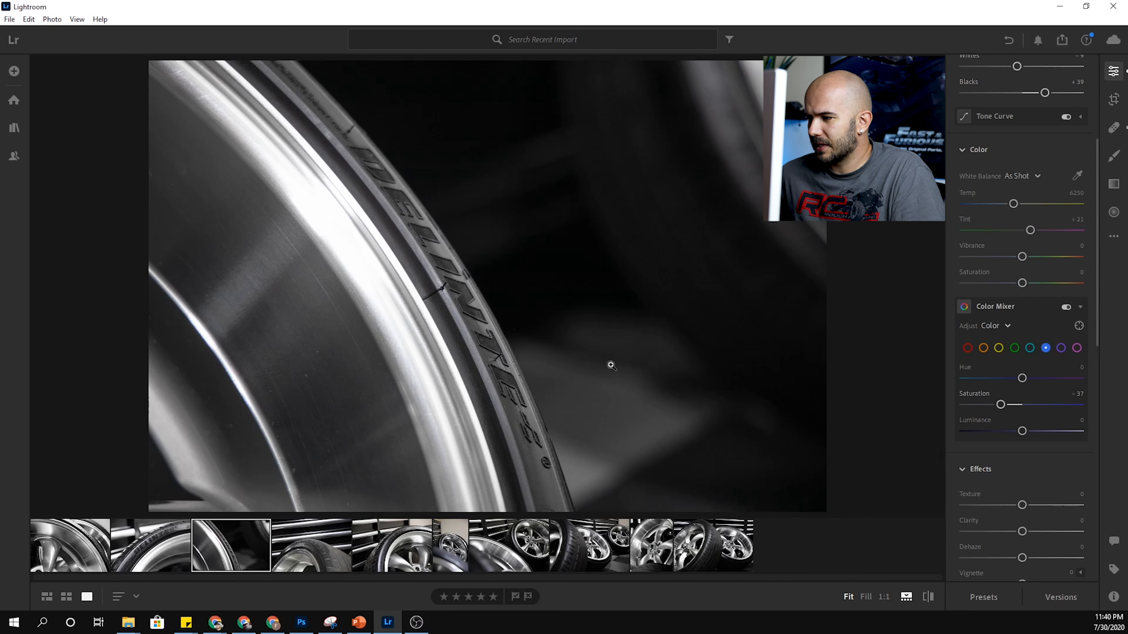
Step: Paint a new brush along the tire's sidewall, reducing its size to 14, and raise its Exposure, Contrast, Texture, Clarity and Dehaze
mouse_move(1022, 504)
mouse_down()
mouse_move(1034, 504)
mouse_move(1038, 532)
mouse_move(1018, 532)
mouse_up()
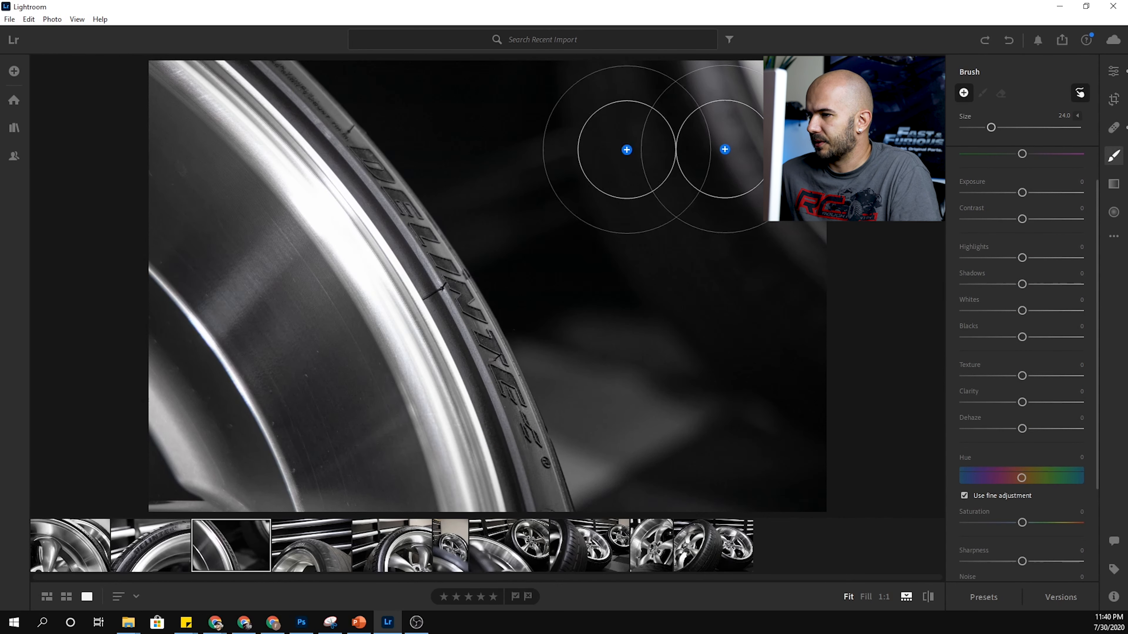
scroll(303, 94, down, 10)
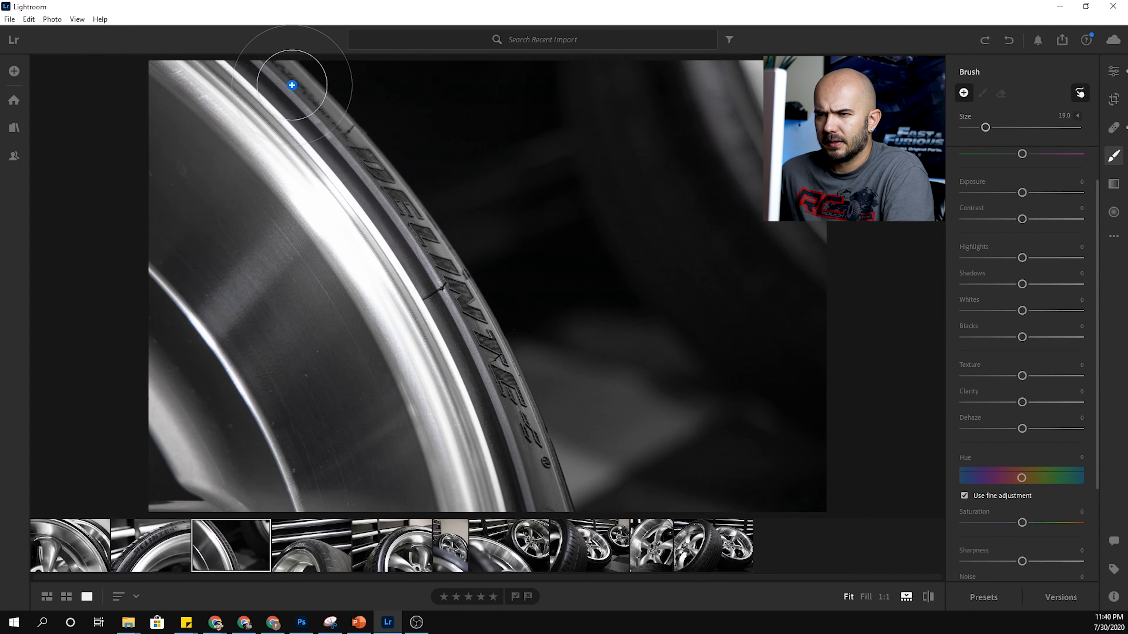
mouse_move(282, 74)
mouse_down()
mouse_move(396, 205)
mouse_move(491, 376)
mouse_move(541, 517)
mouse_move(533, 412)
mouse_move(496, 326)
mouse_move(419, 206)
mouse_move(266, 54)
mouse_up()
mouse_move(1021, 192)
mouse_down()
mouse_move(1049, 195)
mouse_move(1037, 219)
mouse_up()
scroll(1014, 326, down, 2)
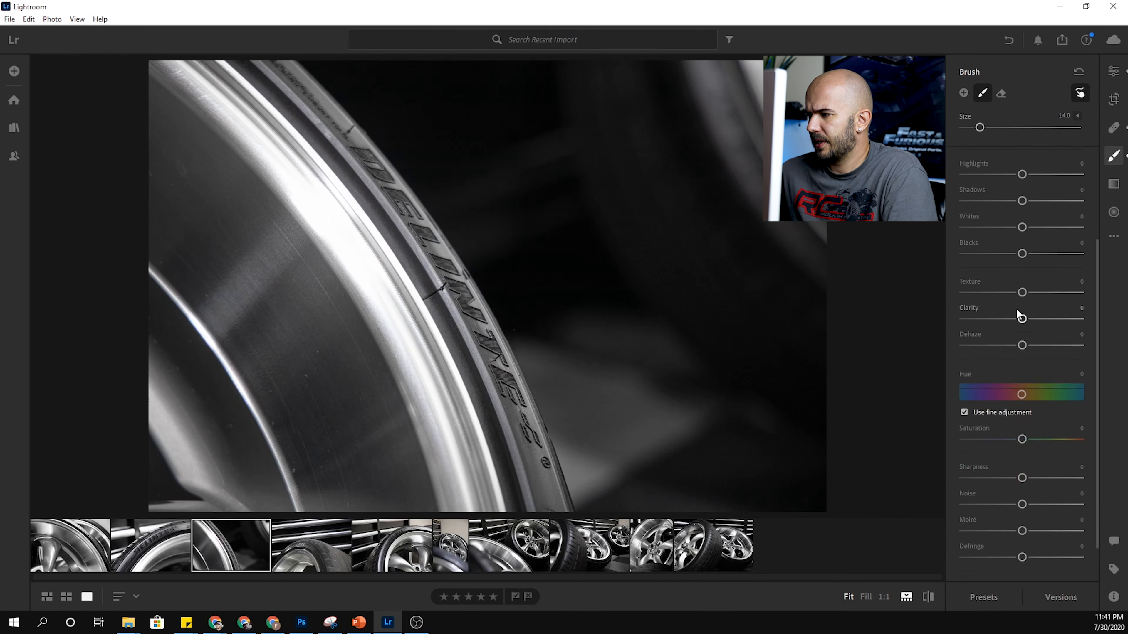
mouse_move(1023, 292)
mouse_down()
mouse_move(1061, 293)
mouse_move(1023, 346)
mouse_move(1034, 345)
mouse_up()
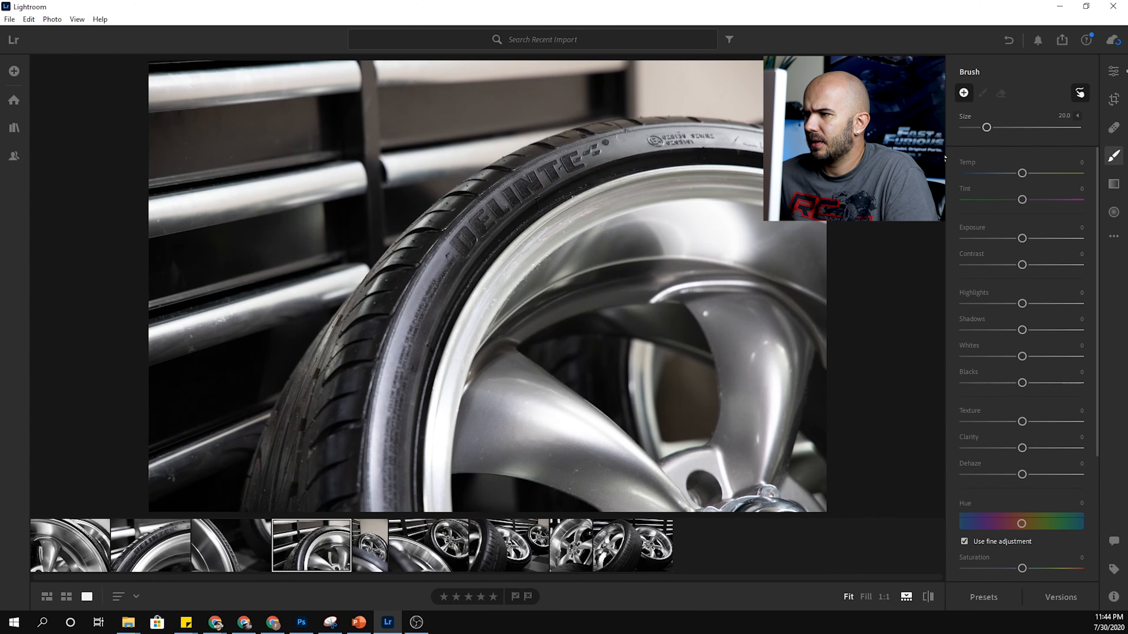
Step: Apply the automatic settings to the DELINTE tire photo and darken its vignette
click(1112, 73)
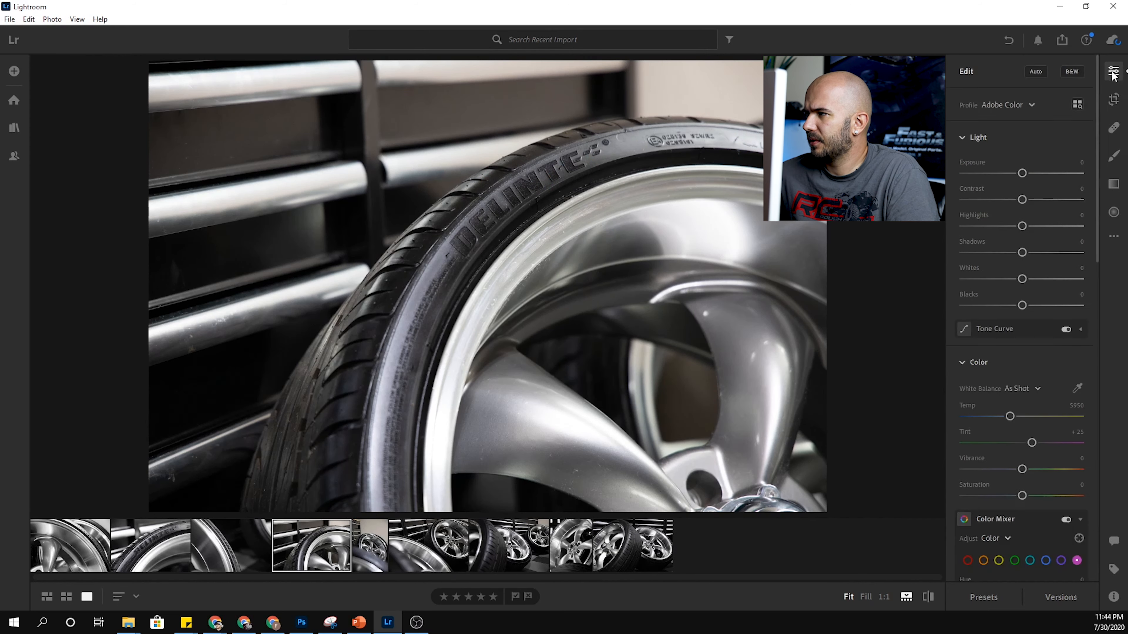
click(1036, 71)
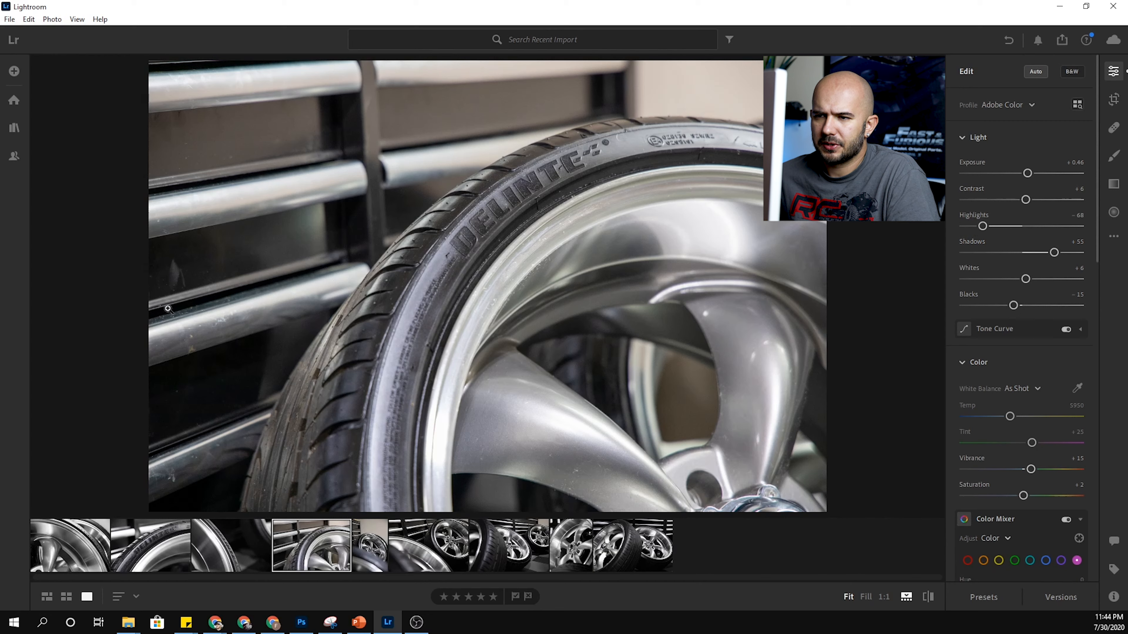
scroll(1066, 311, down, 6)
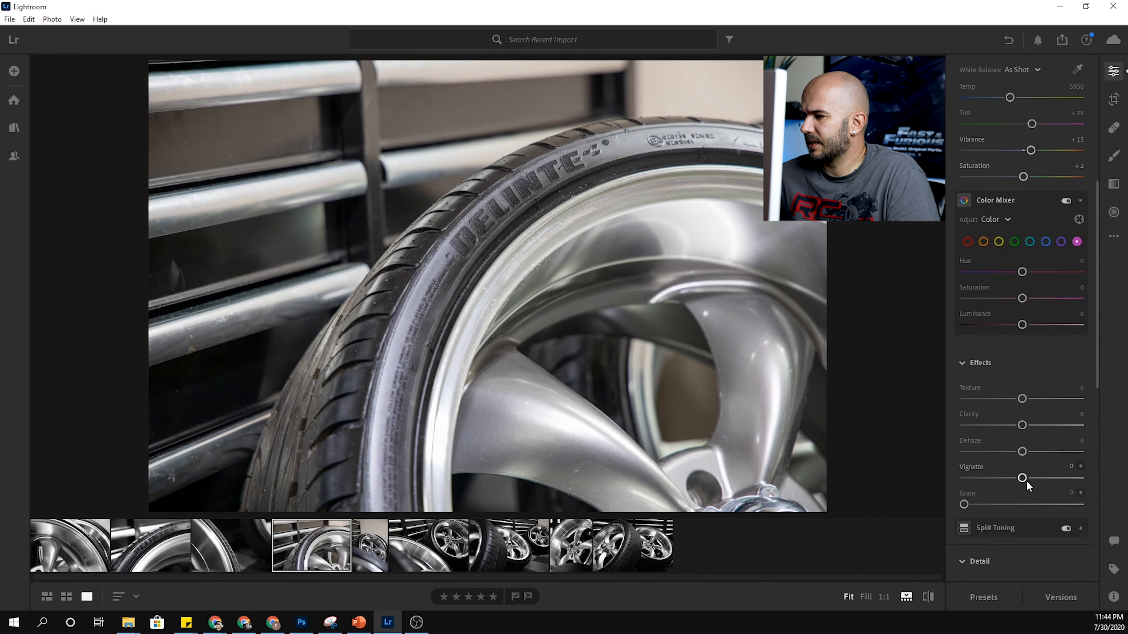
drag(1022, 478, 986, 479)
Step: Delete the DELINTE tire photo and open the photo with the blurred rim in the foreground
key(Delete)
click(635, 364)
click(362, 559)
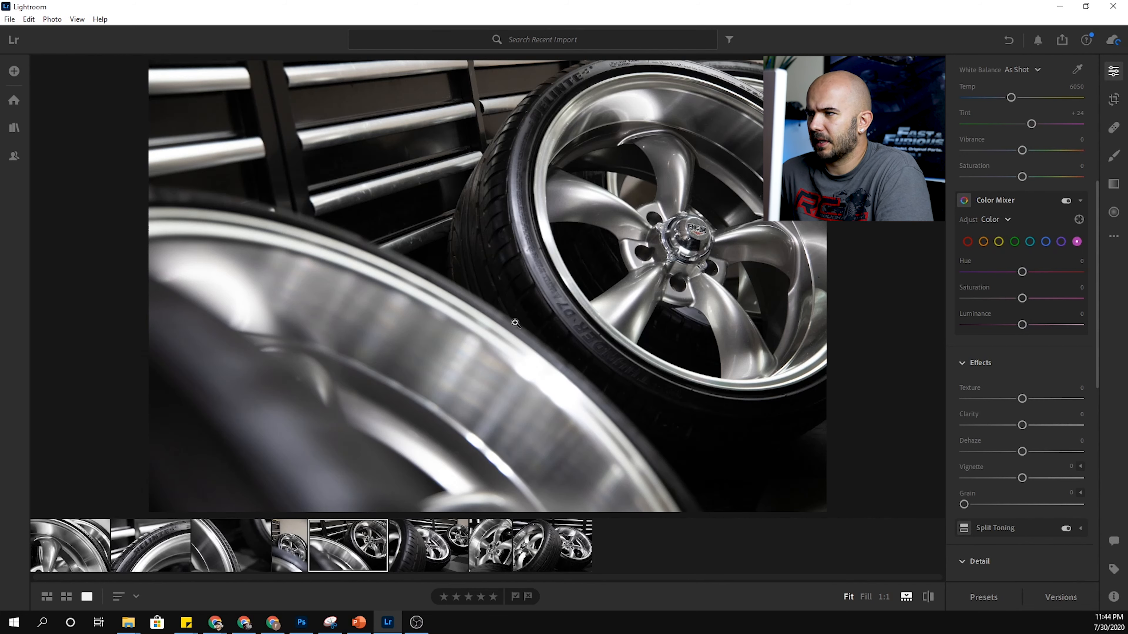
Step: Apply the automatic settings to the blurred-foreground rim photo and slightly lower its Exposure
scroll(1021, 200, up, 7)
click(1035, 71)
drag(1029, 174, 1028, 173)
Step: Try a red saturation of -100 and an orange saturation of +92 in the Color Mixer, undoing each change
scroll(1017, 347, down, 5)
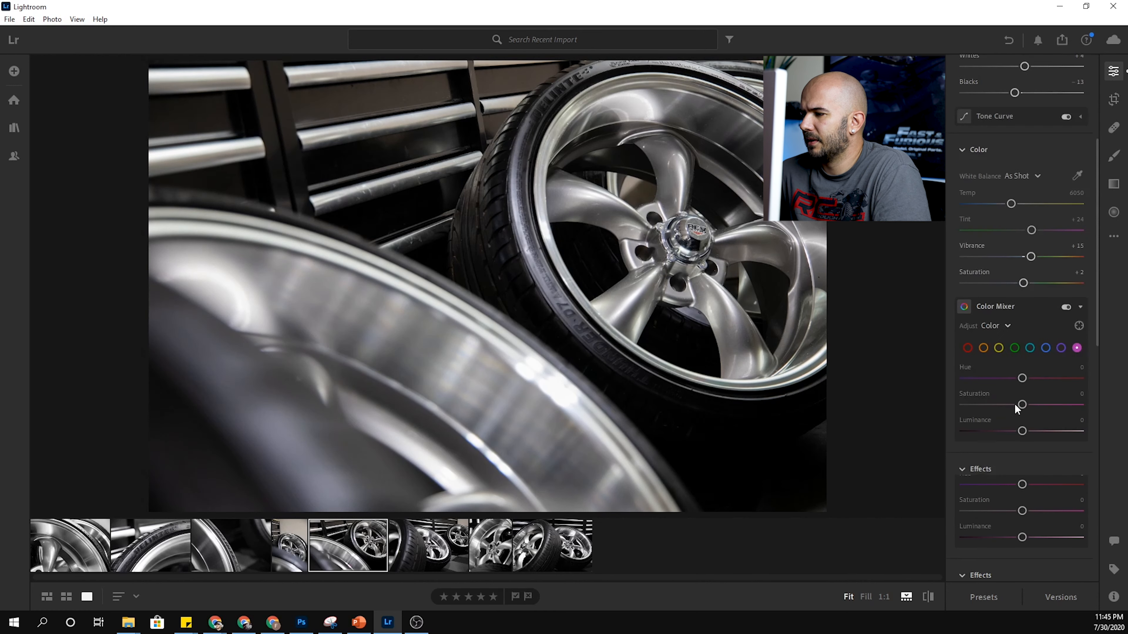
click(967, 347)
drag(1022, 404, 889, 386)
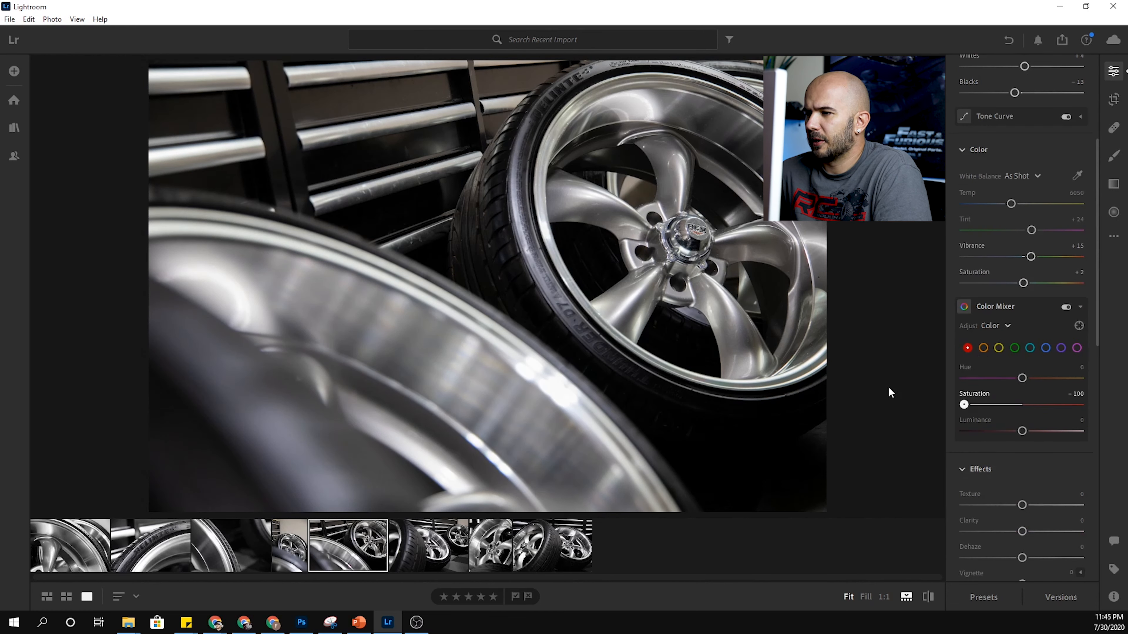
key(ctrl+z)
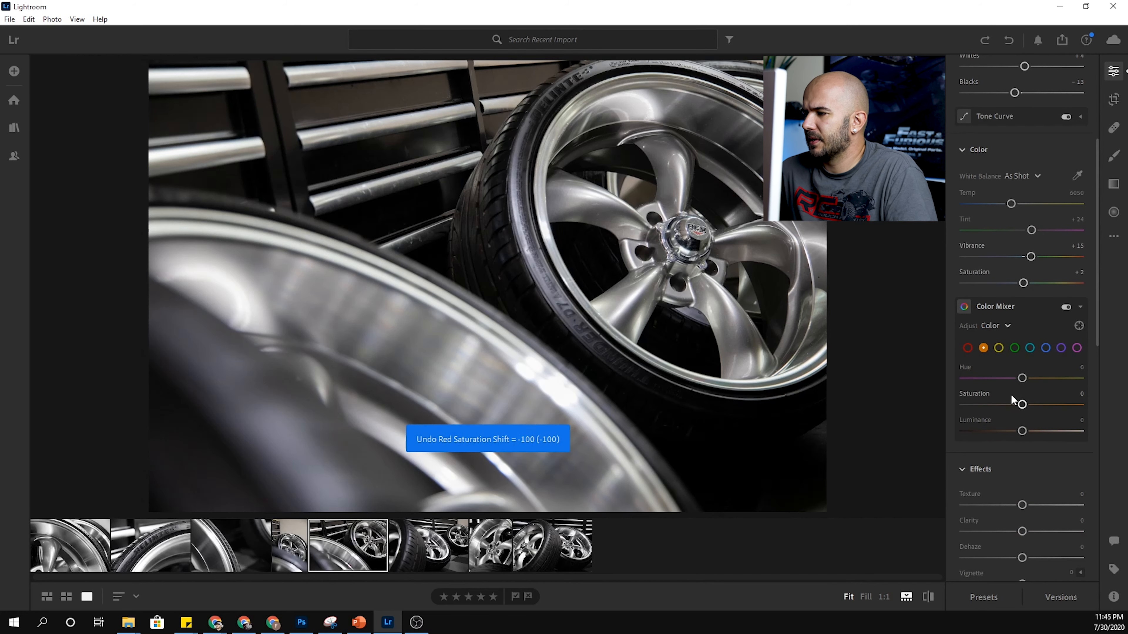
drag(1024, 403, 1078, 388)
key(ctrl+z)
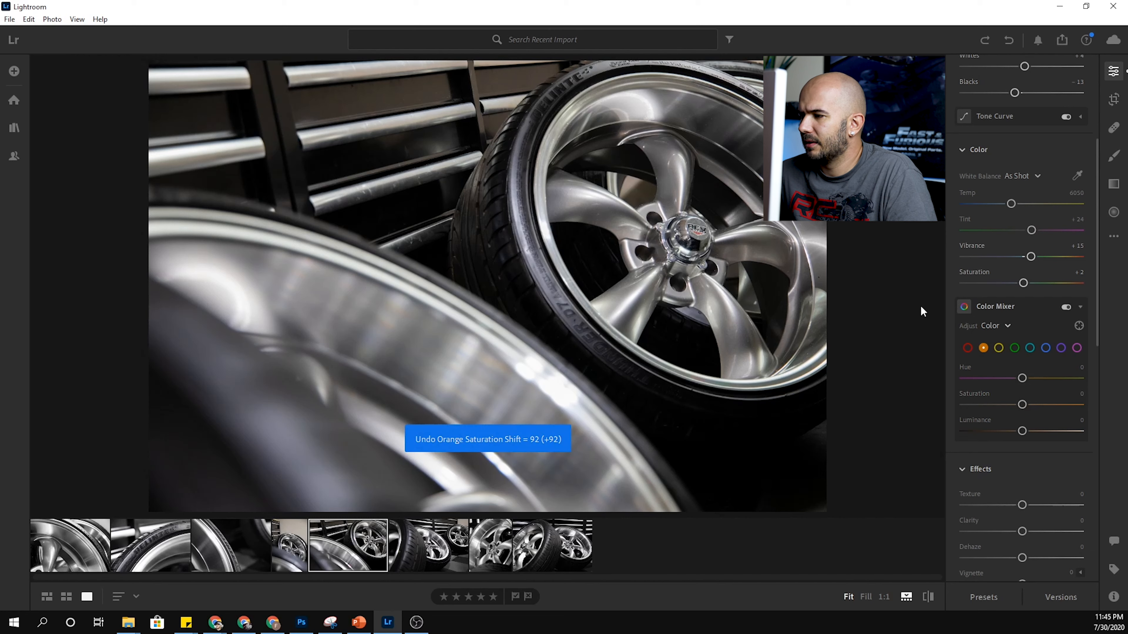
Step: In the Color Mixer, set the yellow, green and aqua saturation to -100
click(999, 348)
drag(1022, 404, 939, 411)
click(1014, 347)
drag(1022, 405, 942, 420)
click(1029, 347)
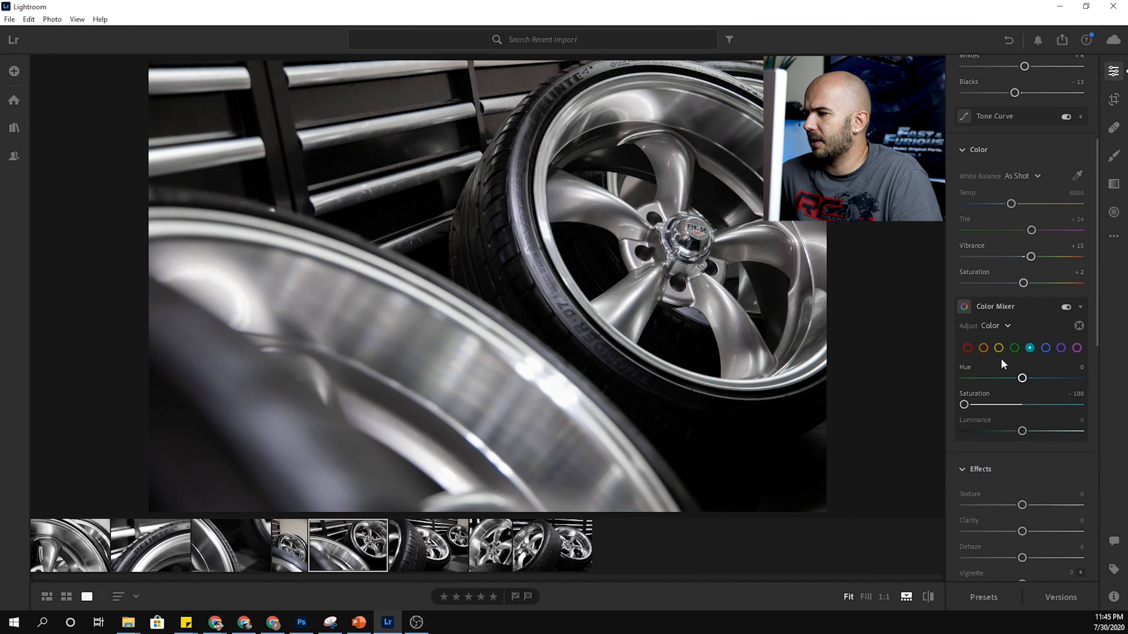
Step: Set the blue saturation to -35 and fully lower the purple saturation
click(1045, 348)
mouse_move(1022, 404)
mouse_down()
mouse_move(1082, 403)
mouse_move(1009, 408)
mouse_move(1029, 411)
mouse_up()
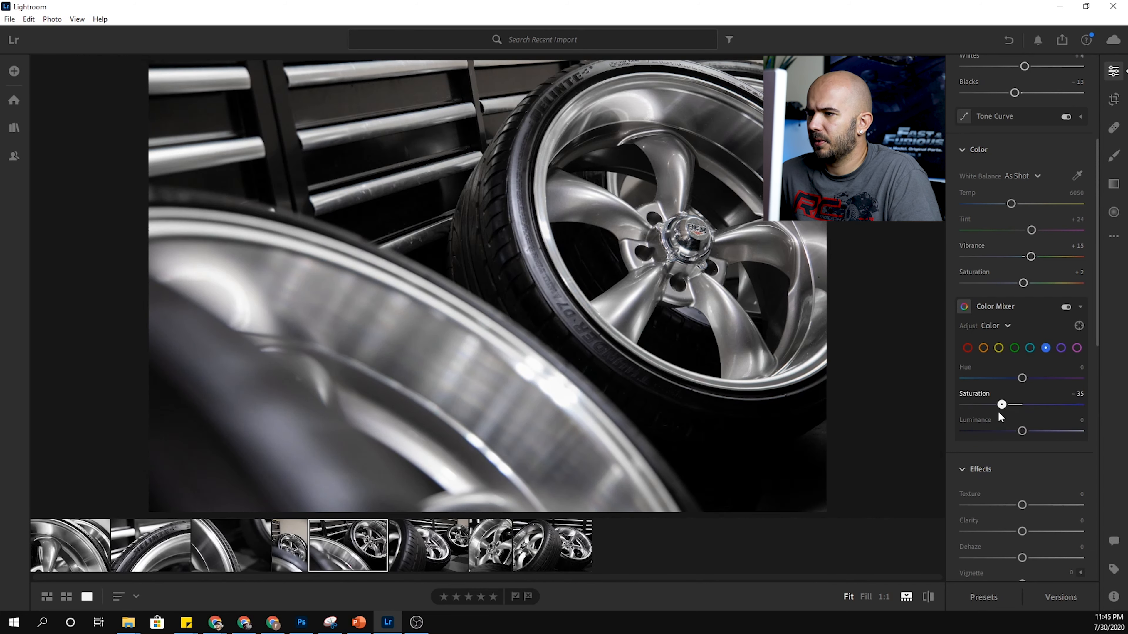
click(1061, 347)
drag(1021, 404, 835, 397)
click(1076, 348)
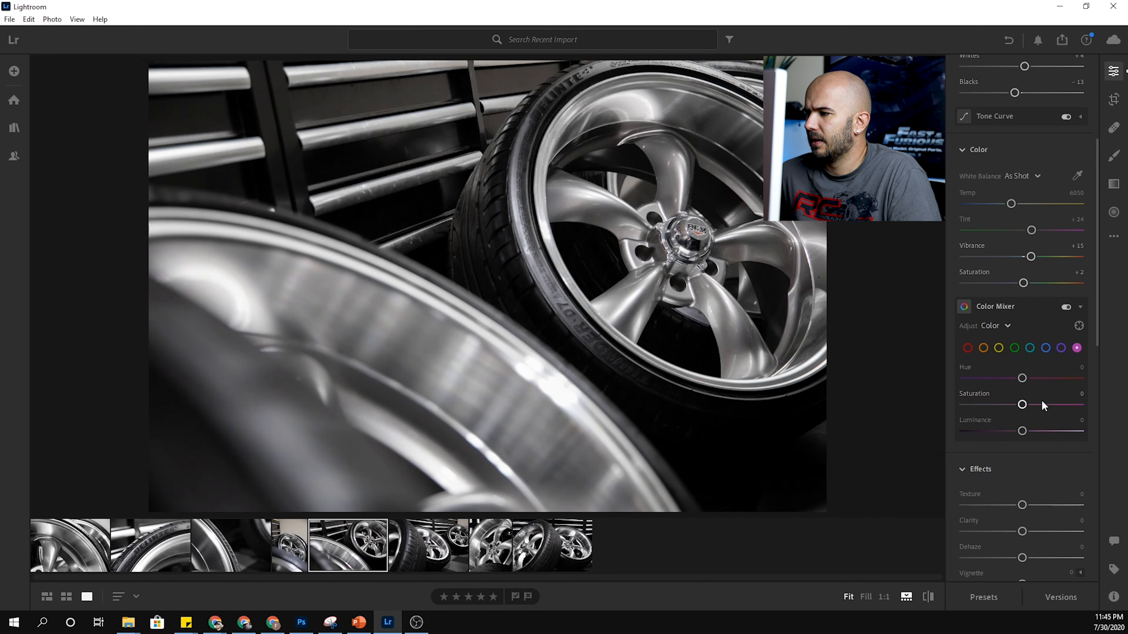
Step: Paint a size 7 brush with Saturation +77 over the center cap's red logo and inspect it at 1:1
click(696, 227)
click(1113, 156)
scroll(1021, 311, down, 2)
drag(1021, 524, 1067, 523)
scroll(716, 270, down, 13)
drag(692, 254, 725, 265)
key(z)
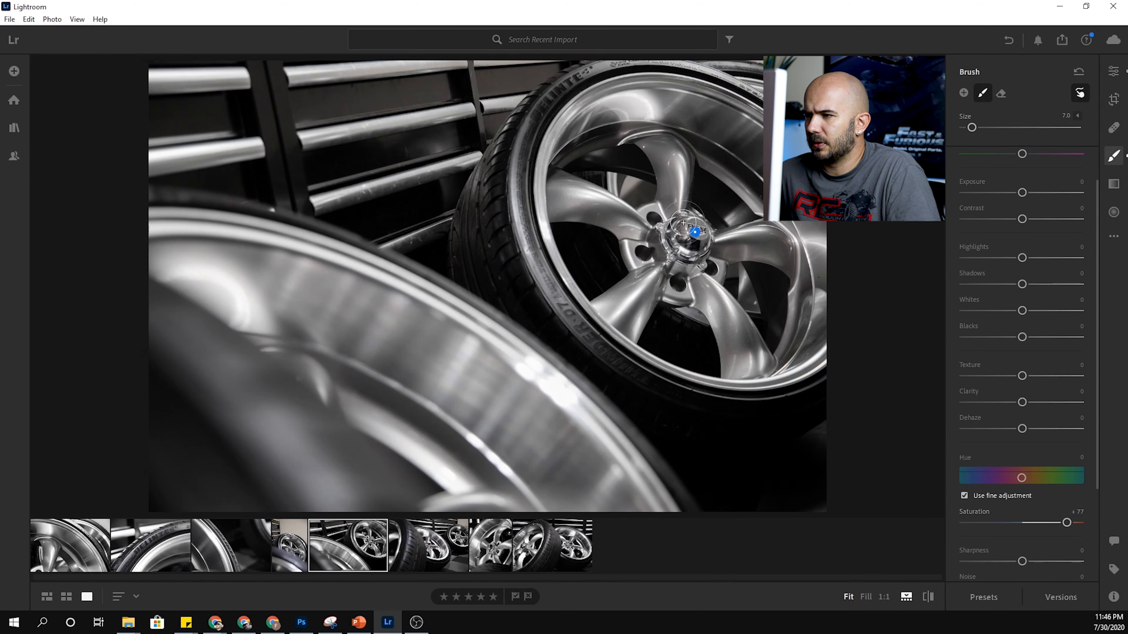
key(z)
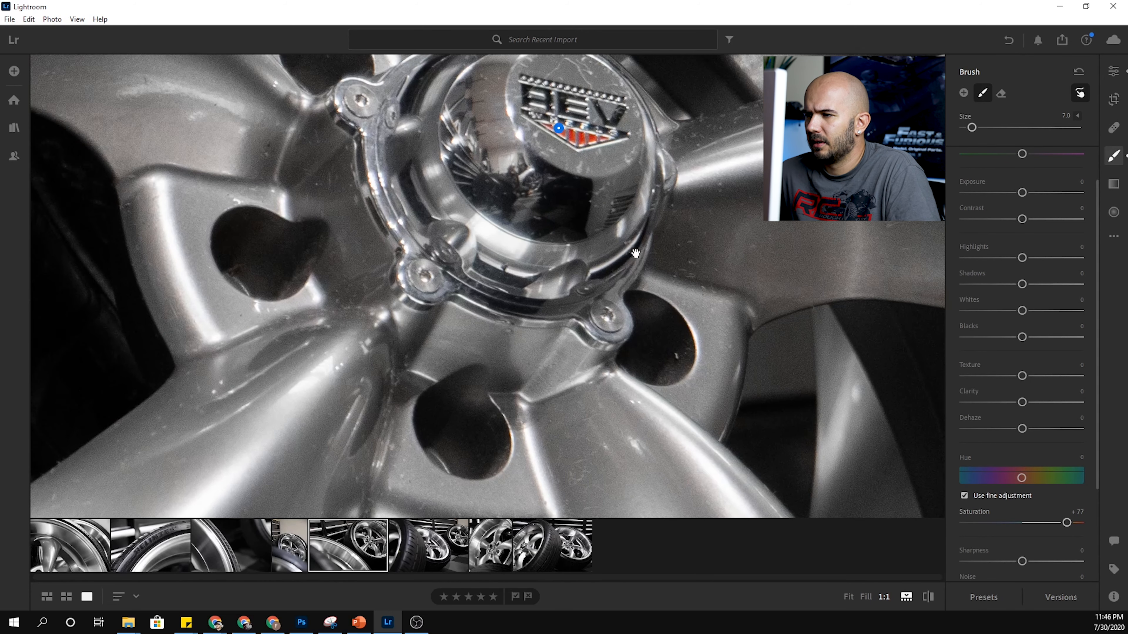
drag(599, 243, 616, 266)
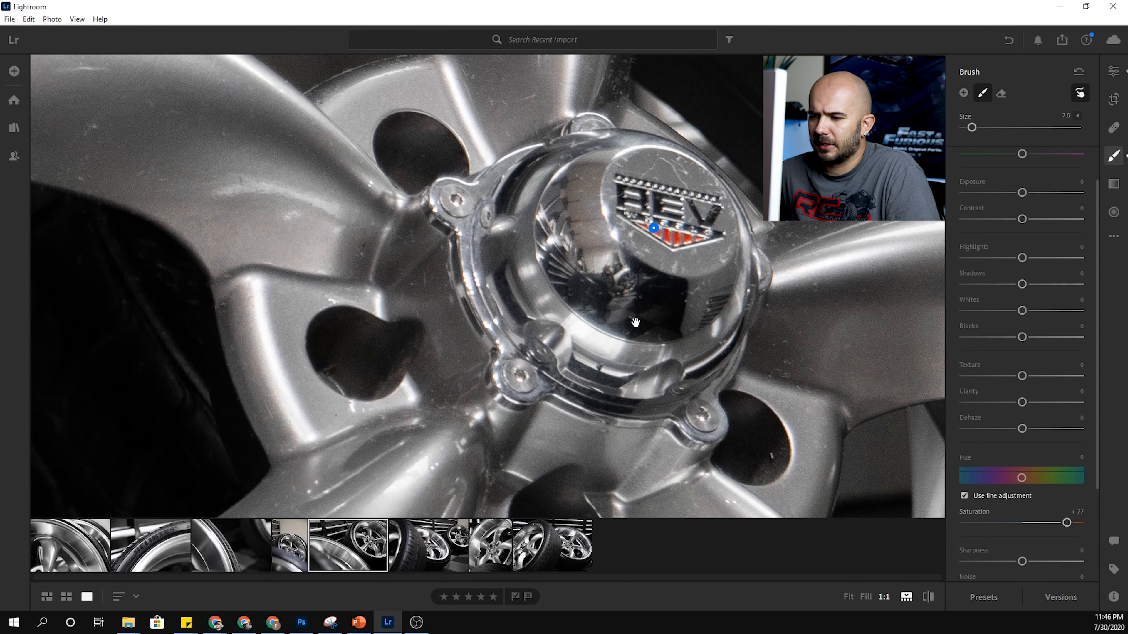
key(z)
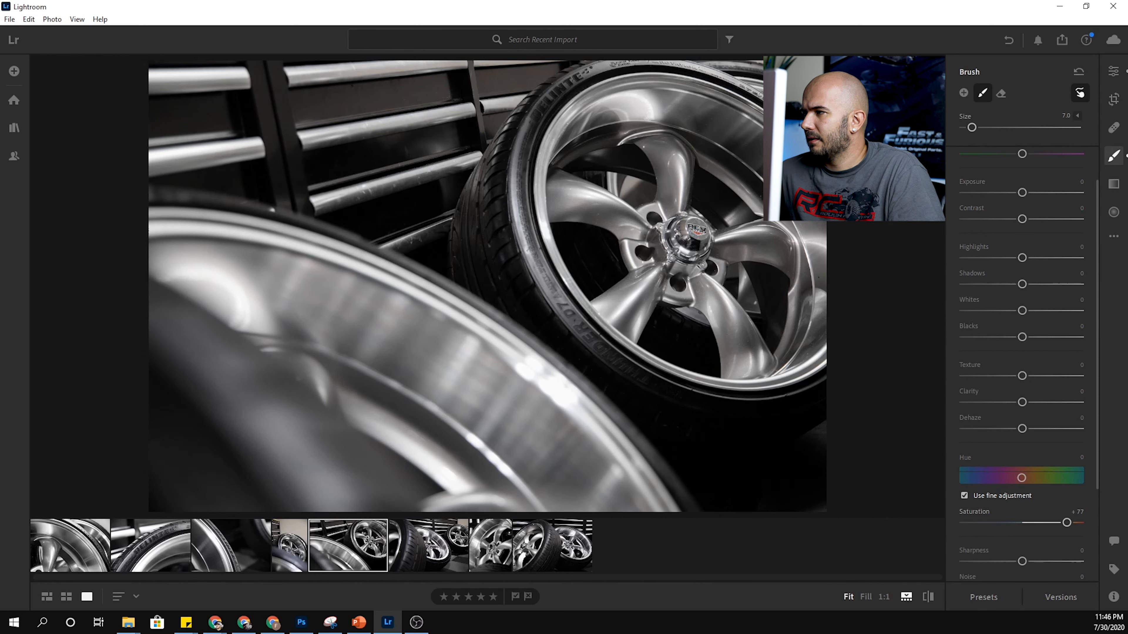
Step: Paint a new brush with Saturation -93 over the wheel's spokes, enlarging its size to 13
click(1110, 75)
click(1113, 157)
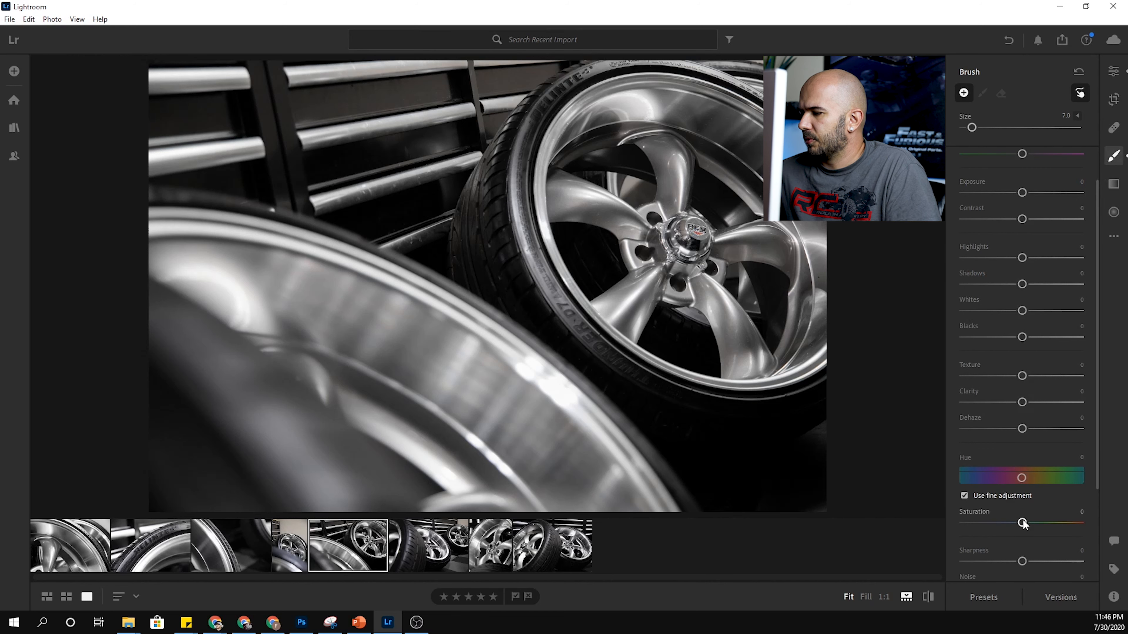
drag(974, 522, 968, 523)
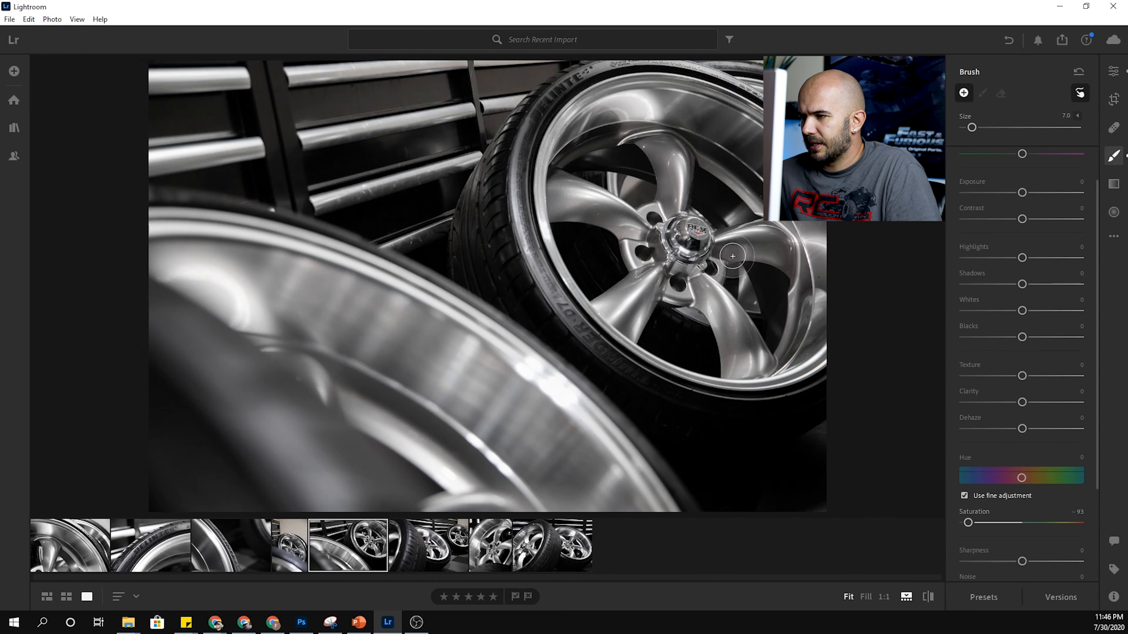
click(777, 257)
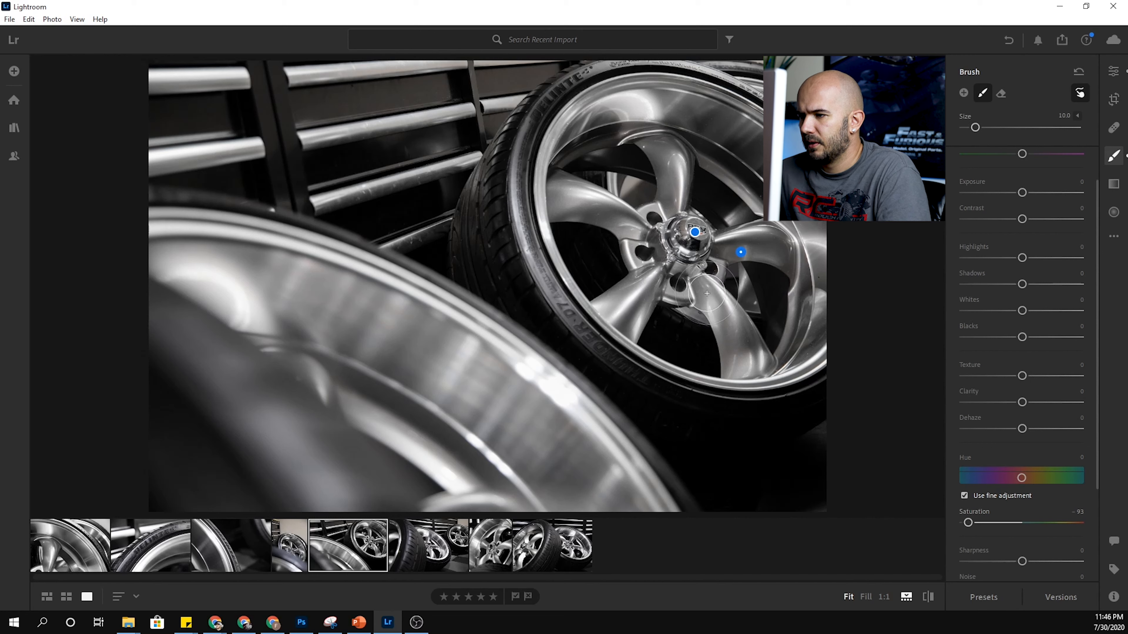
scroll(699, 312, up, 3)
mouse_move(693, 306)
mouse_down()
mouse_move(738, 367)
mouse_move(762, 316)
mouse_move(765, 252)
mouse_move(782, 241)
mouse_move(734, 171)
mouse_move(649, 148)
mouse_move(607, 198)
mouse_move(567, 207)
mouse_move(642, 303)
mouse_move(674, 300)
mouse_move(736, 325)
mouse_move(708, 295)
mouse_move(657, 298)
mouse_move(626, 218)
mouse_move(648, 178)
mouse_up()
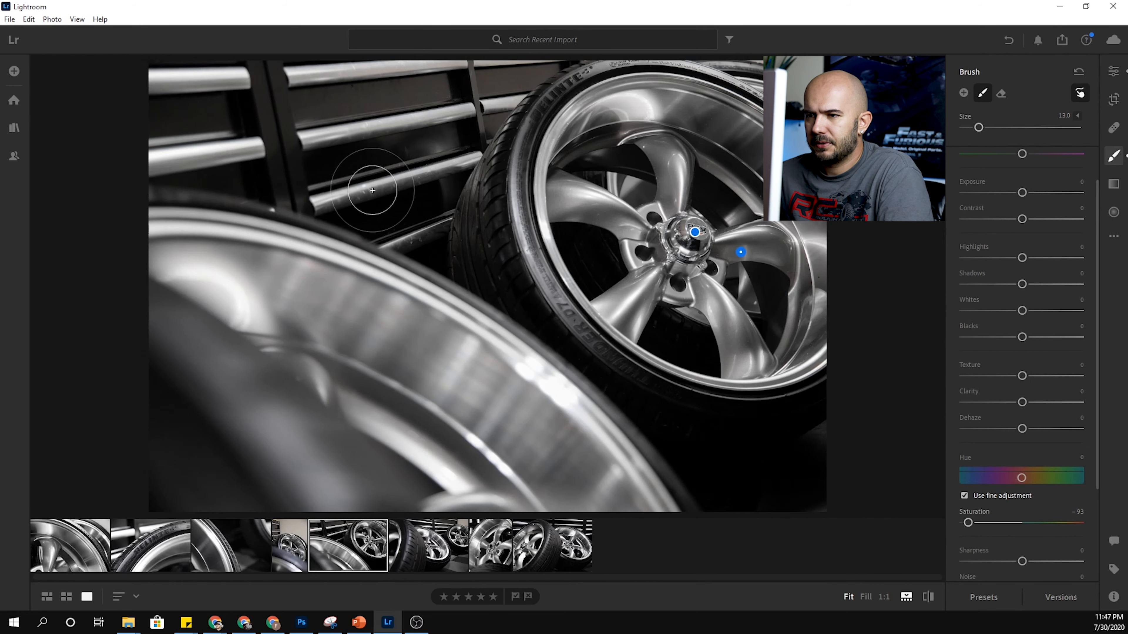
Step: Paint a new size 6 brush with Texture and Clarity at -100 along the background metal bars and raise its Dehaze
click(1113, 72)
click(1113, 156)
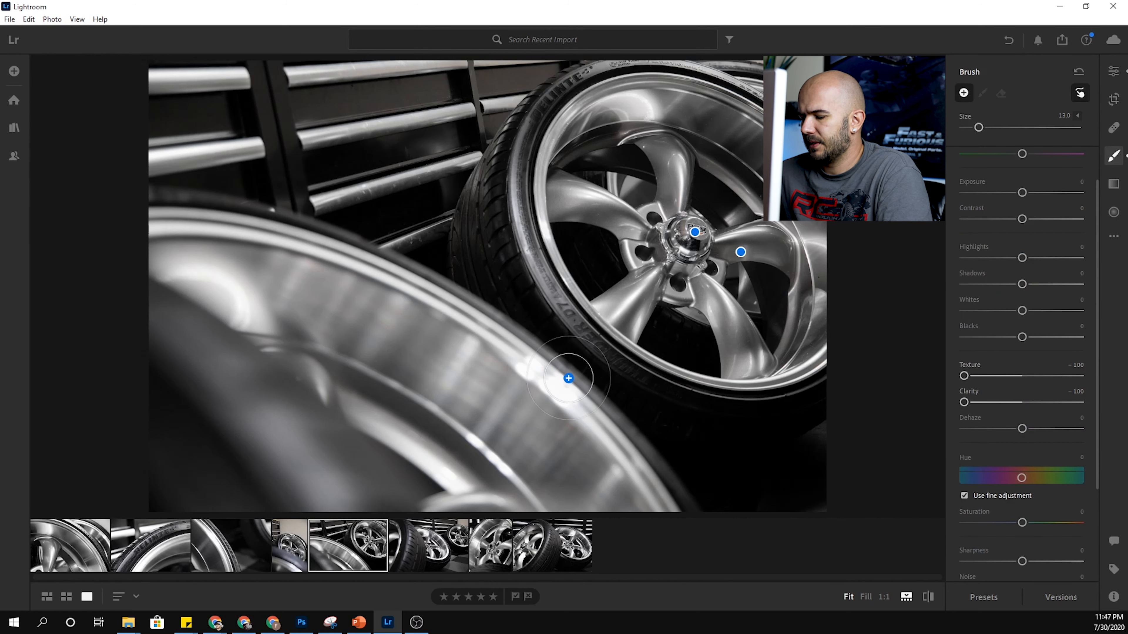
scroll(327, 219, down, 5)
scroll(331, 207, down, 1)
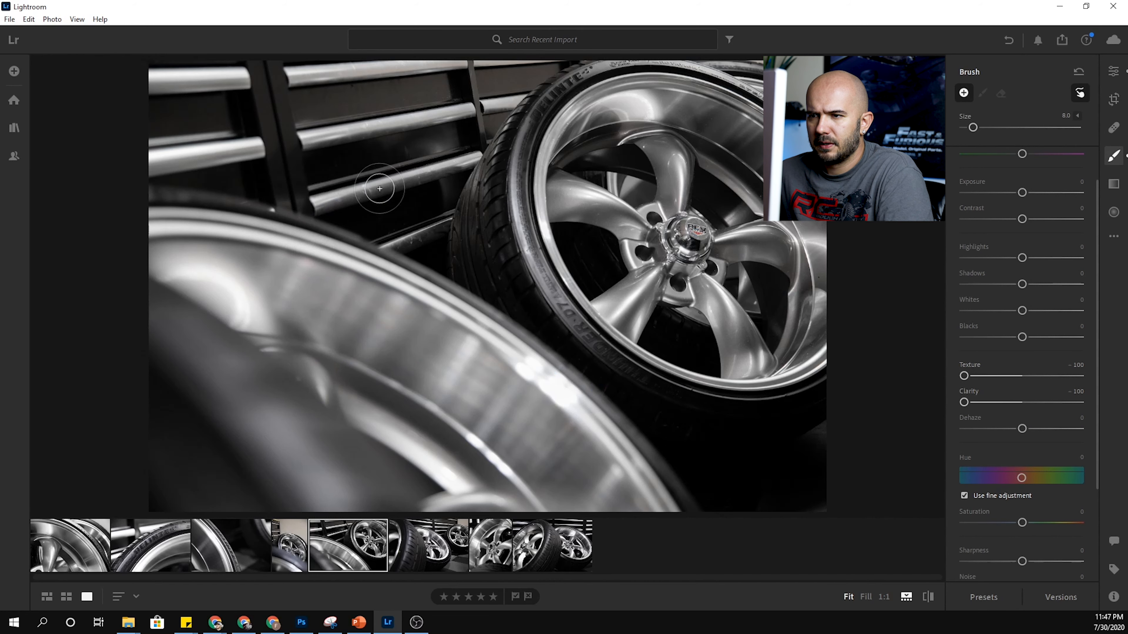
scroll(413, 181, down, 2)
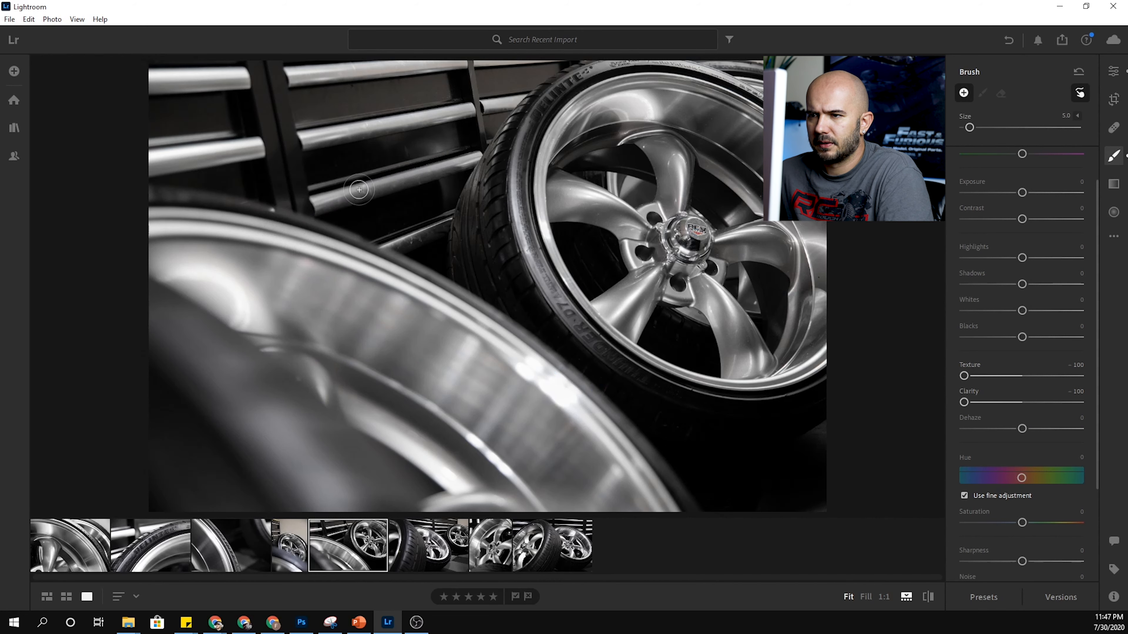
scroll(412, 180, up, 1)
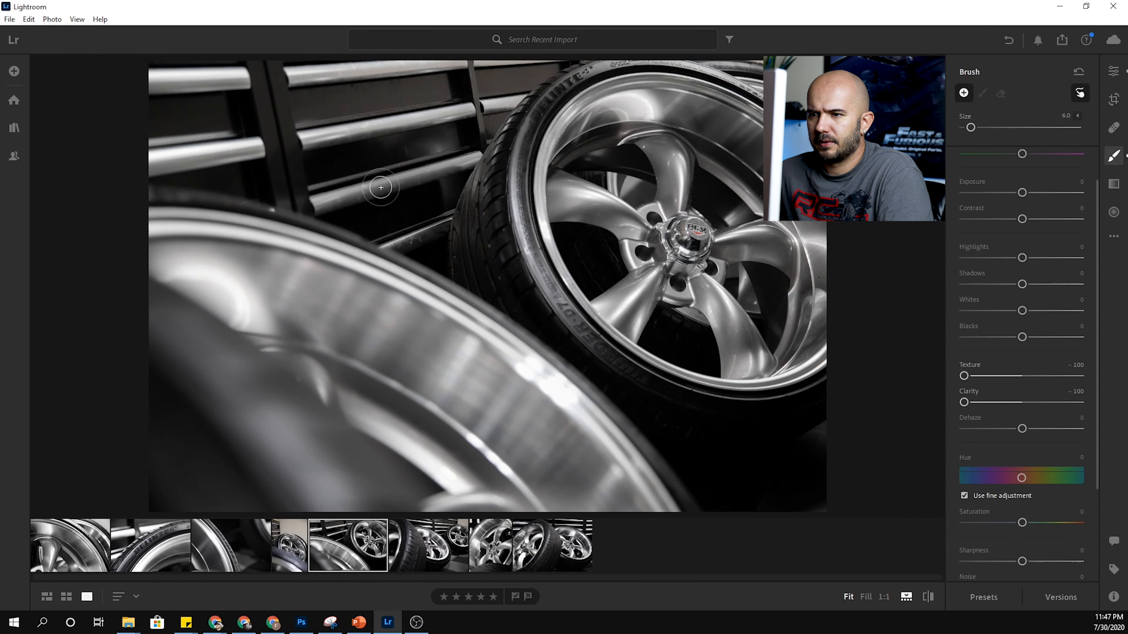
click(322, 205)
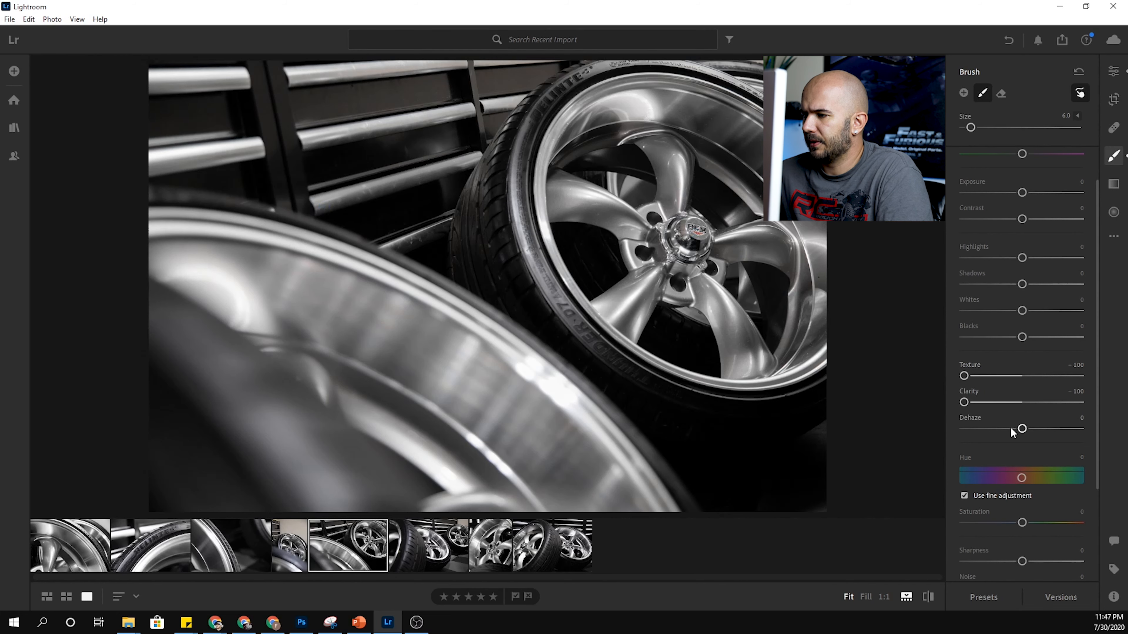
mouse_move(1018, 432)
mouse_down()
mouse_move(988, 436)
mouse_move(1052, 429)
mouse_up()
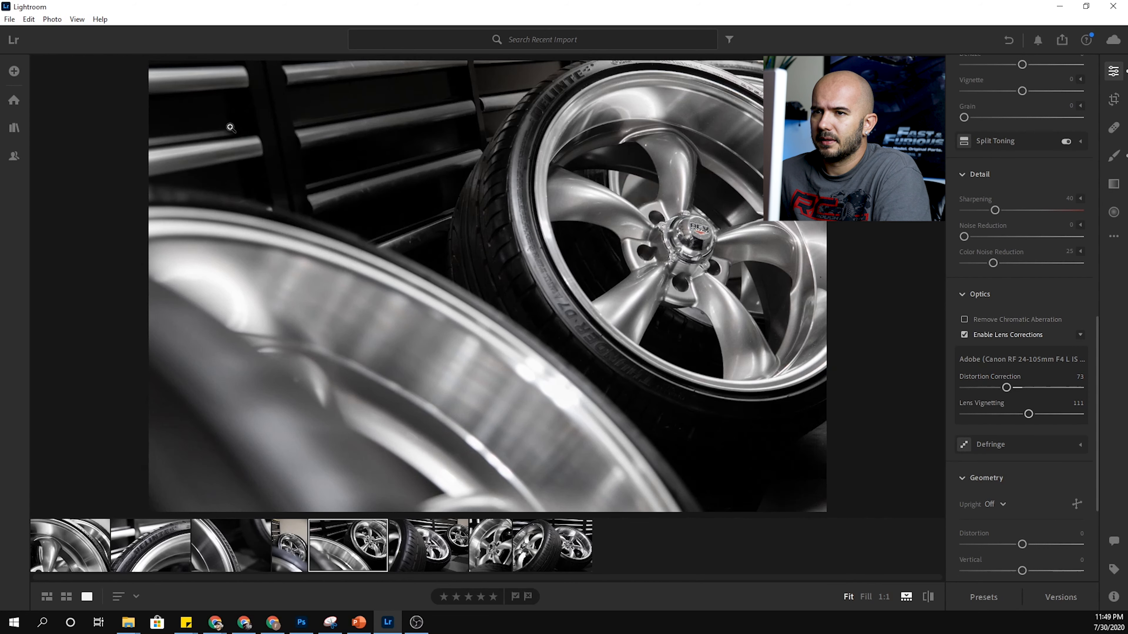
Step: Open the three-wheel photo with the checkered floor, apply the automatic settings, and set Shadows to +27 and Exposure to +0.66
click(440, 561)
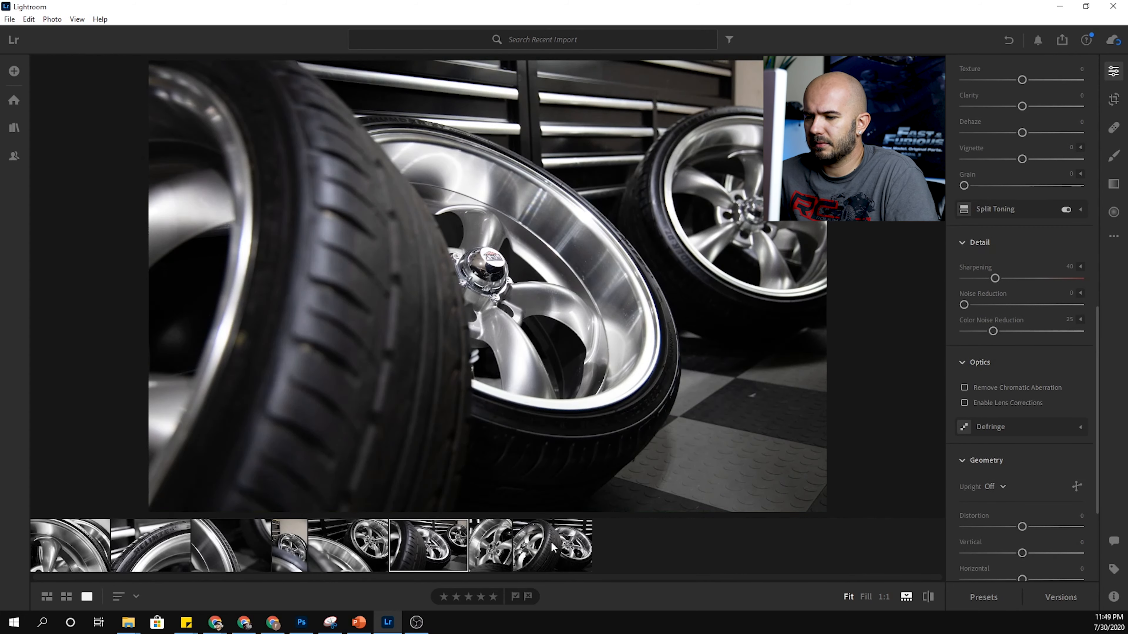
click(568, 540)
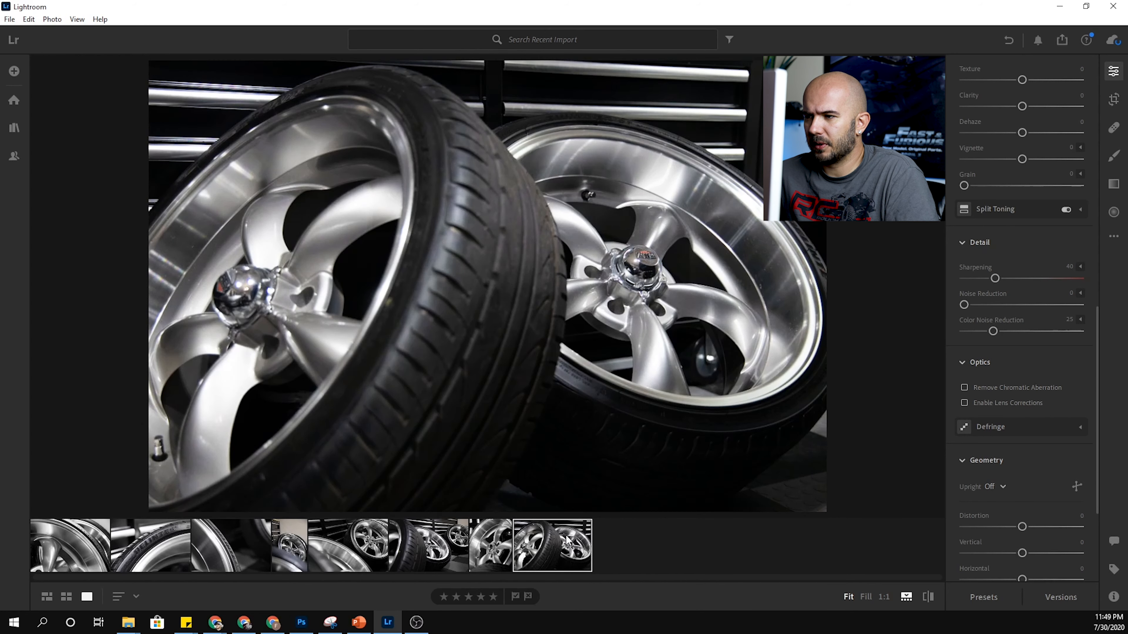
click(438, 531)
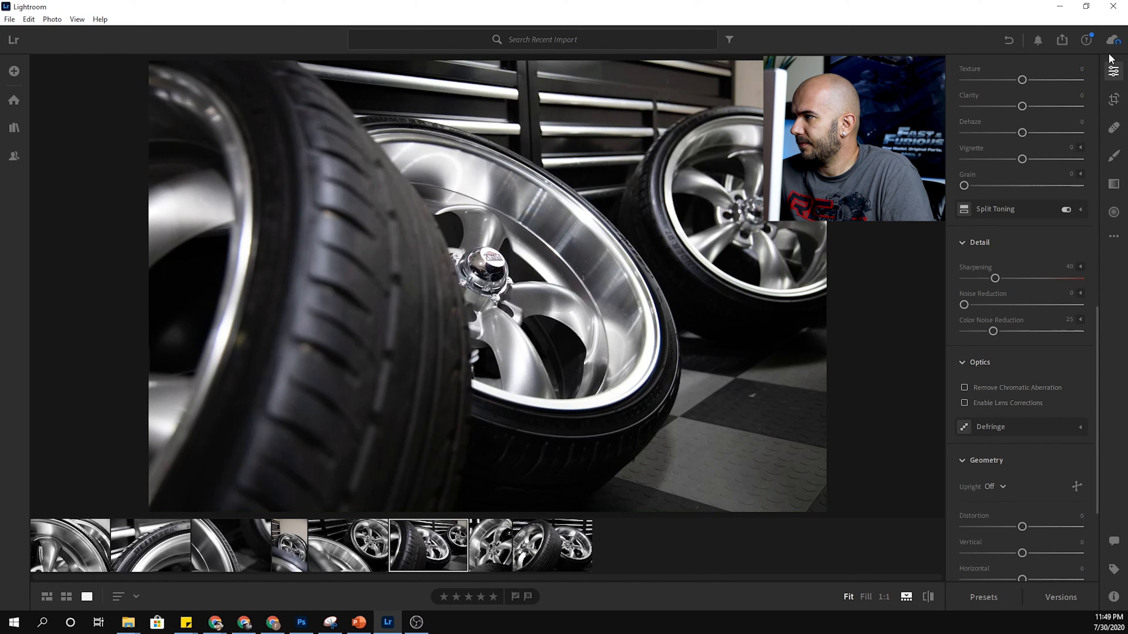
scroll(1064, 121, up, 10)
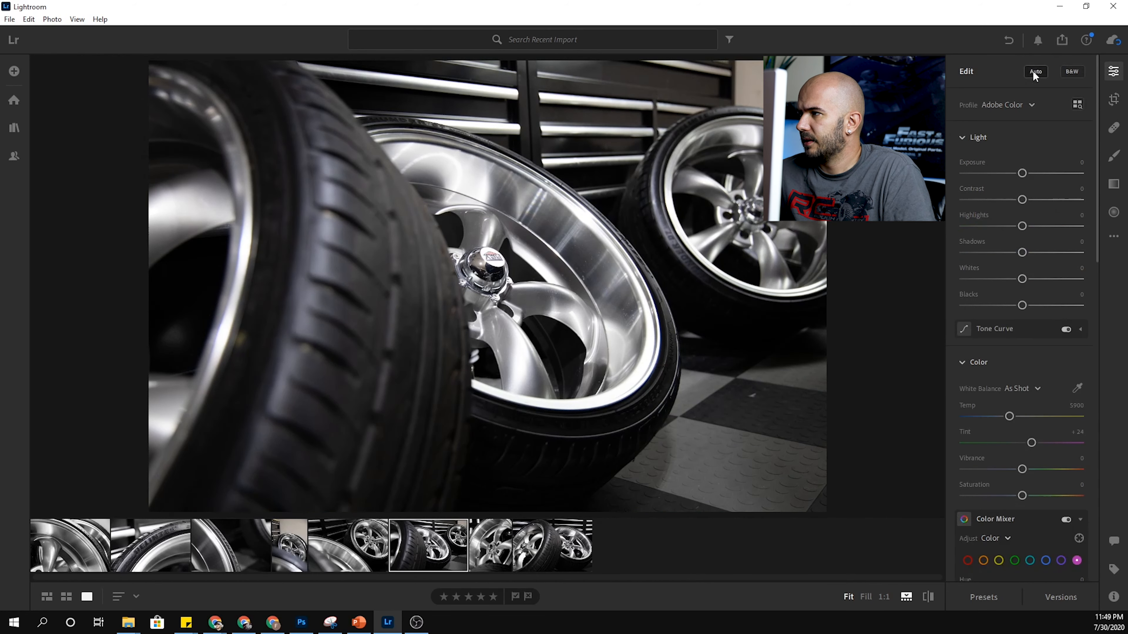
click(1034, 72)
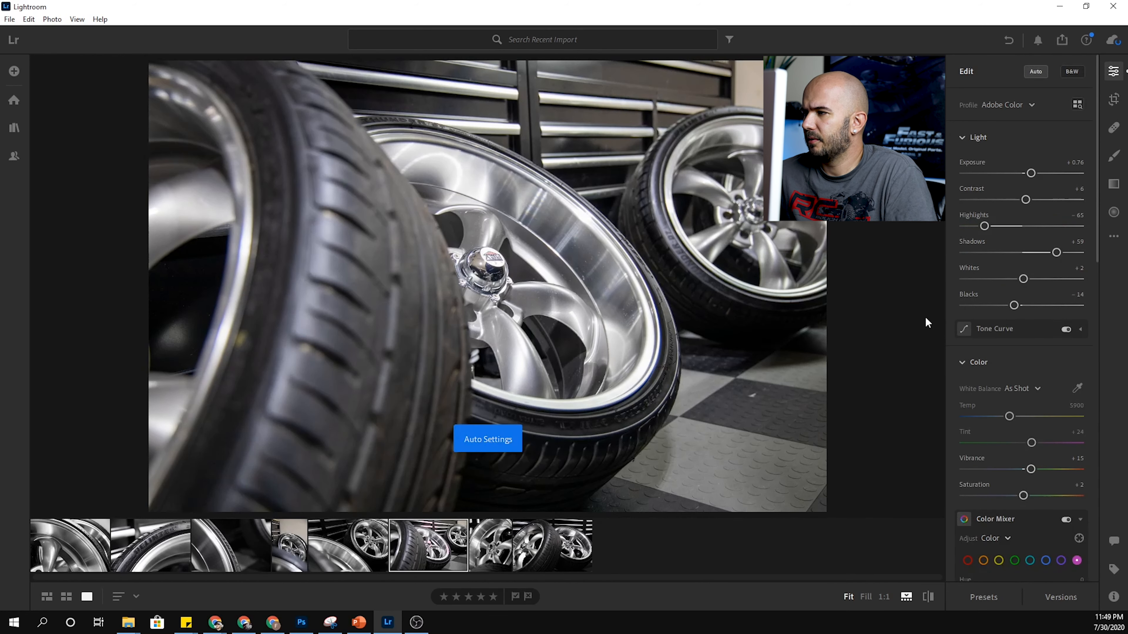
mouse_move(1056, 252)
mouse_down()
mouse_move(1023, 253)
mouse_move(1038, 253)
mouse_up()
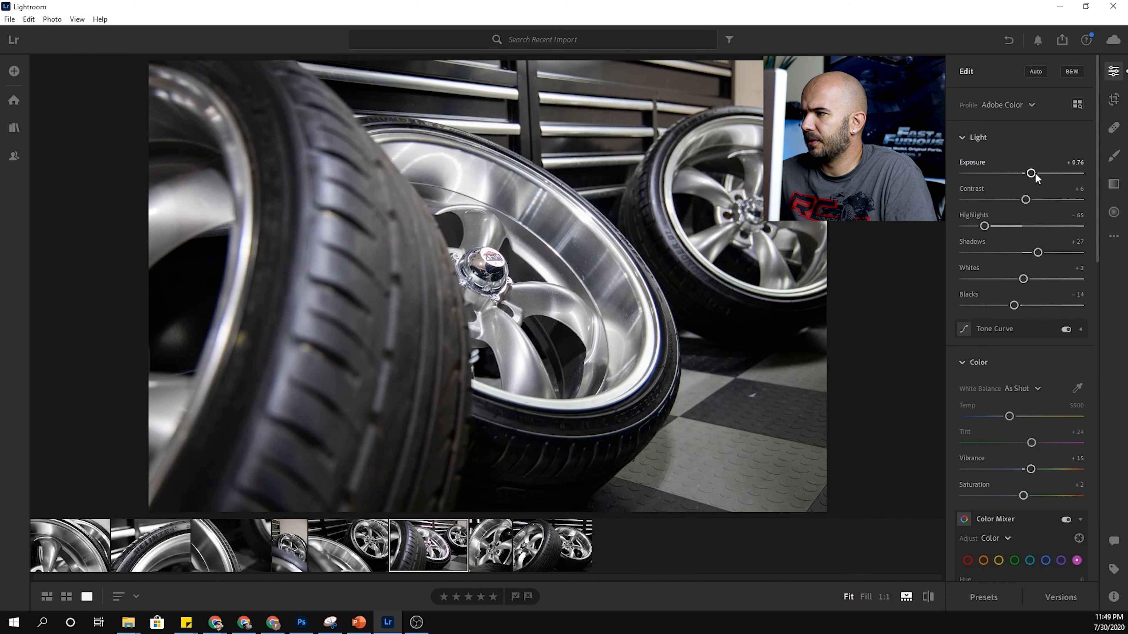
drag(1031, 174, 1030, 172)
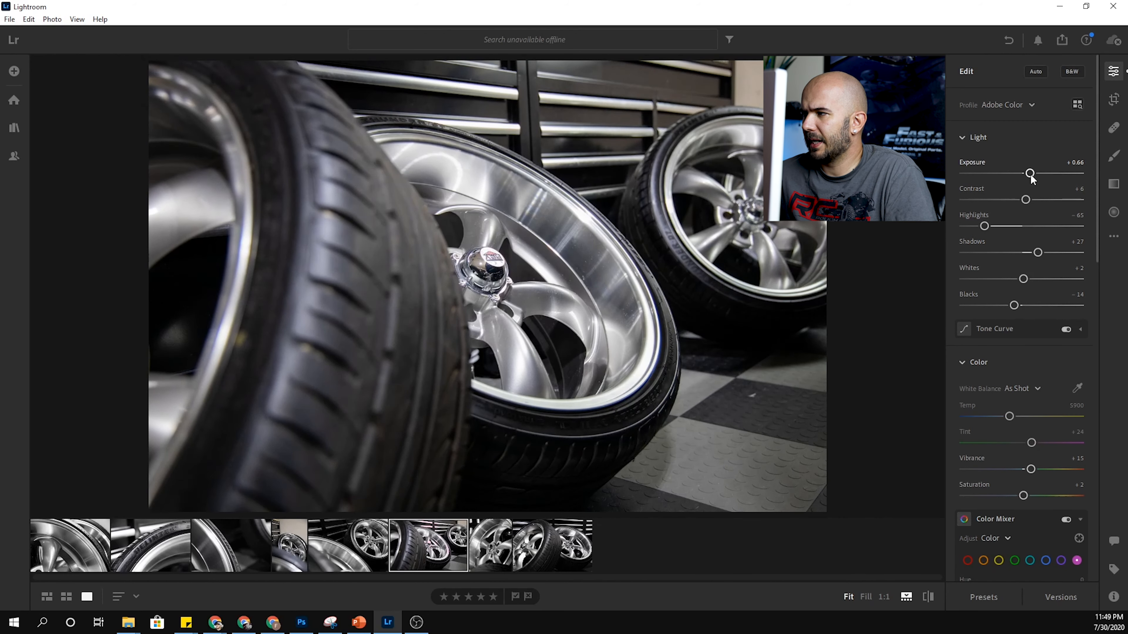
Step: Set the orange saturation to -100 in the three-wheel photo's Color Mixer
scroll(1007, 406, down, 7)
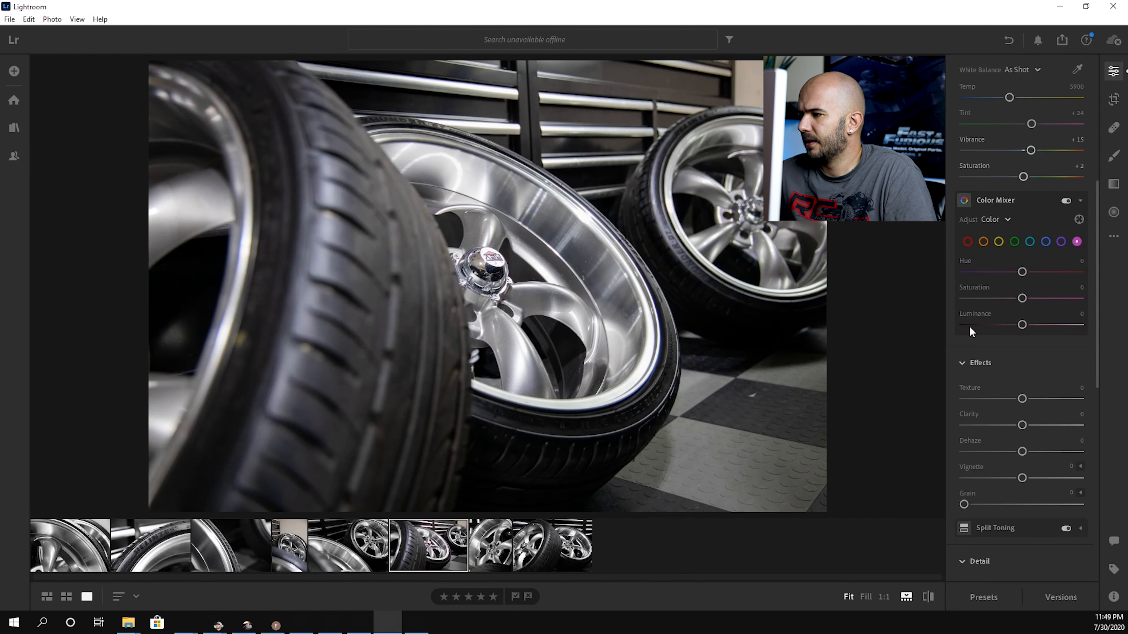
click(983, 241)
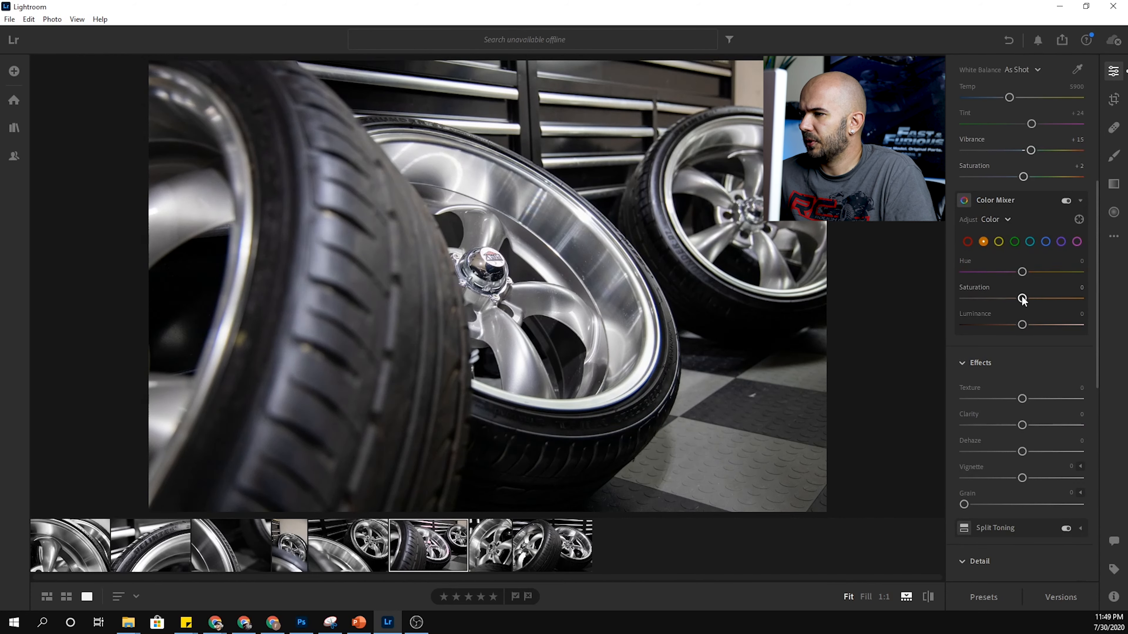
double_click(963, 299)
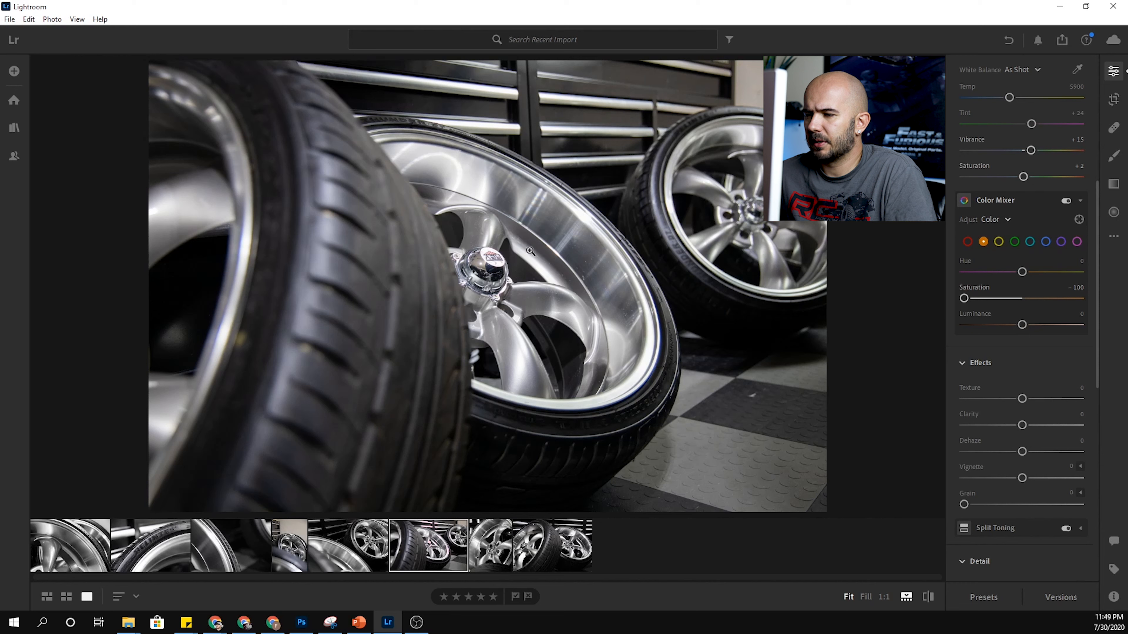
Step: Set the Color Mixer saturation to -100 for yellow and magenta, -26 for blue and -61 for purple in the three-wheel photo
click(999, 241)
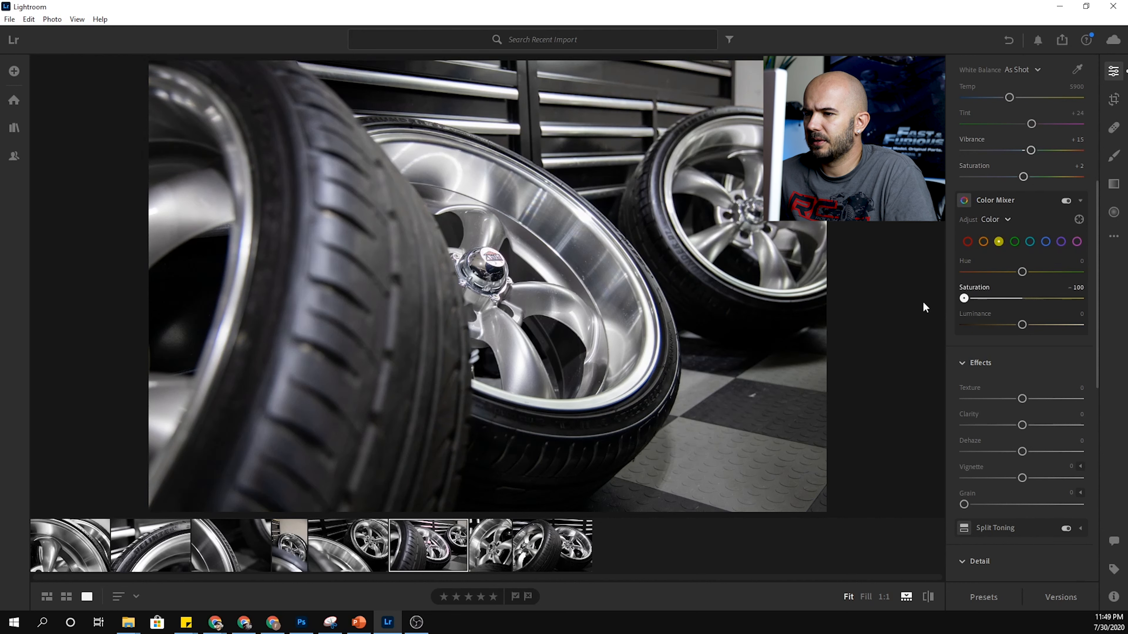
click(967, 242)
drag(1022, 298, 890, 298)
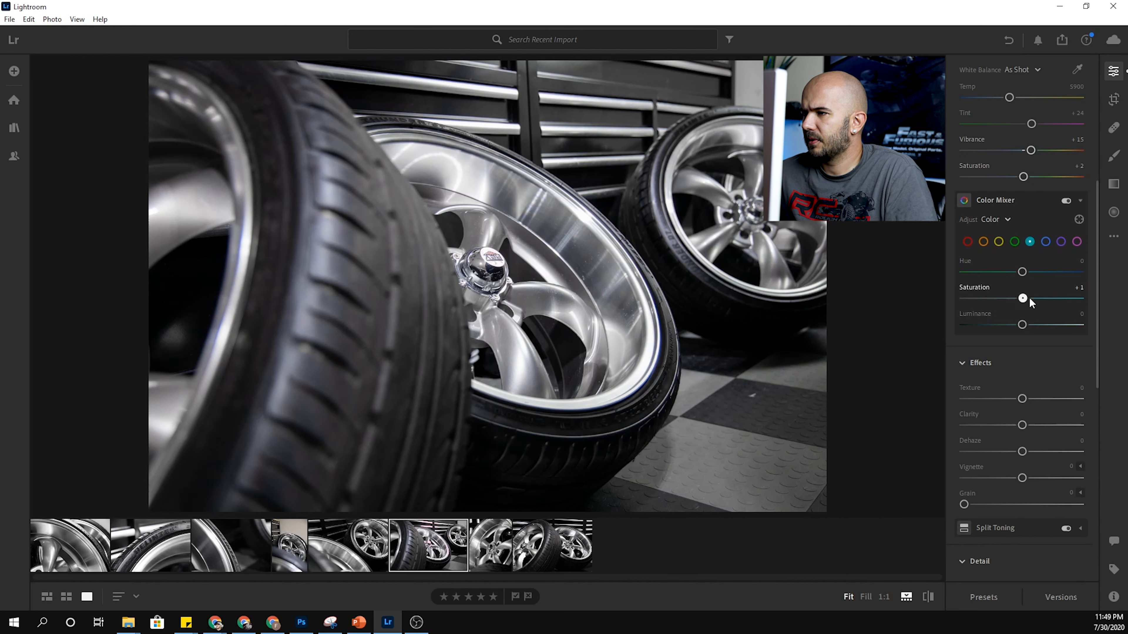
click(1043, 240)
mouse_move(1000, 299)
mouse_down()
mouse_move(1045, 298)
mouse_move(1013, 298)
mouse_up()
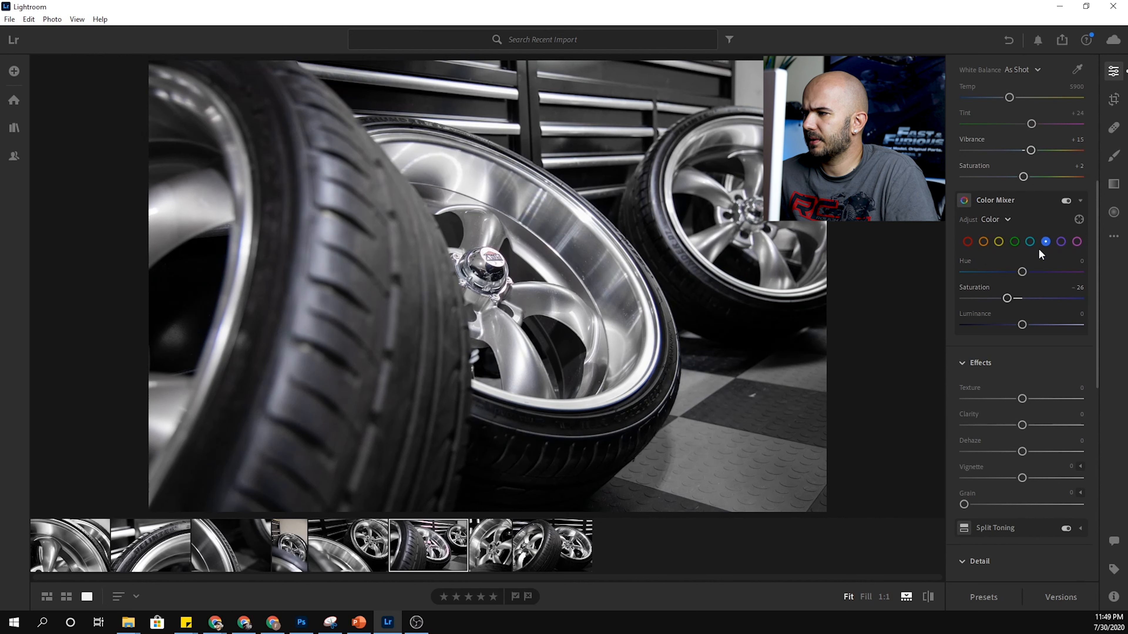
drag(1063, 307, 1033, 321)
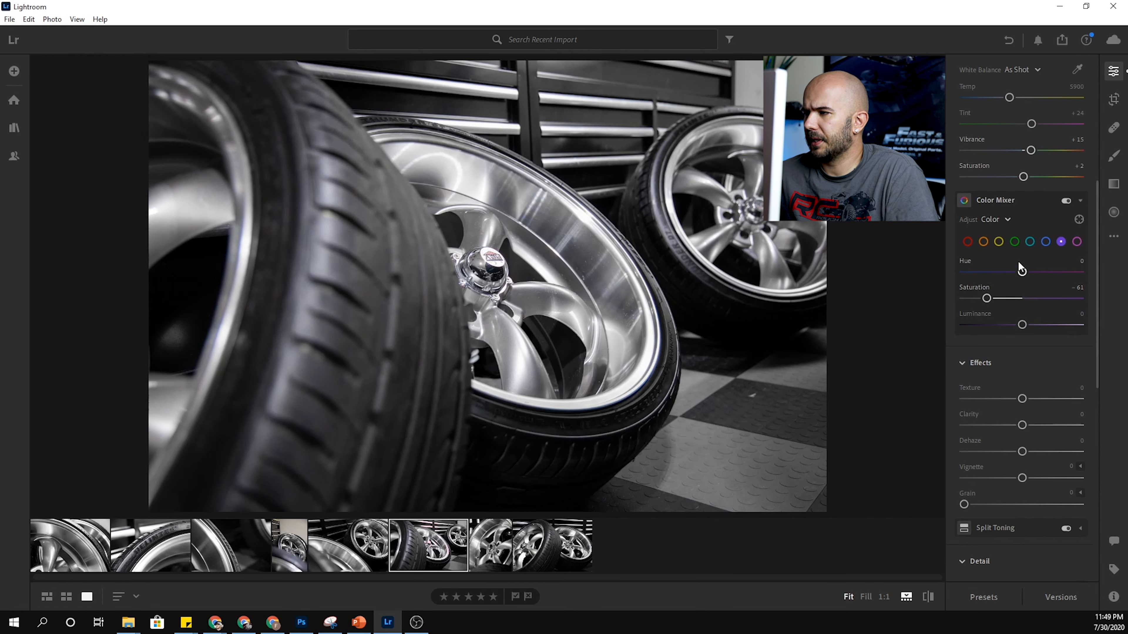
drag(1027, 299, 898, 298)
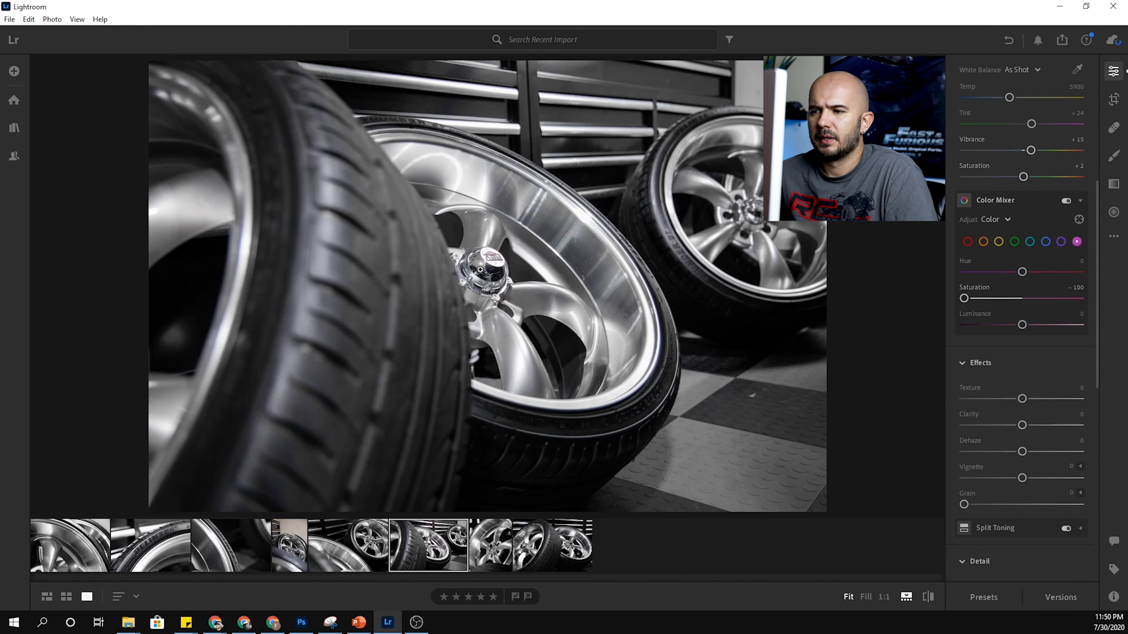
Step: Paint a size 8 brush with Saturation +100 over the red logo on the middle wheel's center cap
click(480, 270)
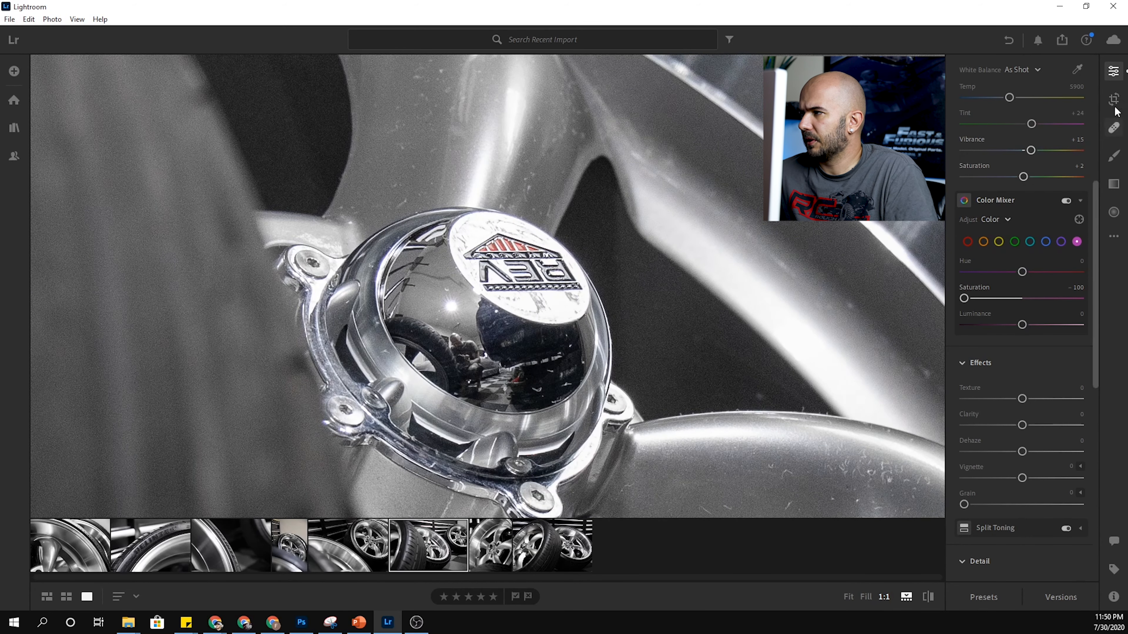
click(1114, 156)
scroll(507, 271, down, 11)
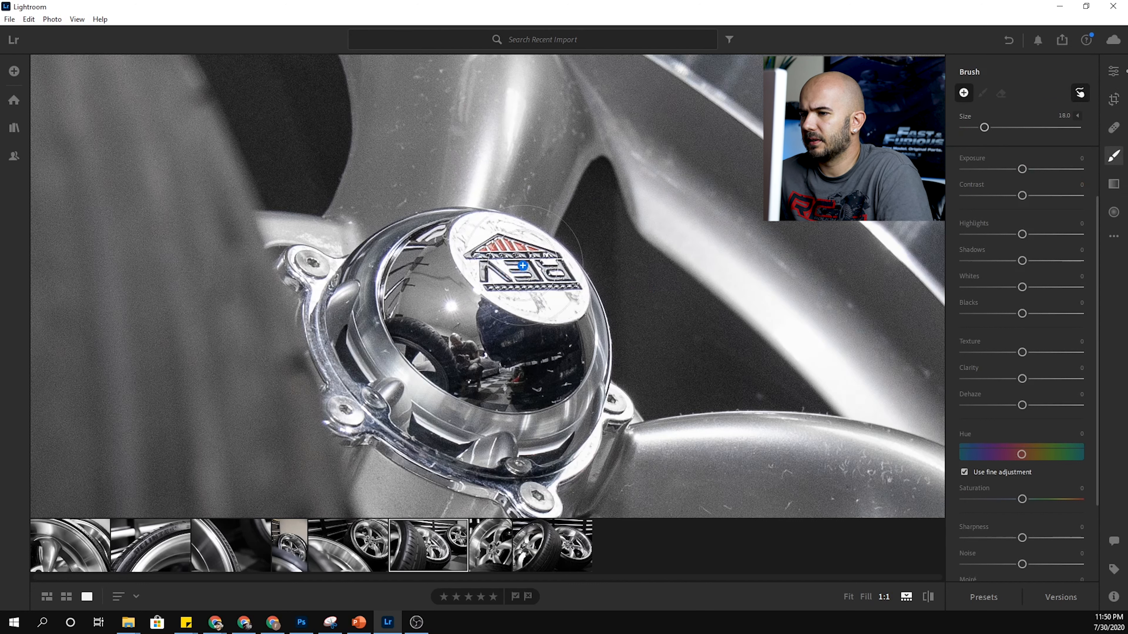
drag(1022, 499, 1098, 504)
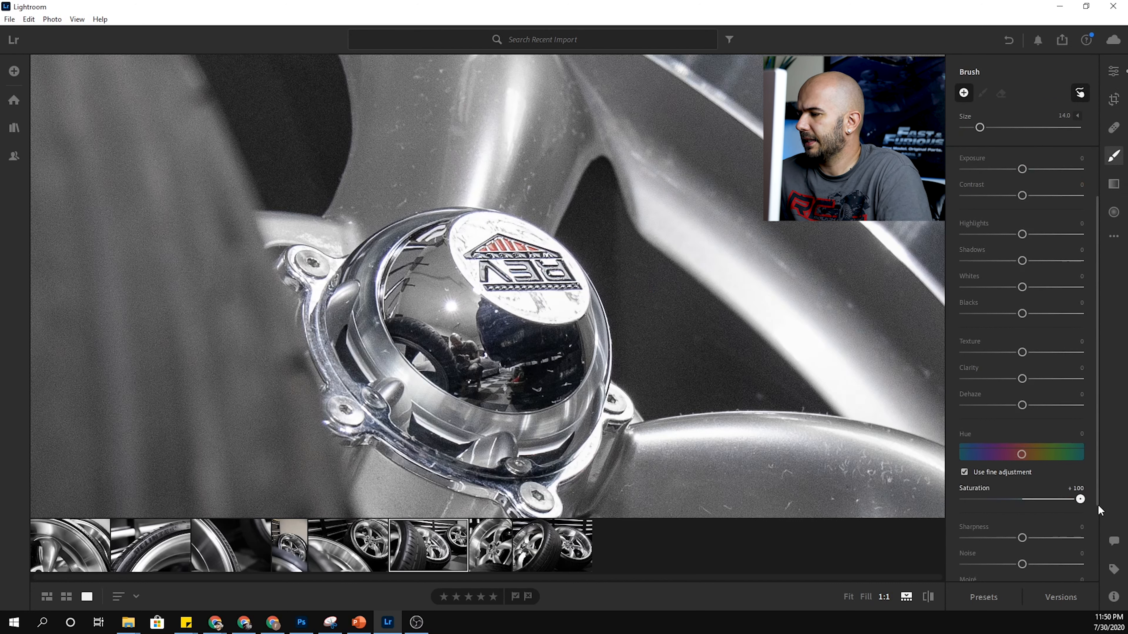
scroll(515, 249, down, 6)
click(517, 249)
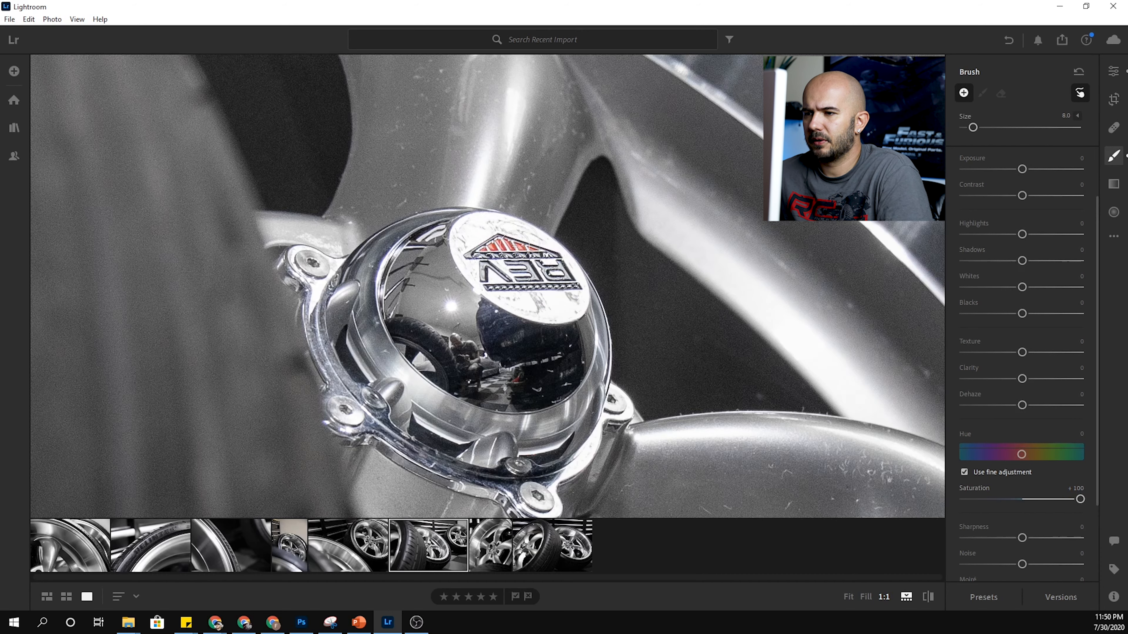
key(z)
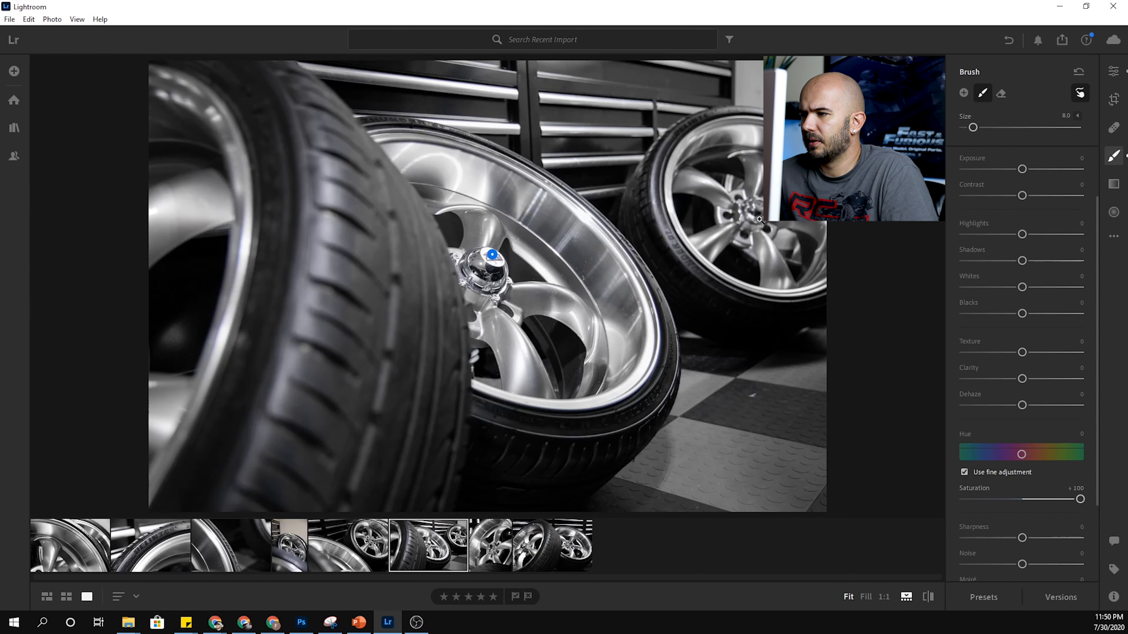
key(z)
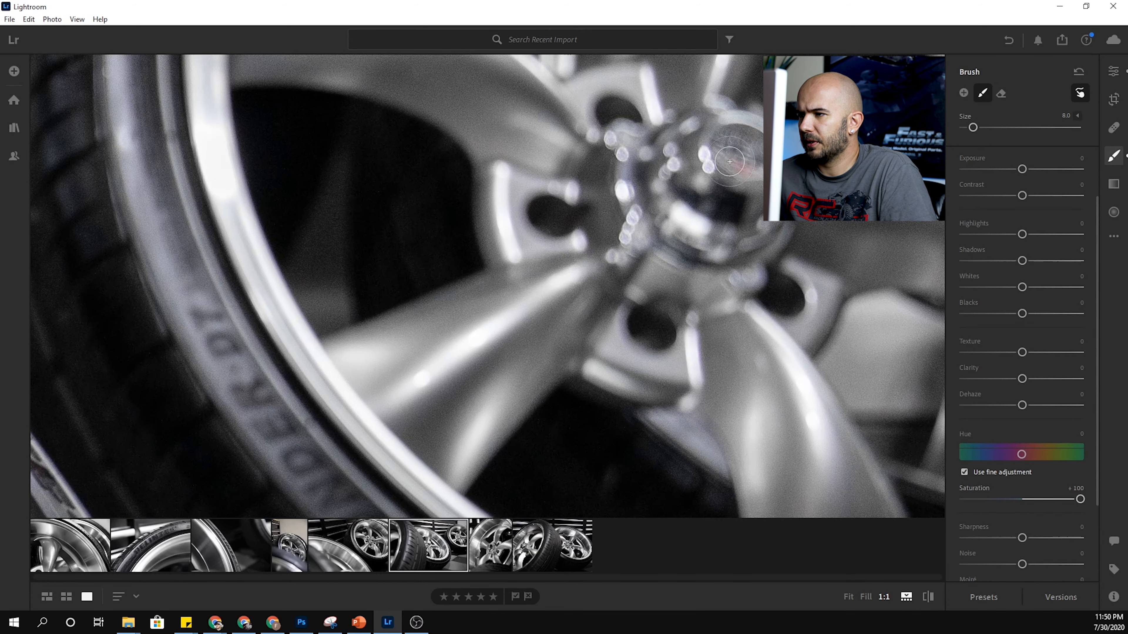
key(z)
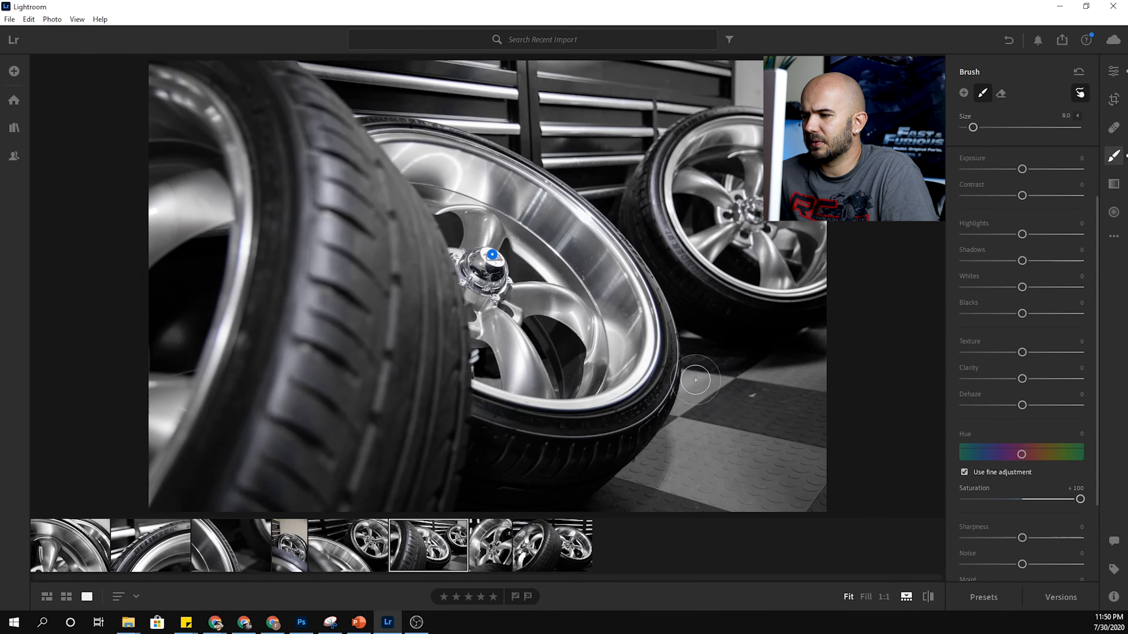
Step: Heal the light spot on the dark checkered floor tile with a size 75 Healing Brush
click(1112, 73)
click(1113, 131)
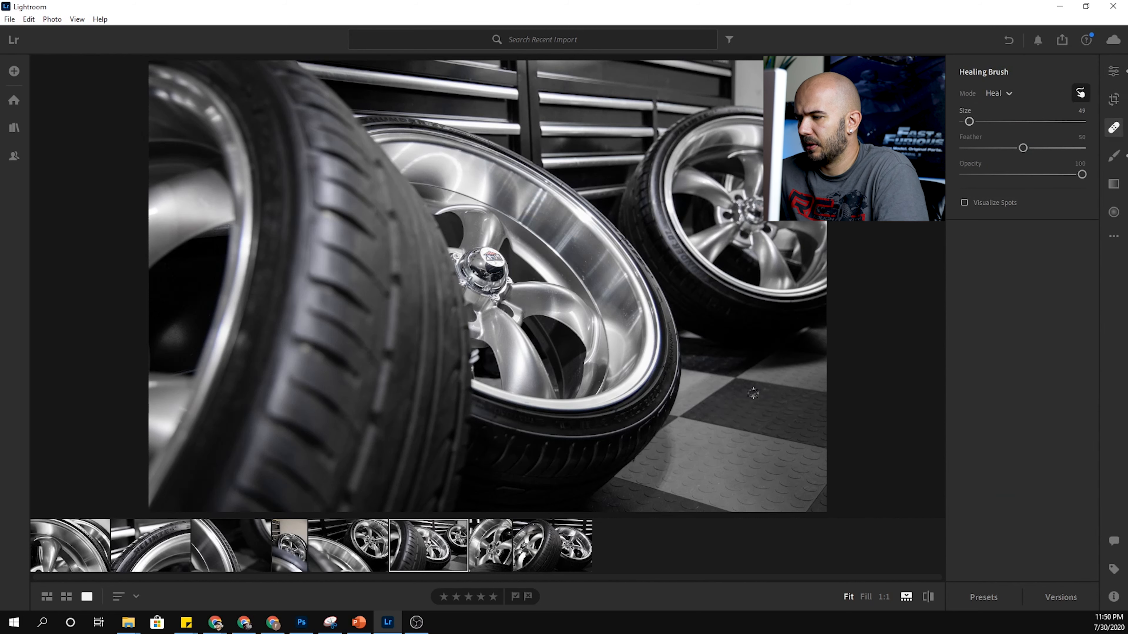
scroll(751, 395, up, 3)
click(748, 396)
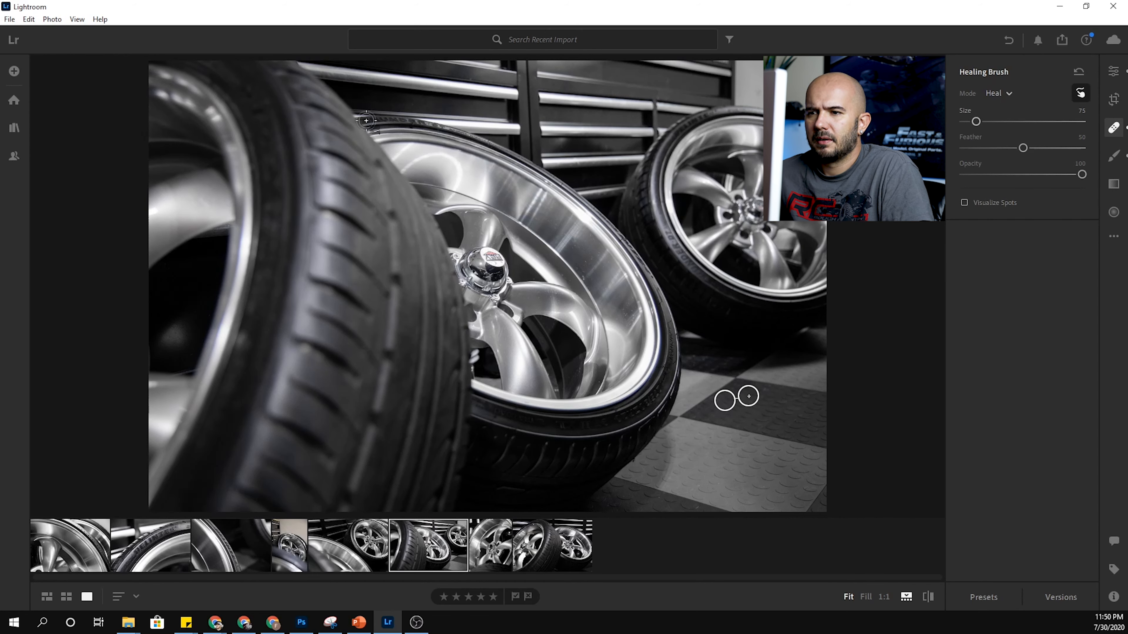
Step: Paint a new size 20 brush with Exposure -3.40 down the foreground tire's tread, undoing the first stroke and repainting it
click(1114, 157)
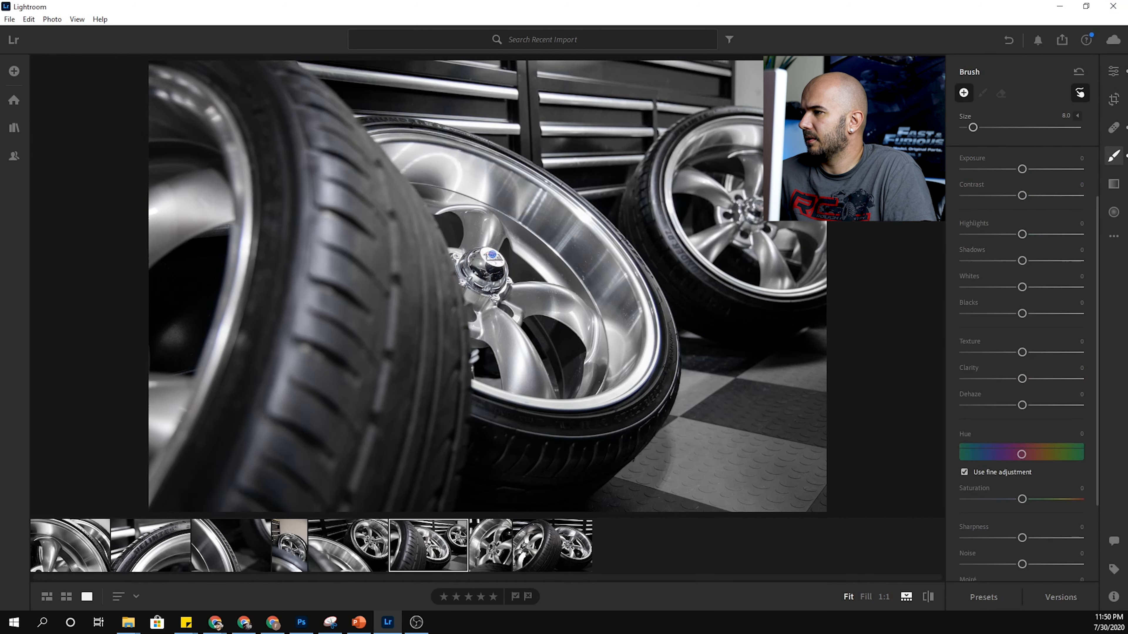
drag(1022, 170, 972, 169)
scroll(315, 109, up, 6)
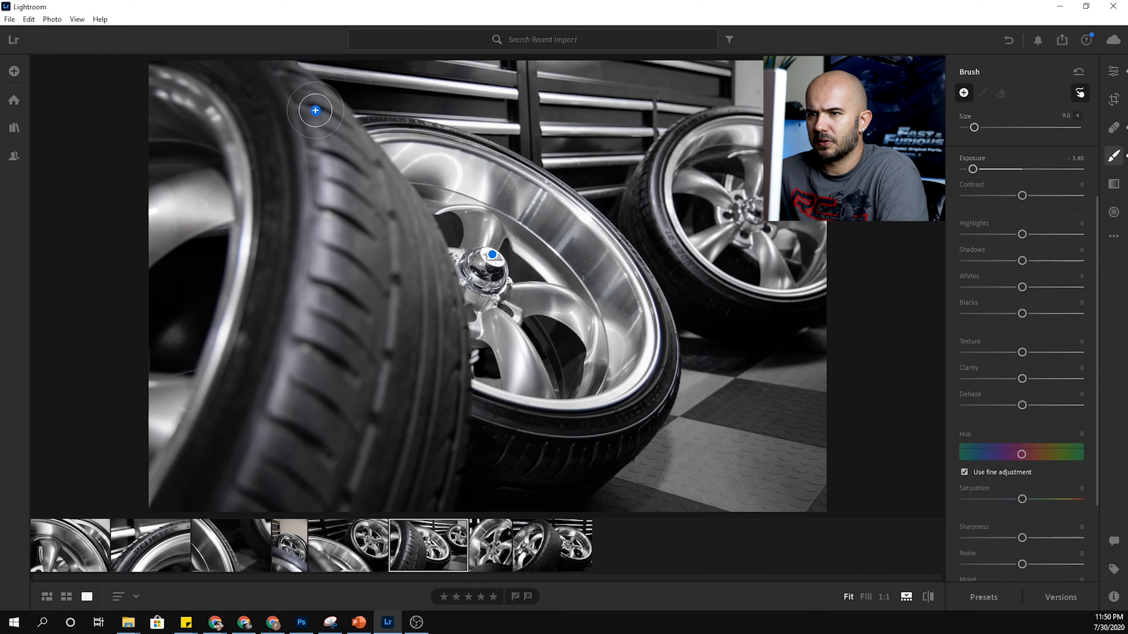
mouse_move(313, 107)
mouse_down()
mouse_move(353, 320)
mouse_move(302, 497)
mouse_move(404, 191)
mouse_move(431, 318)
mouse_move(377, 478)
mouse_move(377, 466)
mouse_up()
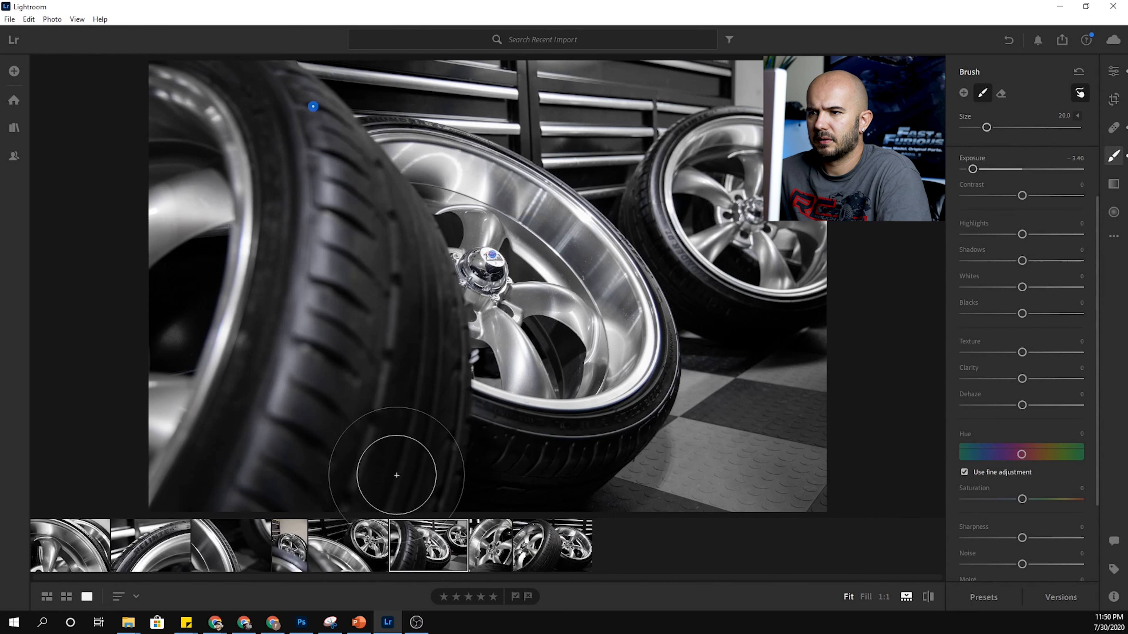
key(ctrl+z)
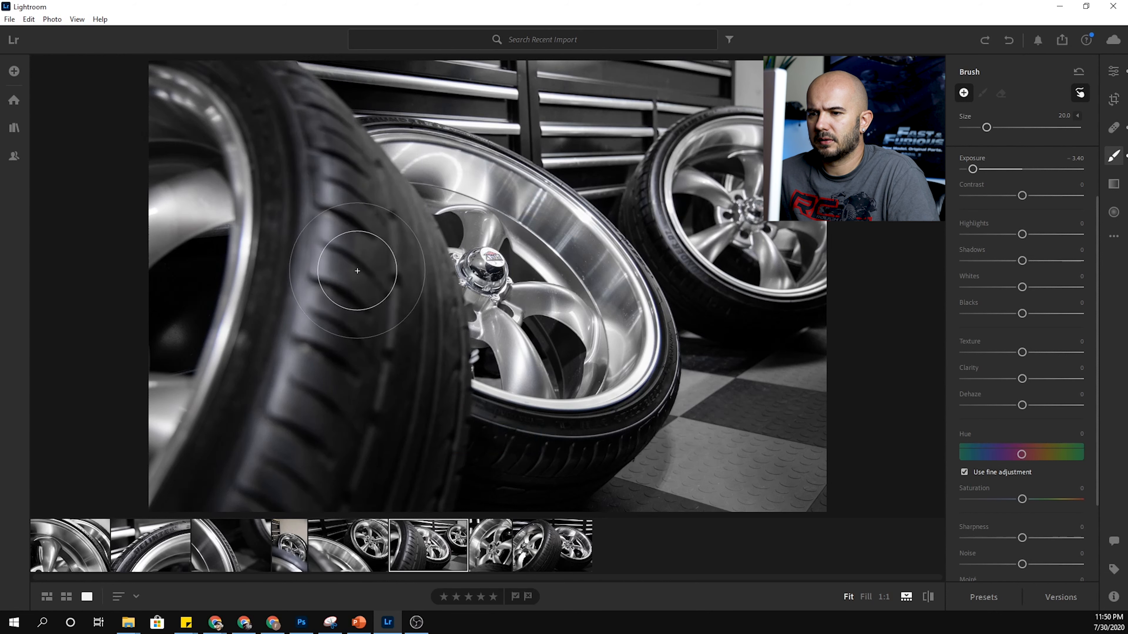
mouse_move(373, 217)
mouse_down()
mouse_move(423, 395)
mouse_move(462, 466)
mouse_up()
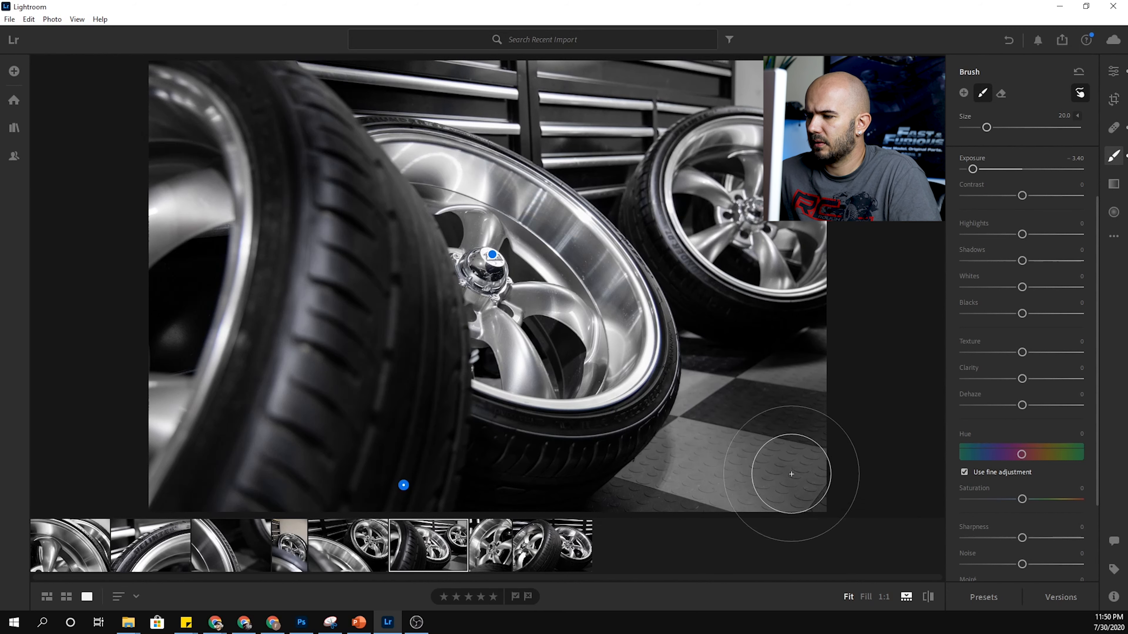
Step: Undo the last darkening stroke and paint across the checkered floor with the Exposure -3.40 brush at size 16
key(ctrl+z)
scroll(817, 425, down, 4)
mouse_move(816, 421)
mouse_down()
mouse_move(783, 411)
mouse_move(710, 438)
mouse_up()
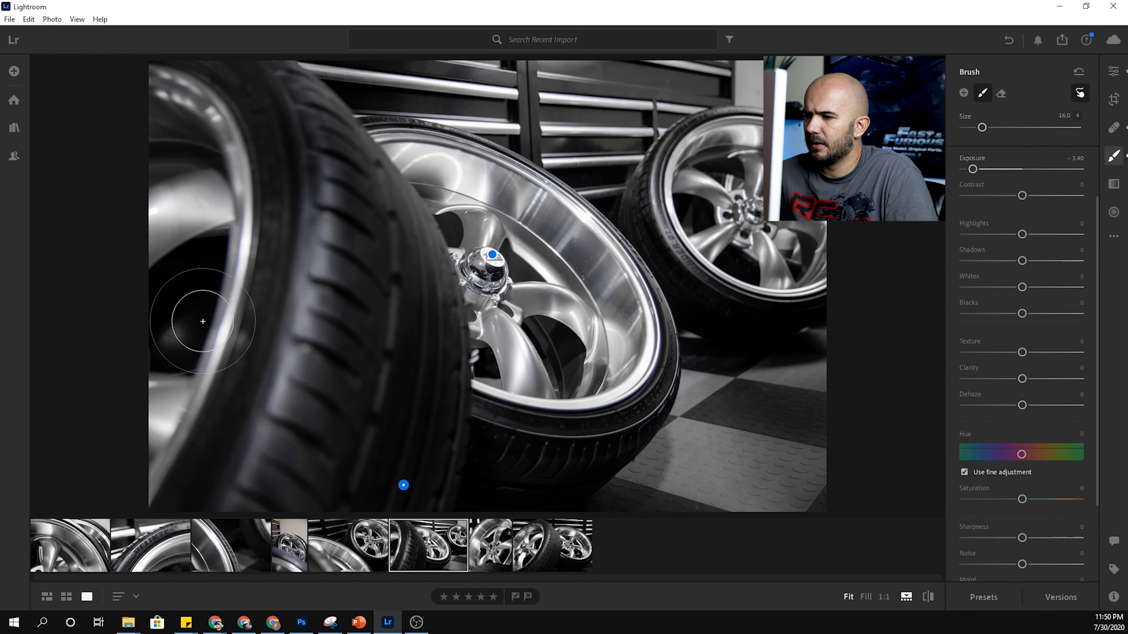
Step: Heal the dust marks on the middle wheel's inner rim with a size 34 Healing Brush and reposition the sample source
click(591, 307)
click(591, 308)
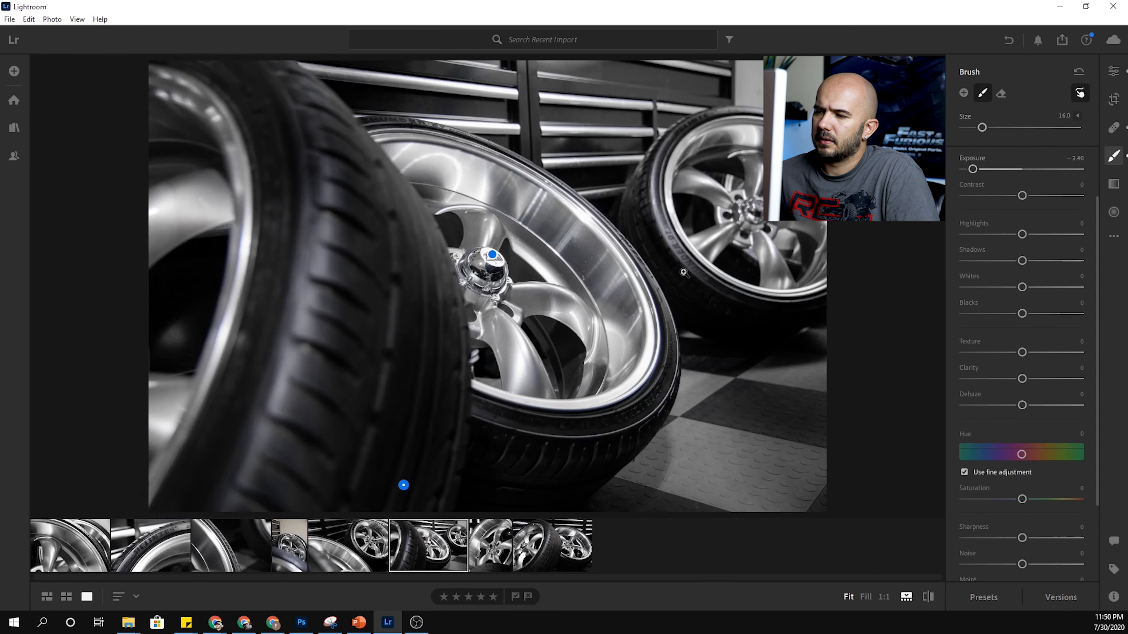
click(584, 279)
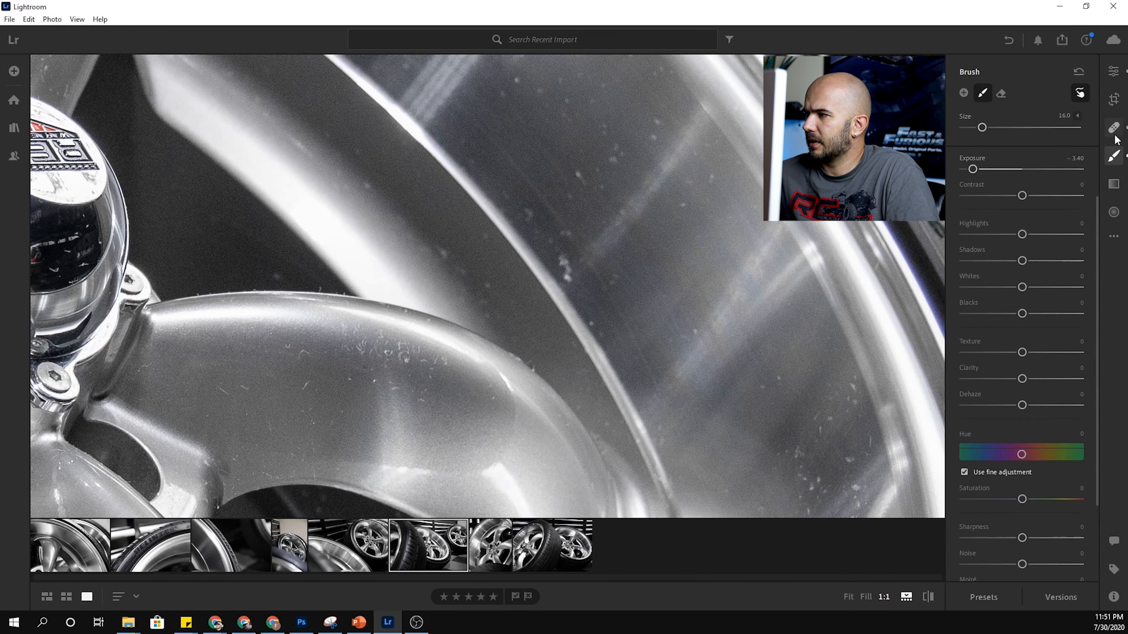
key(h)
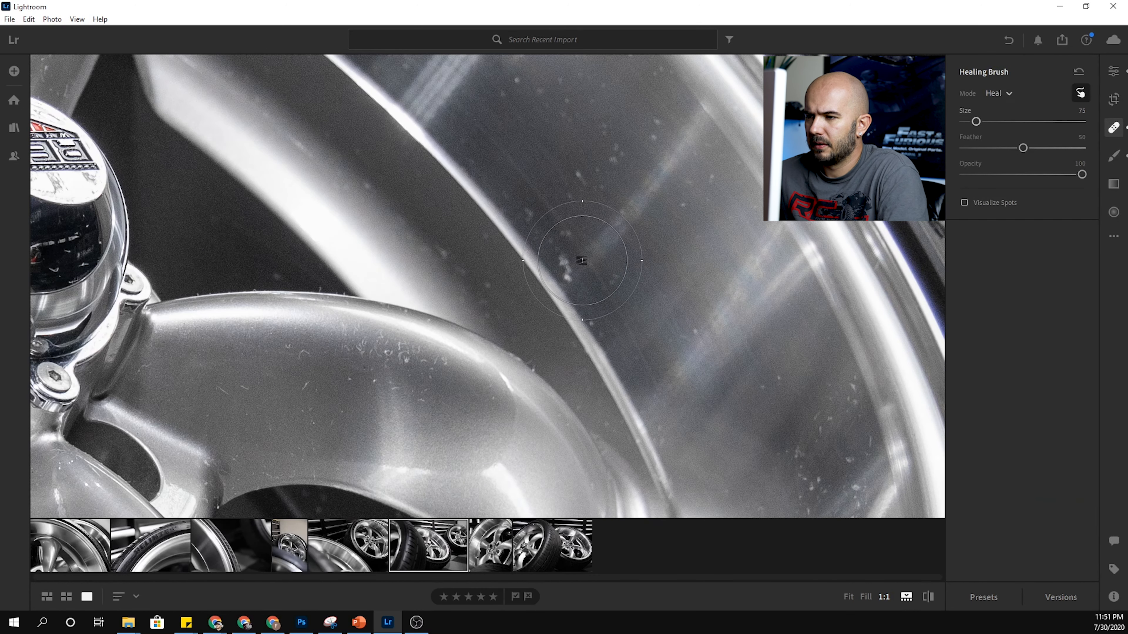
key(bracketleft)
key(bracketleft)
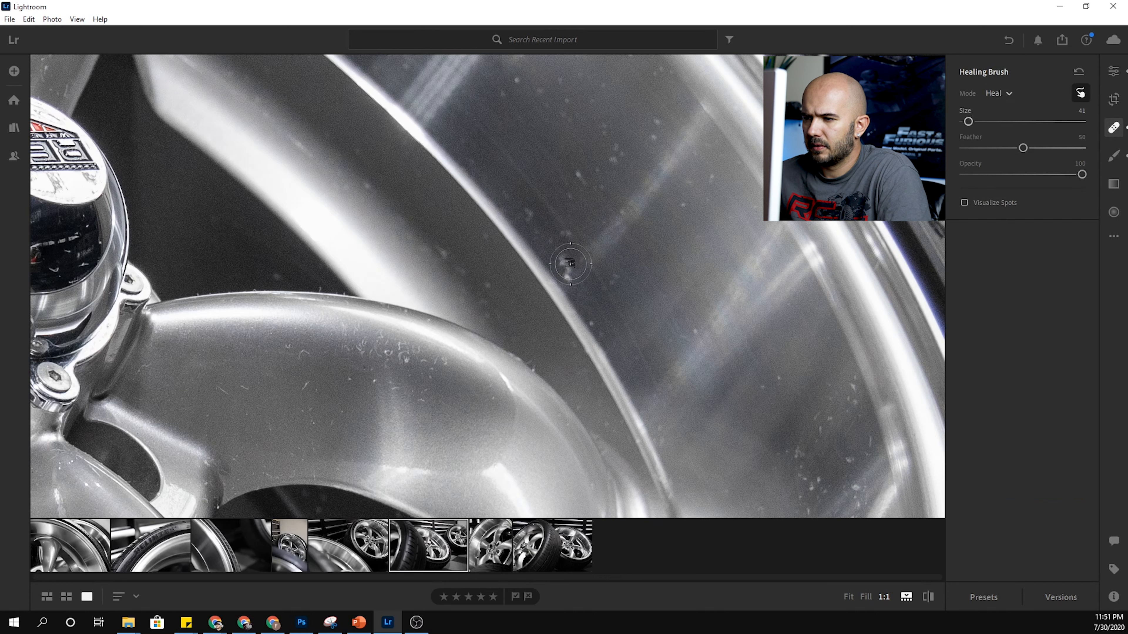
key(bracketleft)
click(562, 257)
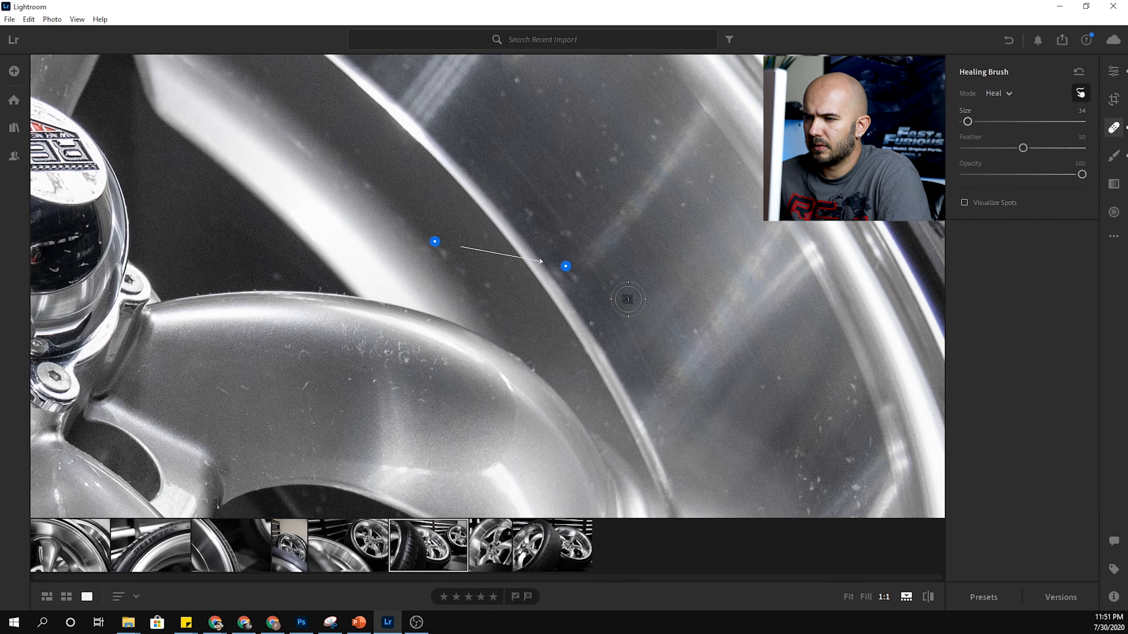
drag(427, 239, 416, 217)
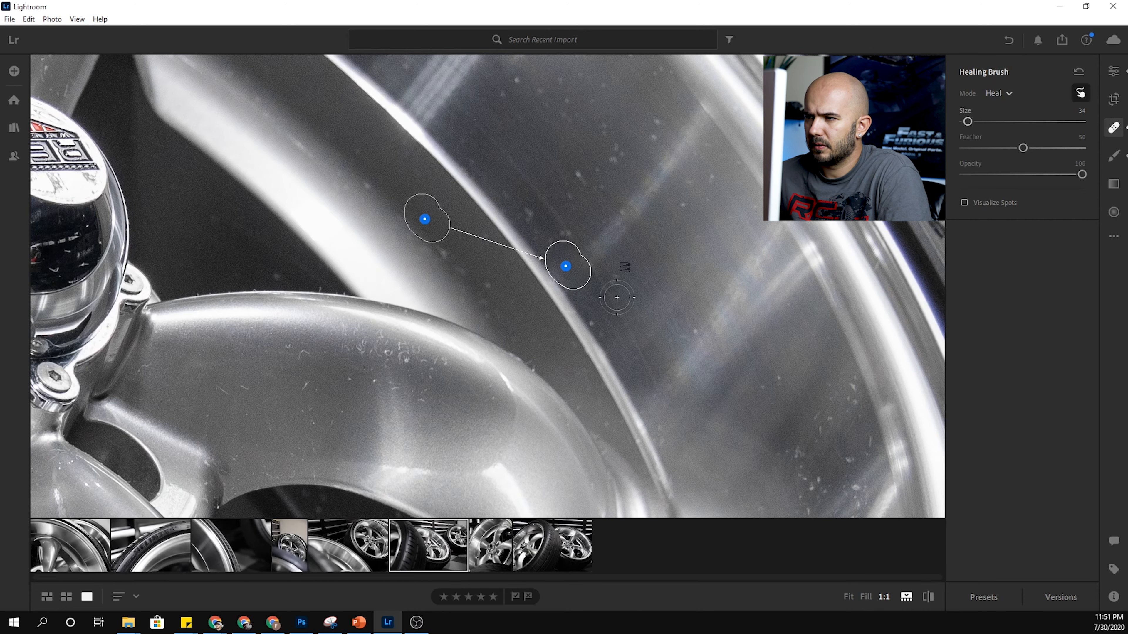
key(z)
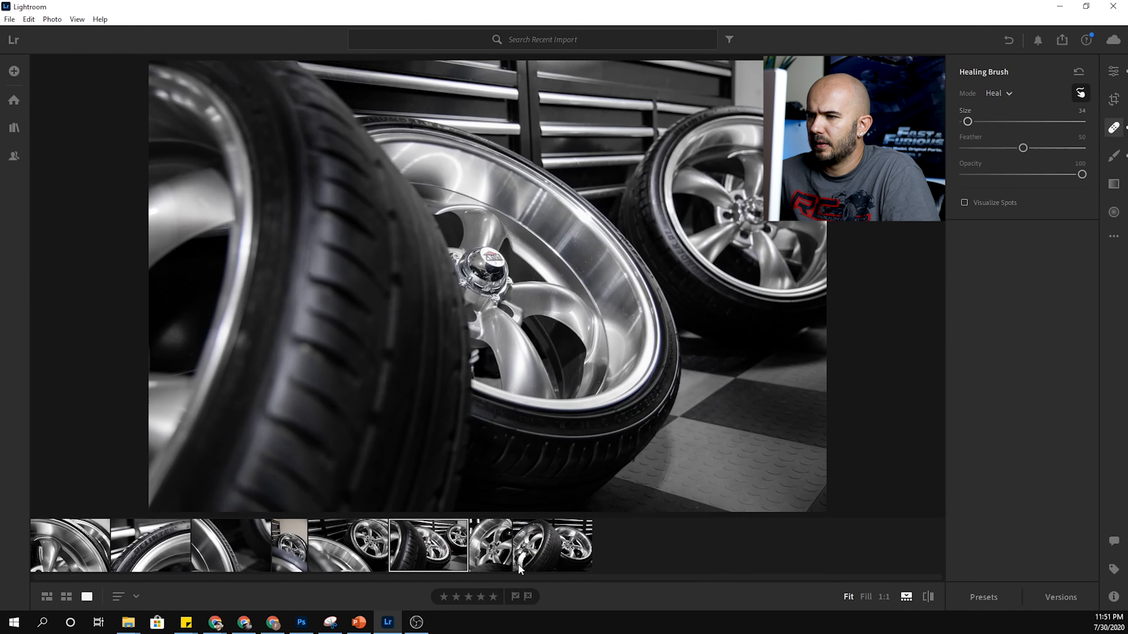
Step: Open the last photo with two wheels, apply the automatic settings, and set Exposure to +0.51 and Shadows to +2
click(554, 548)
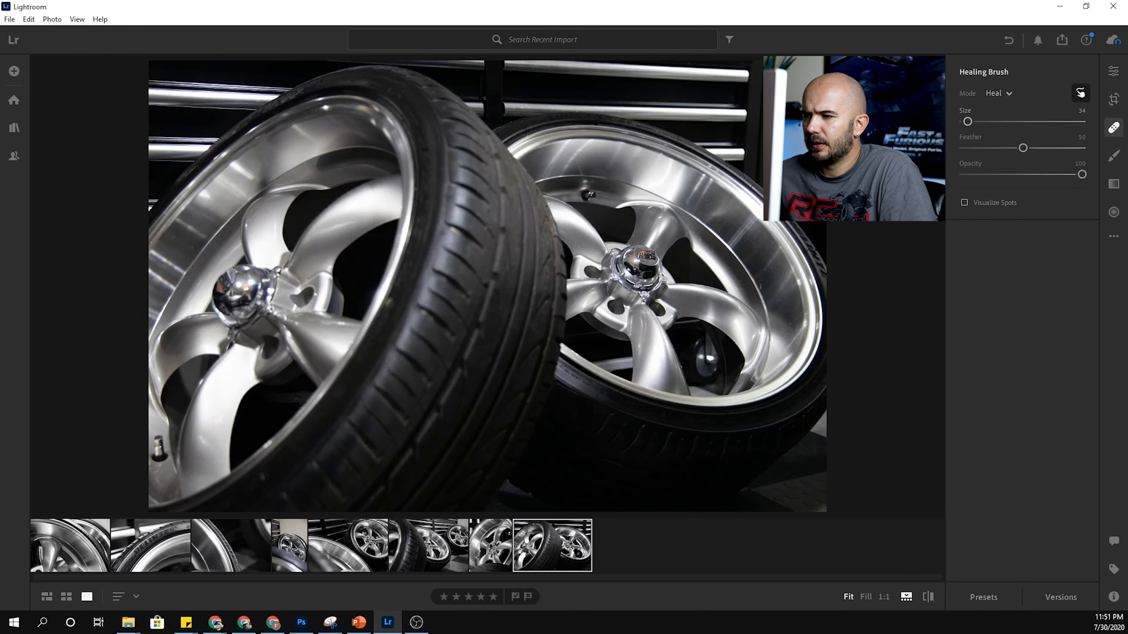
key(z)
key(z)
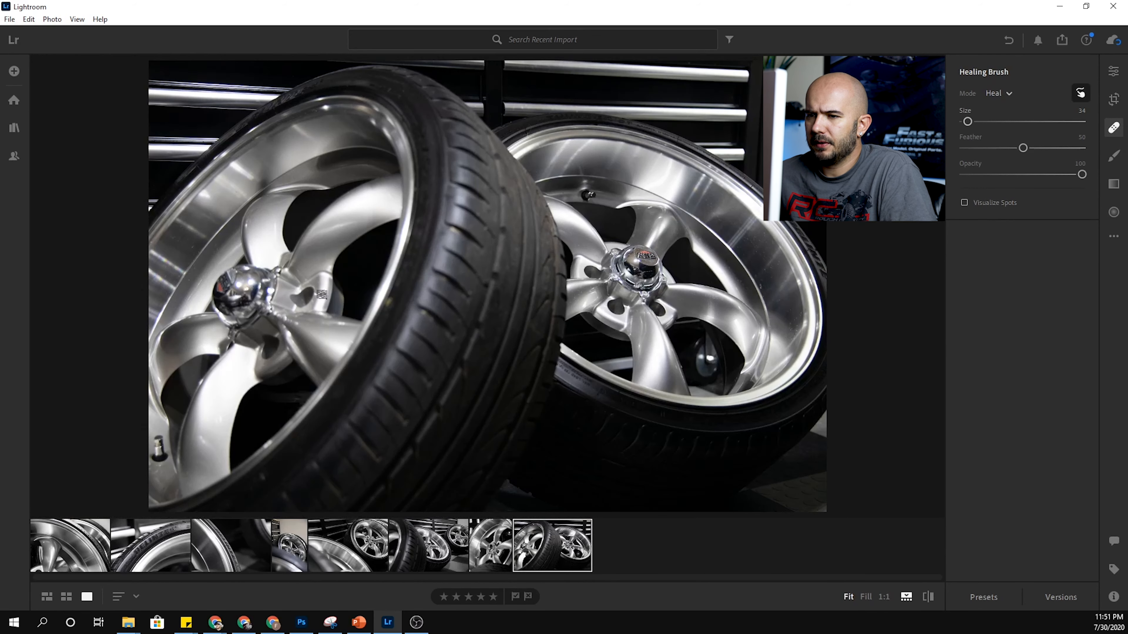
key(e)
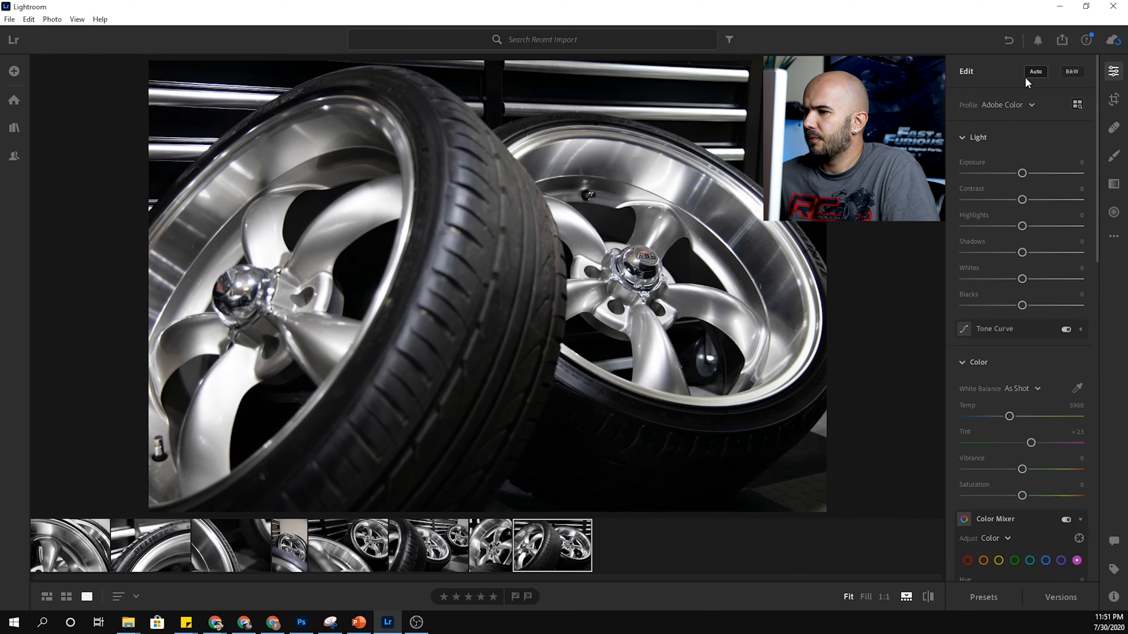
click(1035, 72)
drag(1032, 175, 1029, 175)
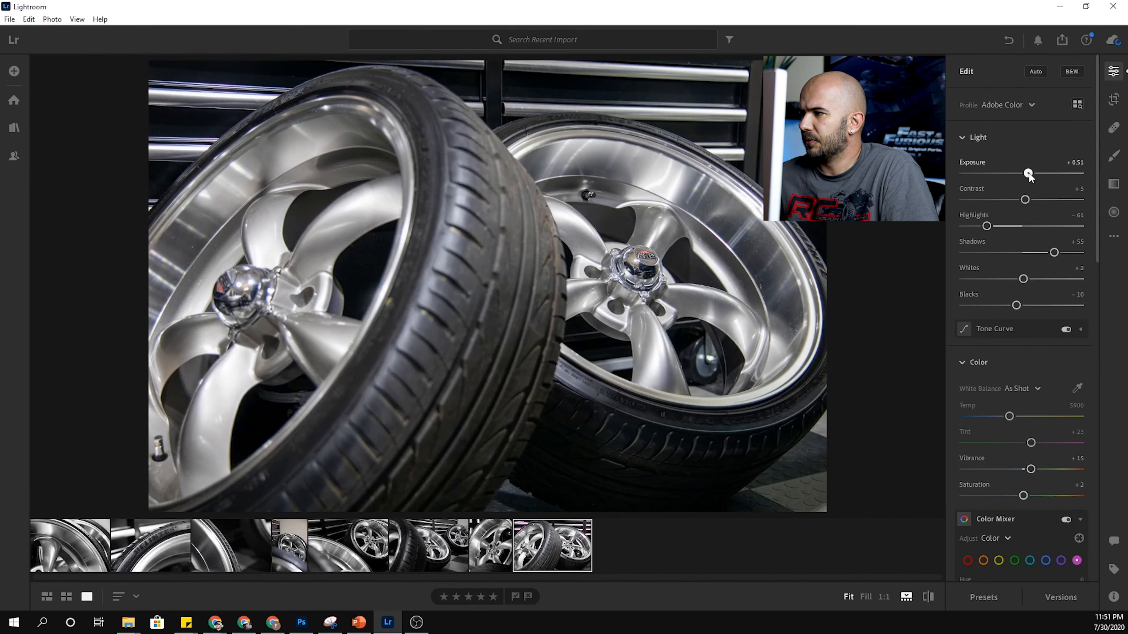
drag(1053, 253, 1024, 254)
drag(1013, 254, 1023, 255)
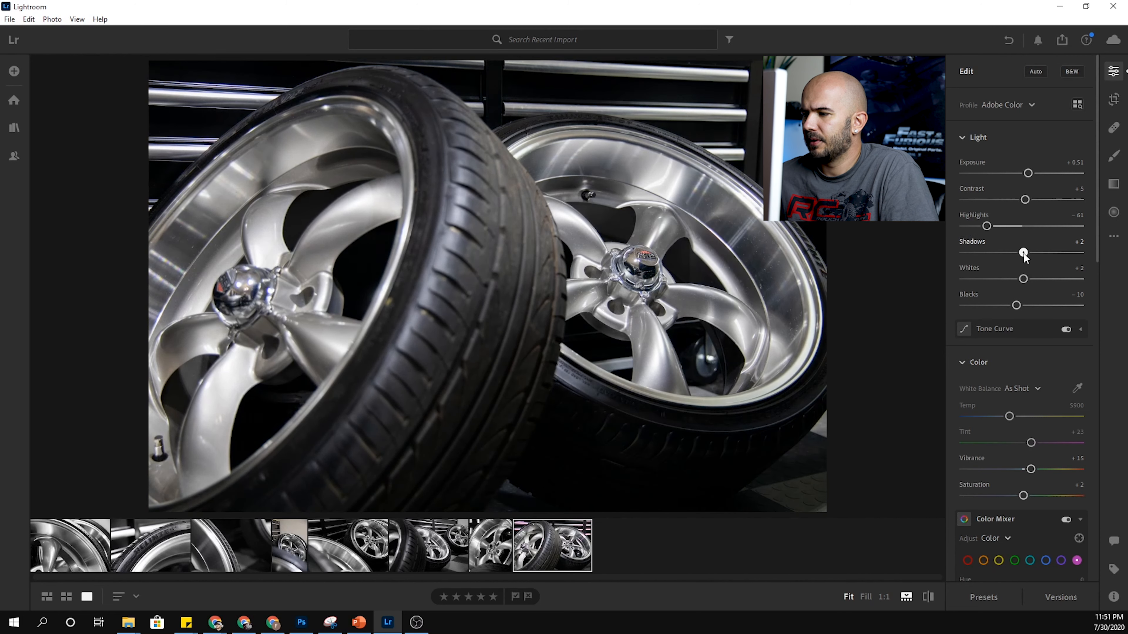
click(1113, 155)
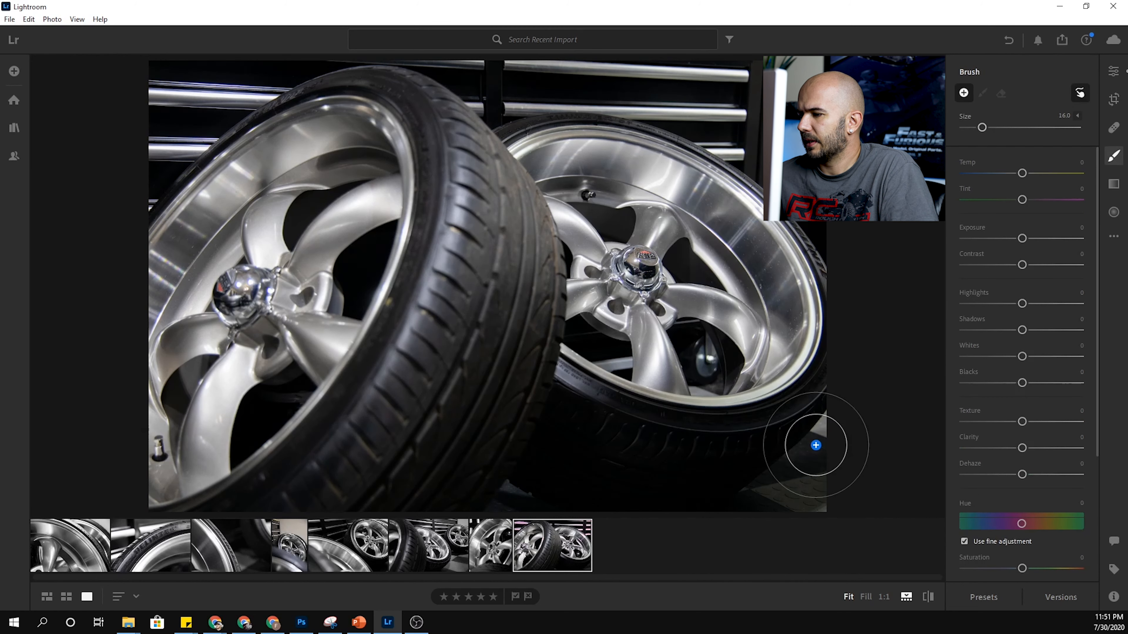
click(1114, 72)
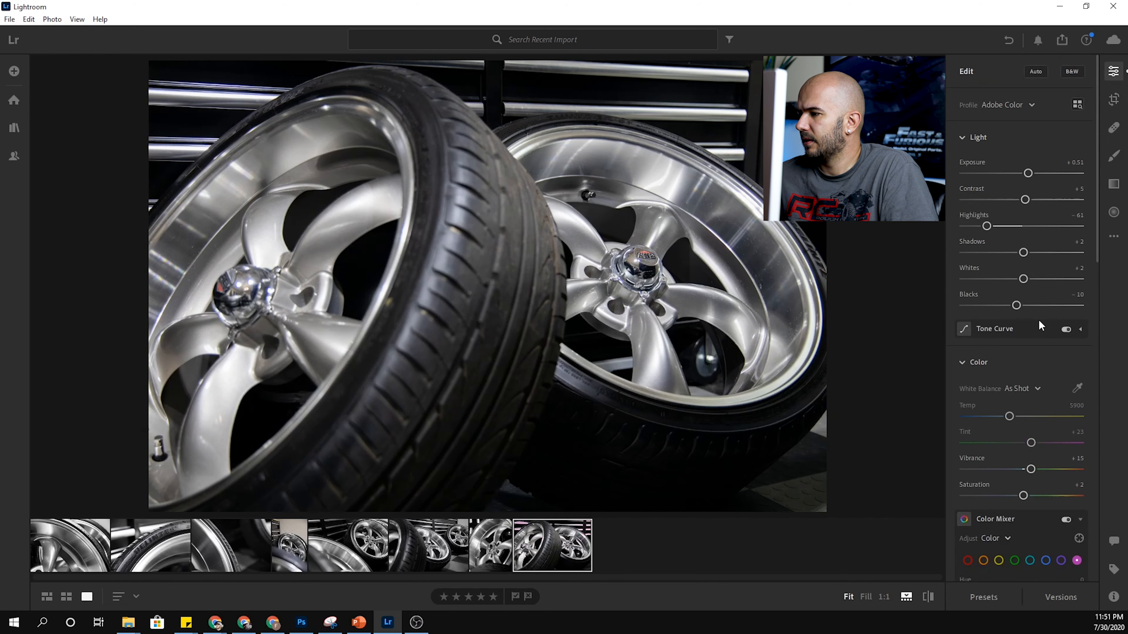
Step: Reduce the Color Mixer saturation of red, orange and yellow, and set the green saturation to -100
scroll(1048, 348, down, 5)
click(968, 135)
drag(1022, 192, 983, 192)
click(983, 135)
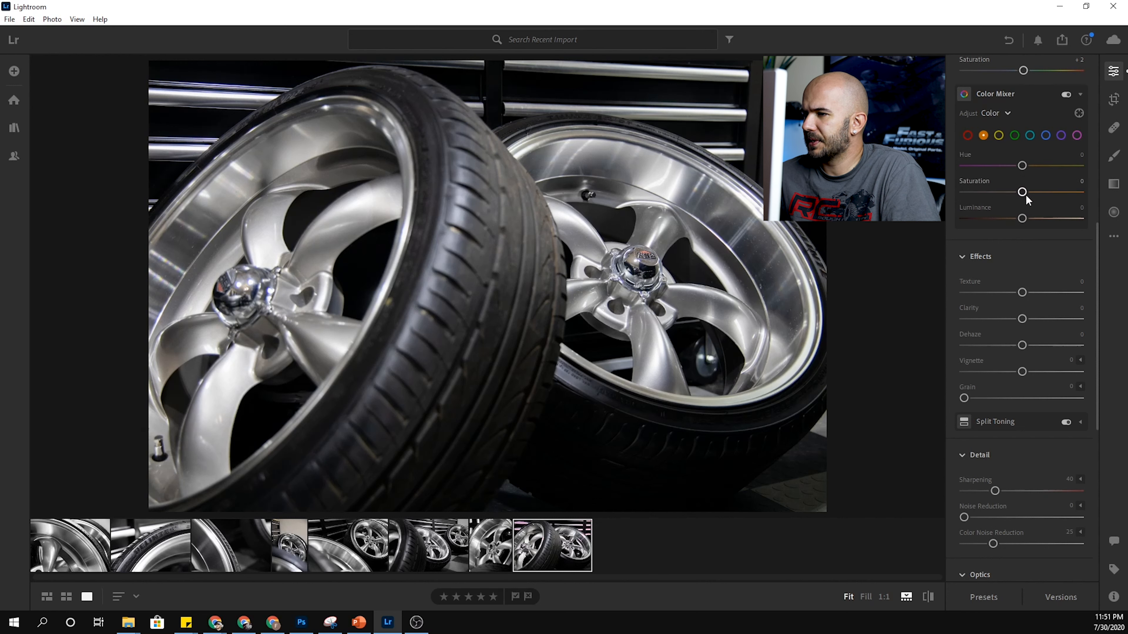
click(999, 136)
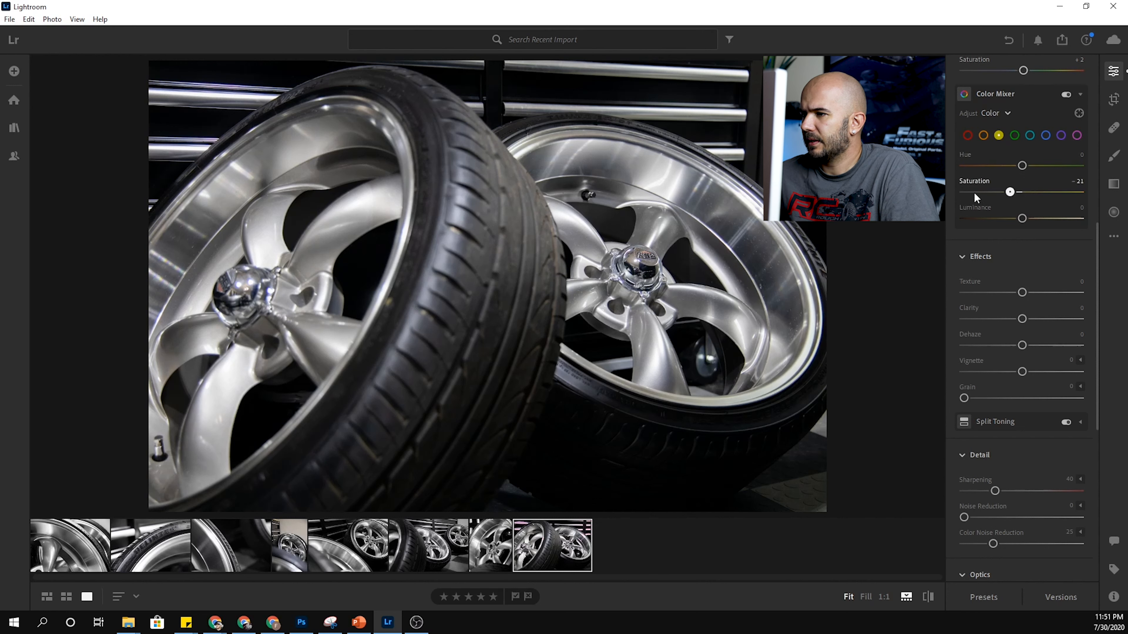
click(1014, 135)
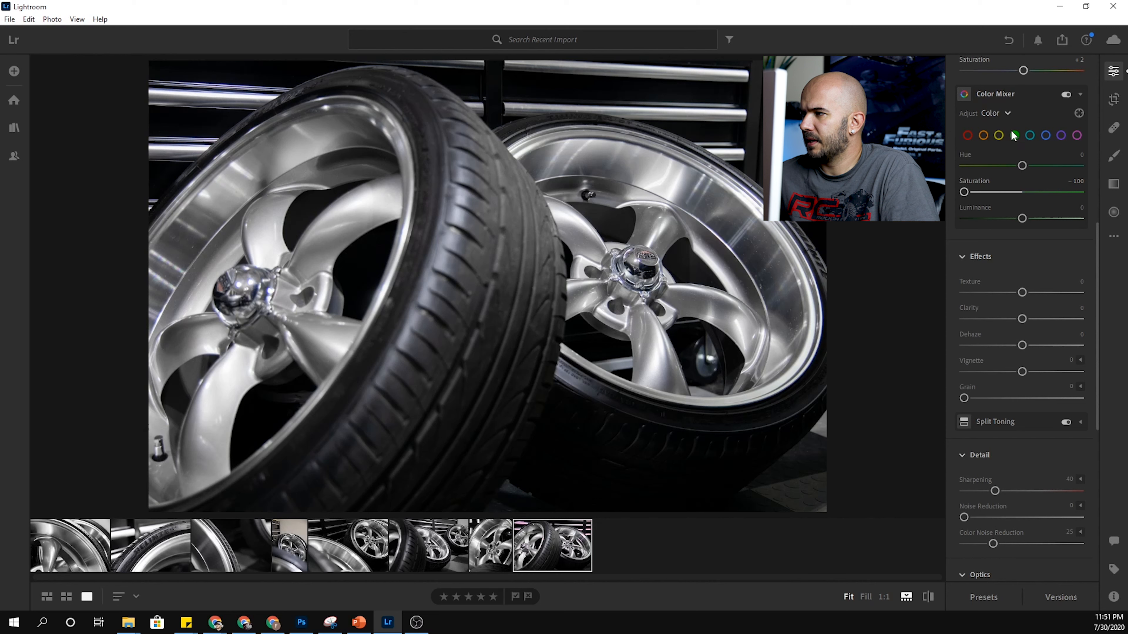
Step: Reduce the Color Mixer saturation of aqua, blue and purple, and set the magenta saturation to -100
click(1029, 135)
mouse_move(1022, 192)
mouse_down()
mouse_move(959, 192)
mouse_move(1002, 192)
mouse_up()
click(1046, 135)
click(1061, 135)
drag(1022, 192, 1003, 192)
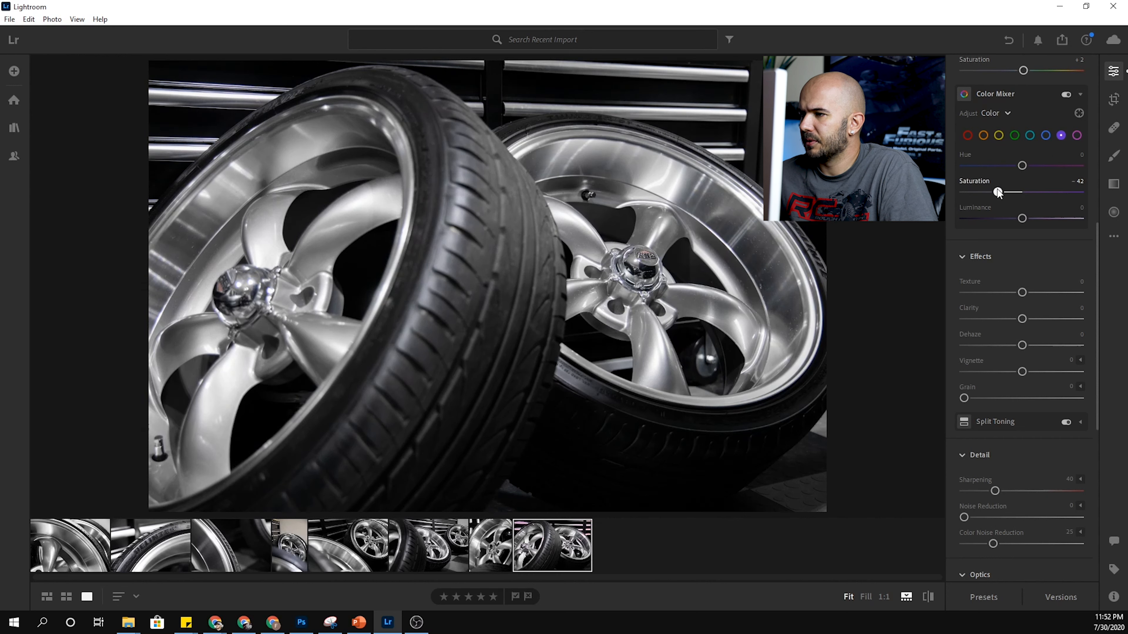
click(1076, 136)
drag(1022, 192, 955, 192)
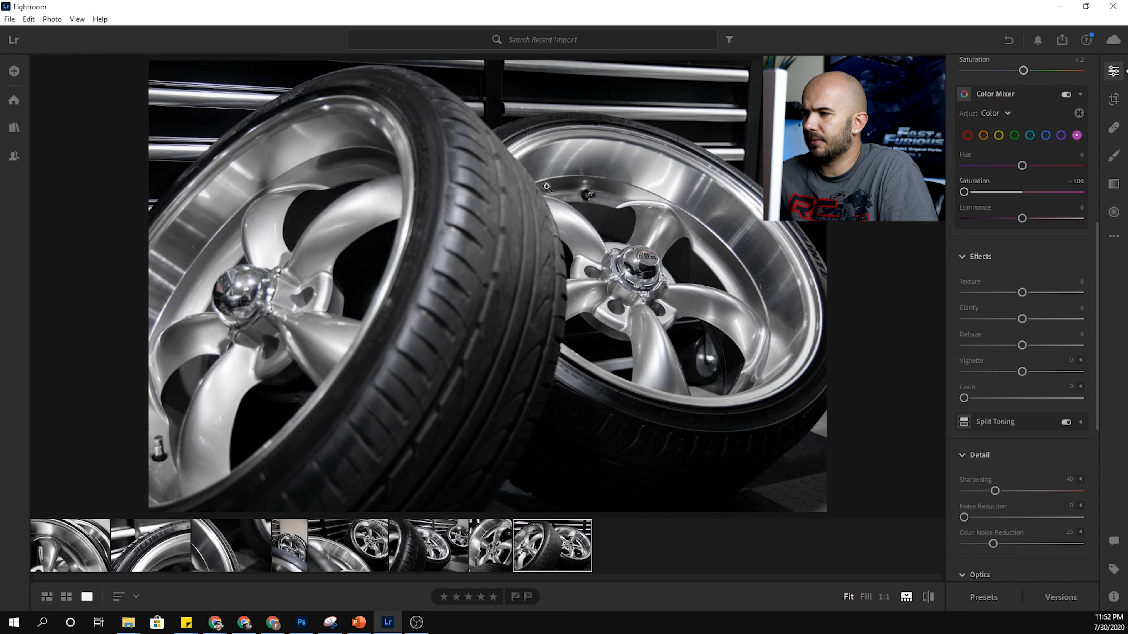
Step: Set the effects to Texture +10, Clarity +14, Dehaze +11 and Vignette -7
drag(1022, 292, 1030, 319)
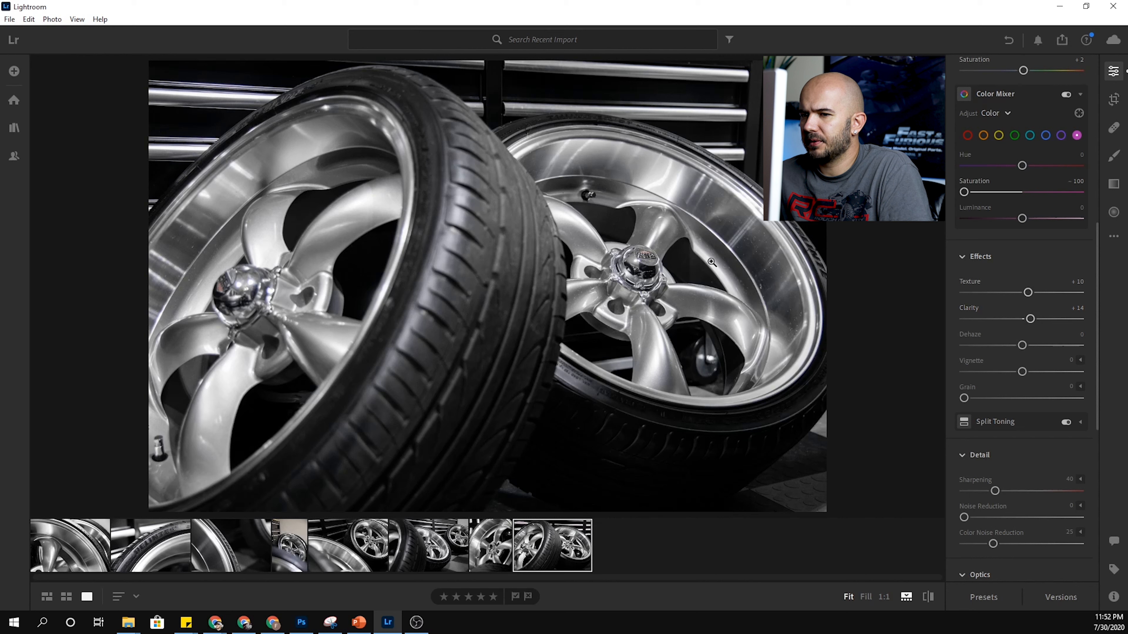
drag(1022, 345, 1013, 373)
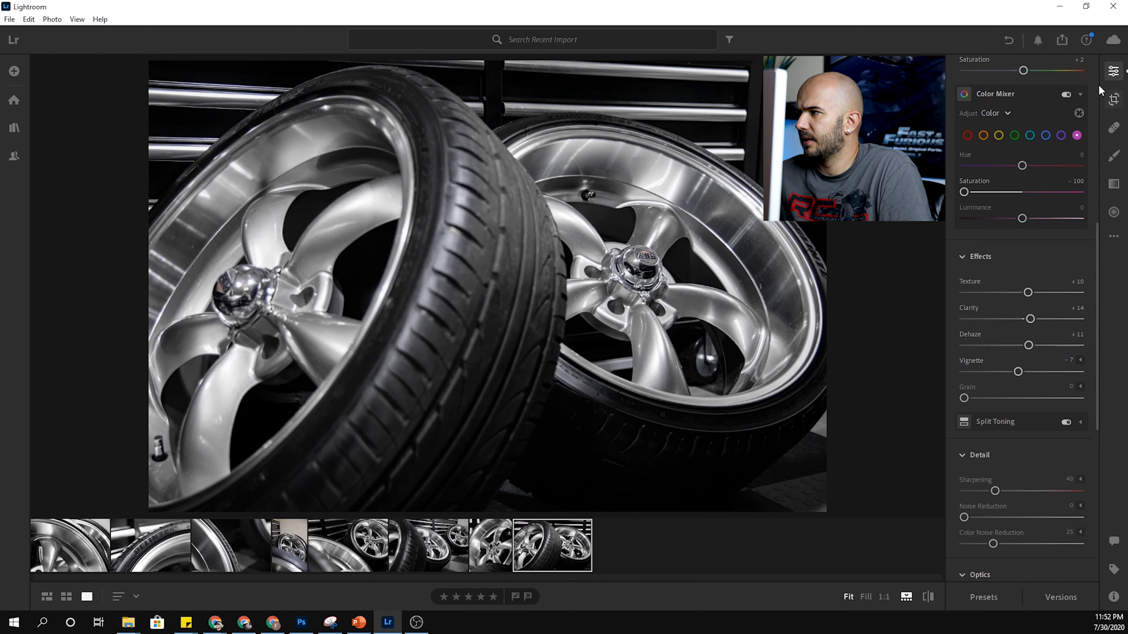
Step: Try a vertical 4 x 5 / 8 x 10 crop at full photo height, framing the front tire's tread and the rear wheel's hub
click(1114, 98)
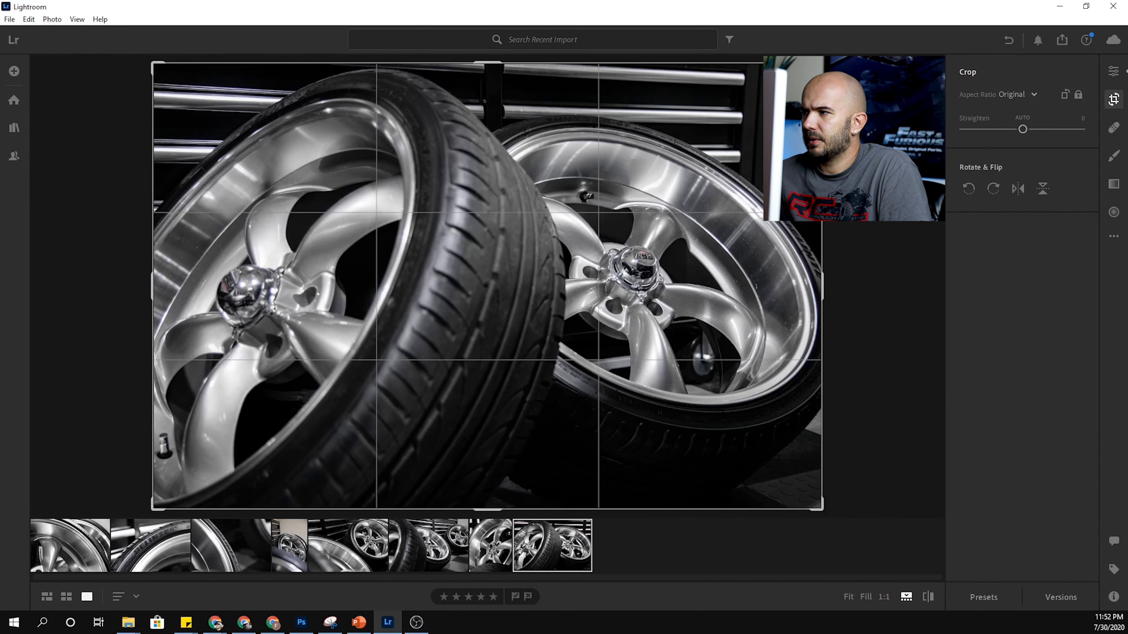
click(1064, 95)
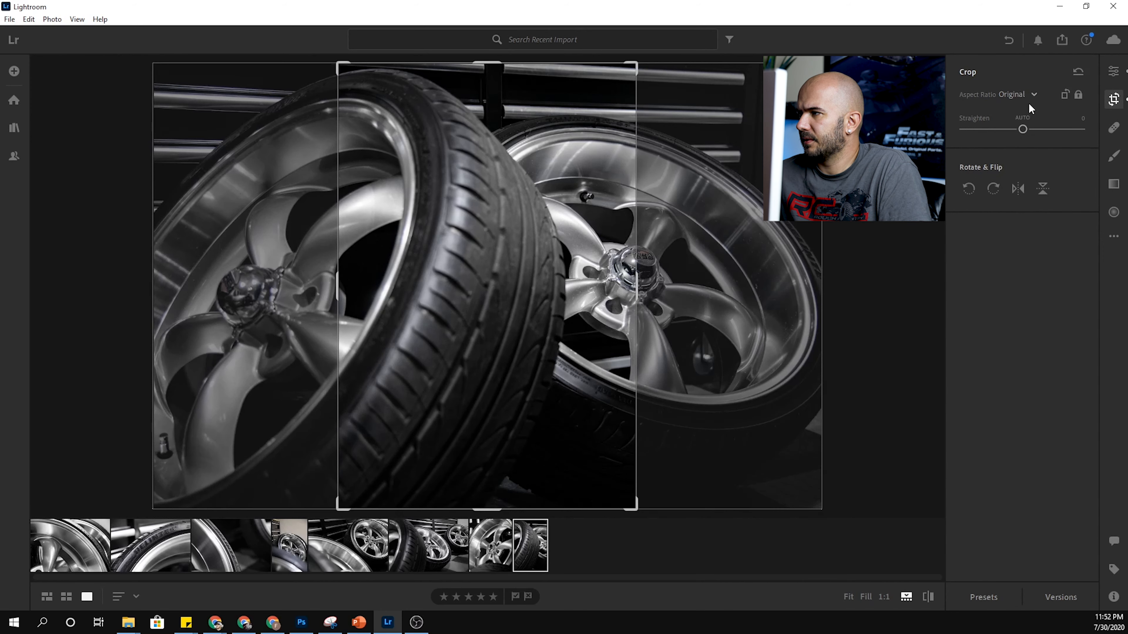
click(1028, 94)
click(1022, 191)
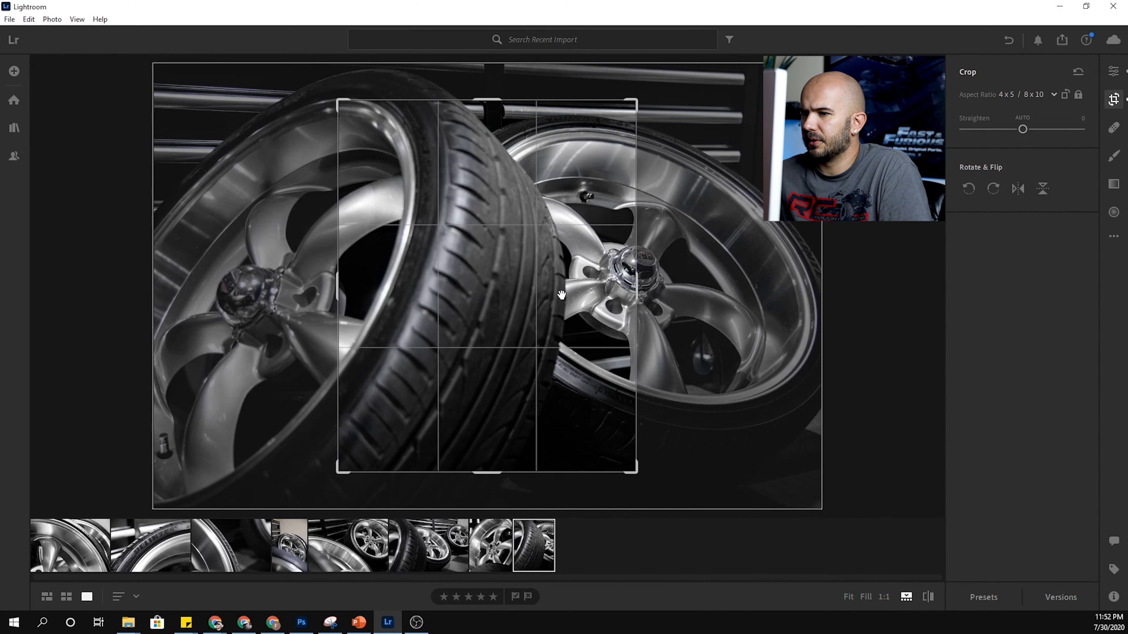
drag(529, 248, 401, 254)
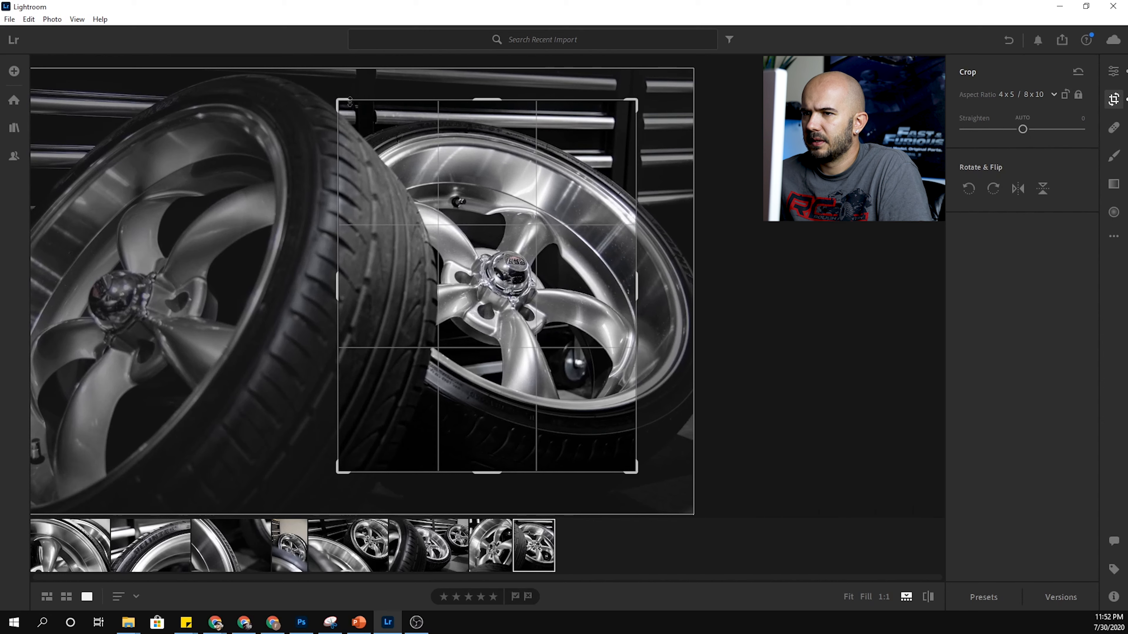
drag(338, 101, 277, 67)
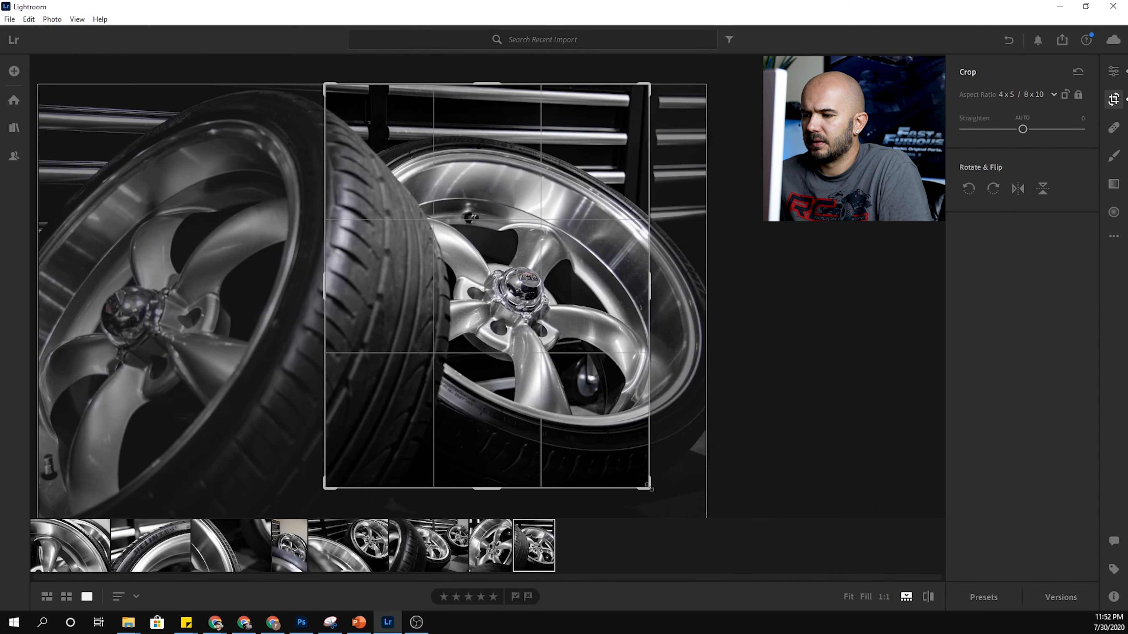
drag(648, 488, 690, 526)
drag(639, 420, 695, 447)
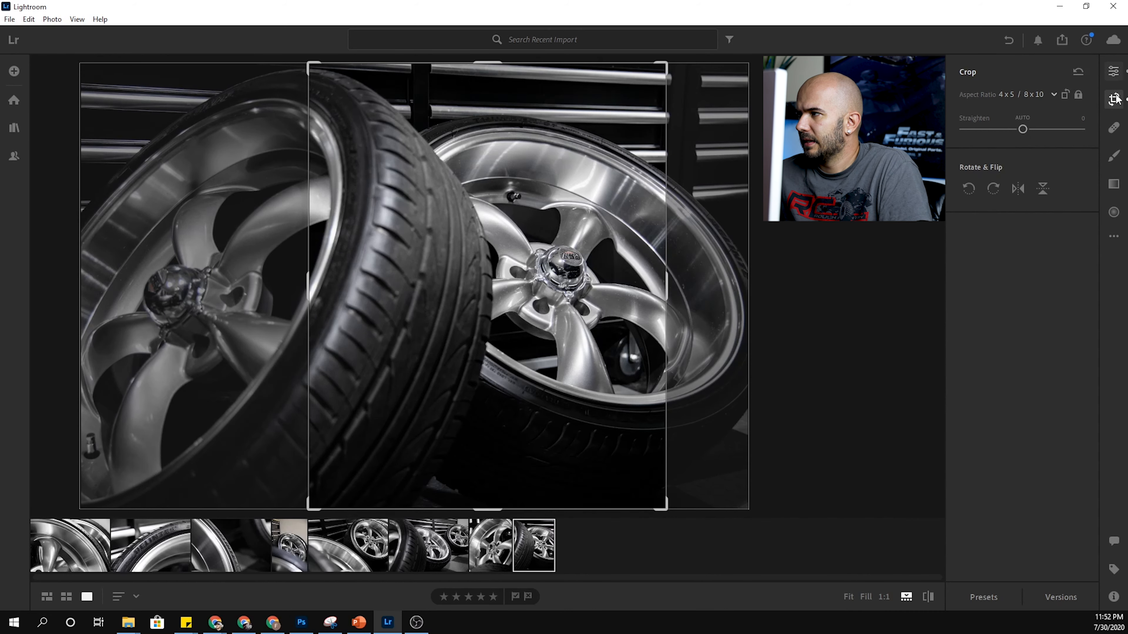
click(1113, 71)
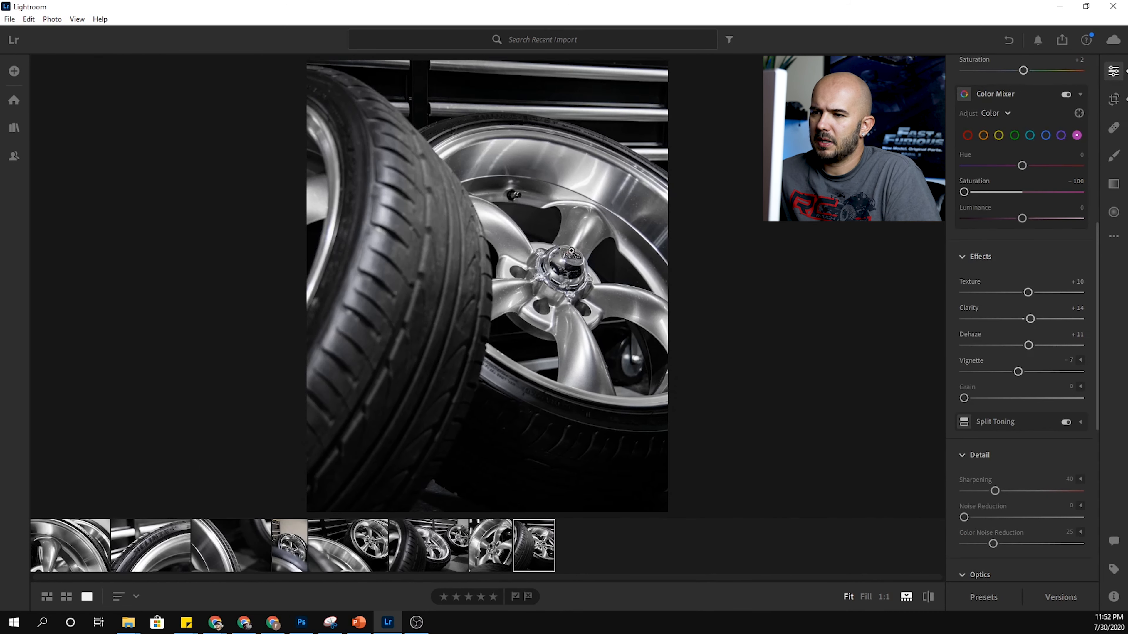
Step: Undo the vertical crop and its aspect ratio change back to the full uncropped frame
key(ctrl+z)
key(ctrl+z)
key(ctrl+z)
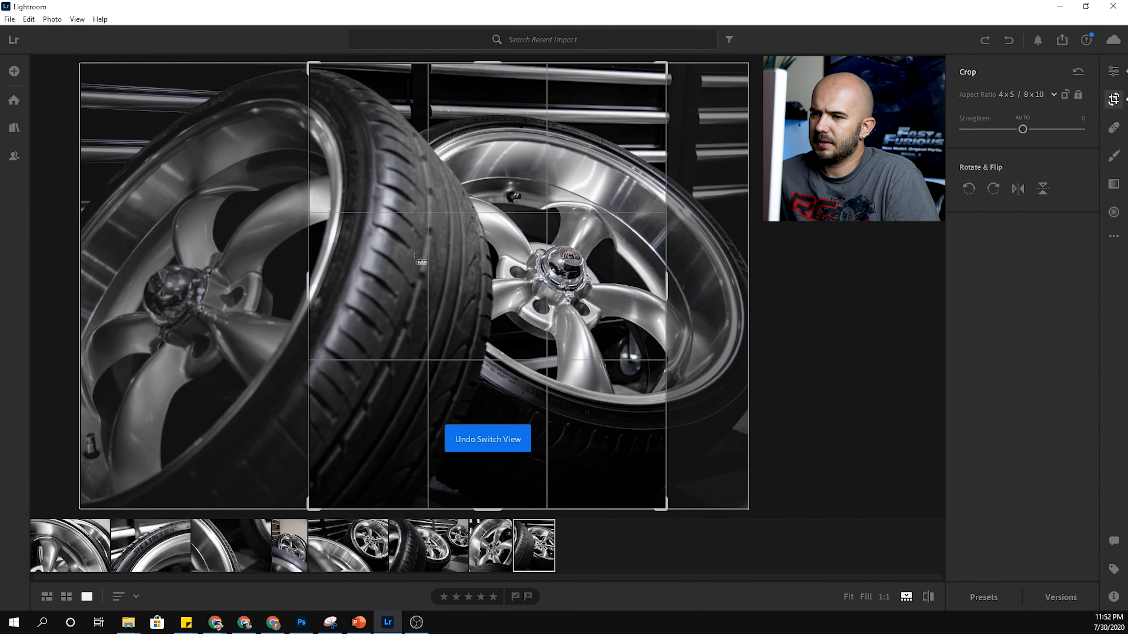
key(ctrl+z)
key(ctrl+z)
key(ctrl+z)
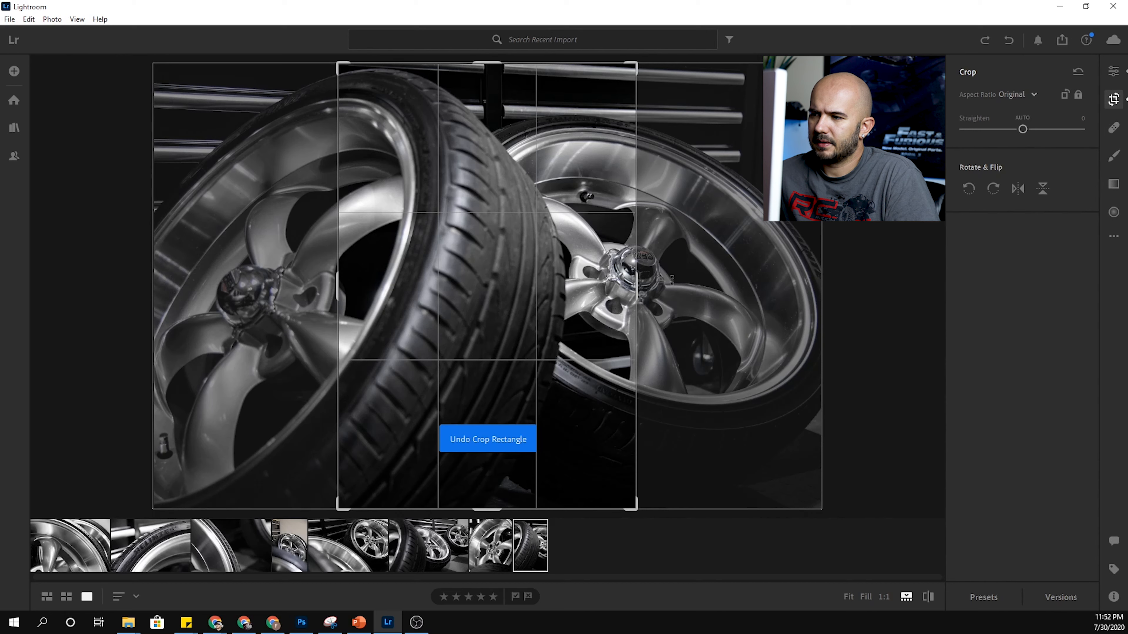
key(ctrl+z)
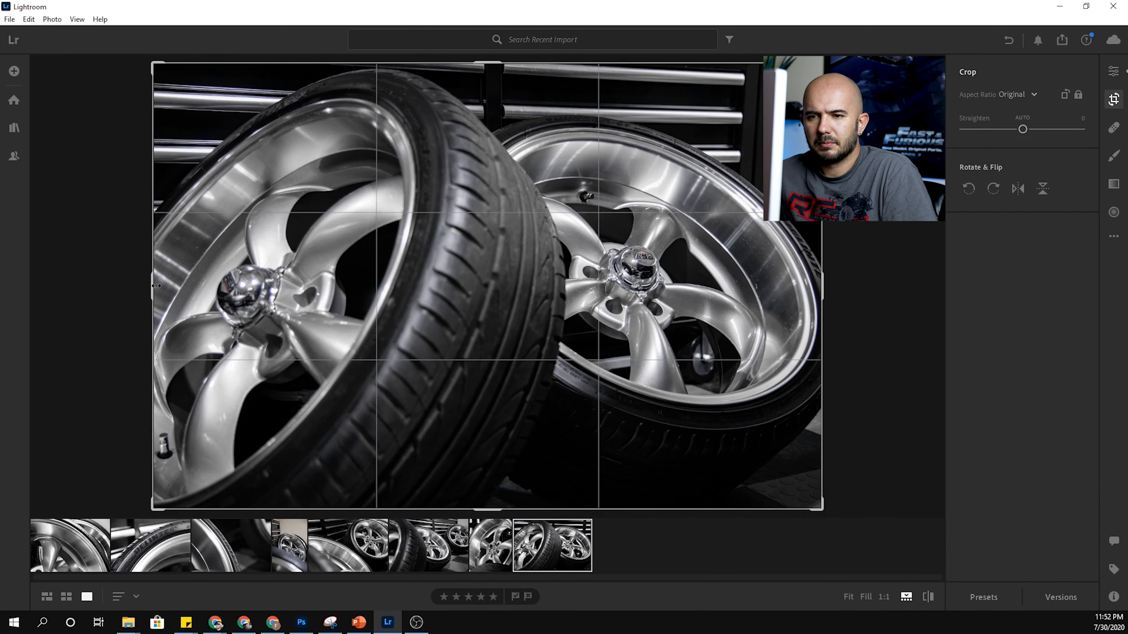
Step: Crop the photo tighter at the Original aspect ratio, trimming its left and top edges, and return to the edit settings
drag(152, 63, 187, 94)
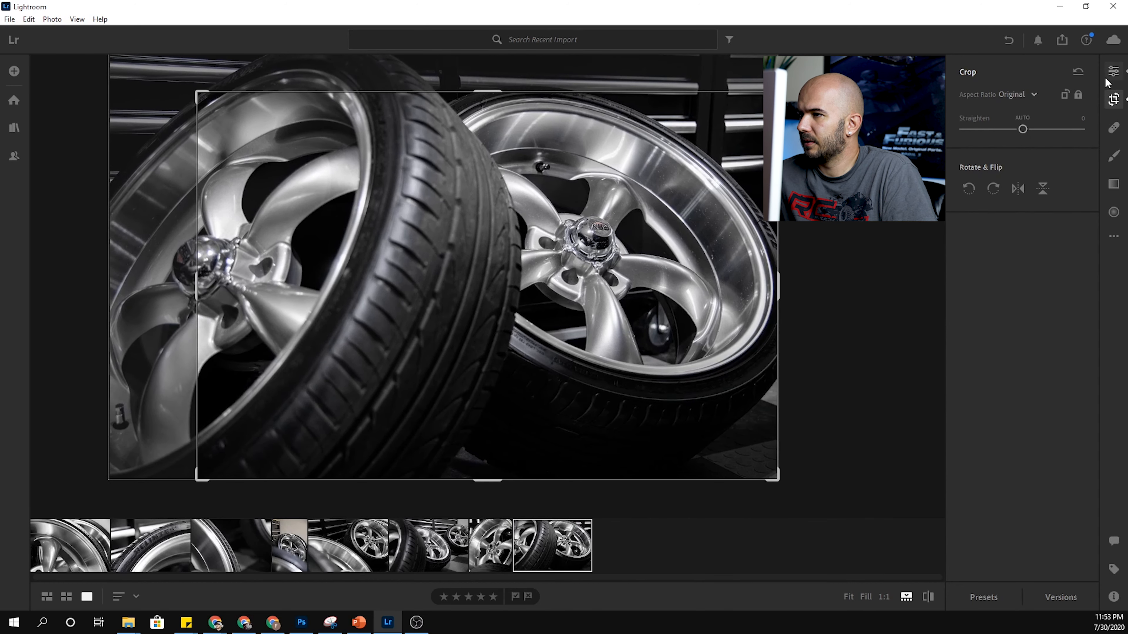
click(1113, 71)
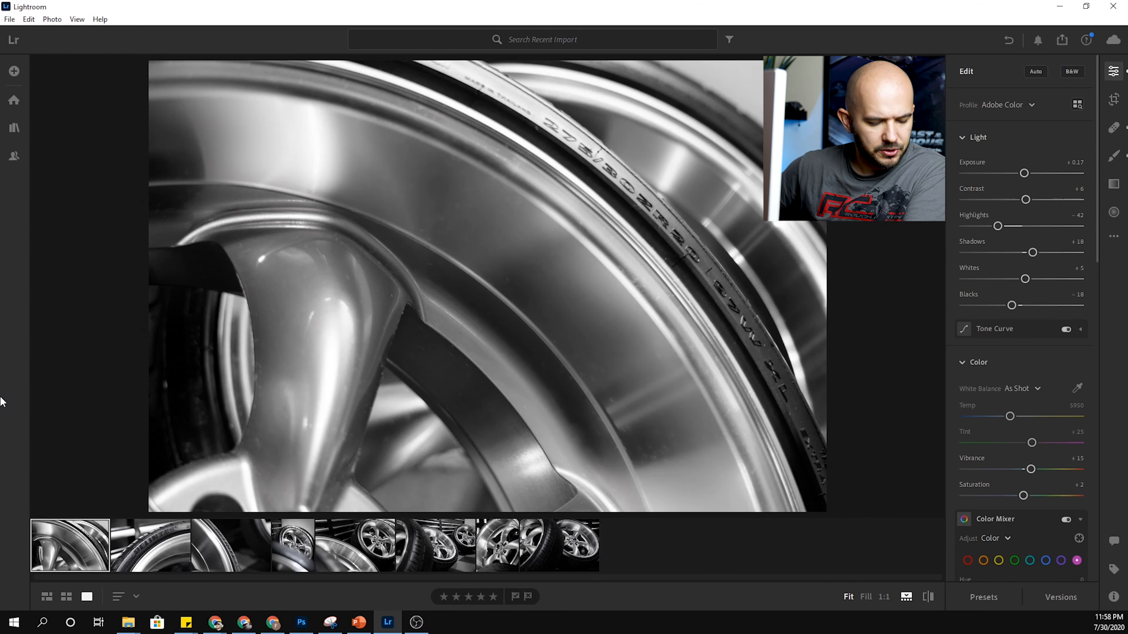
Step: Compare the edited versions of the first three photos in the filmstrip with their originals
key(backslash)
key(backslash)
click(162, 558)
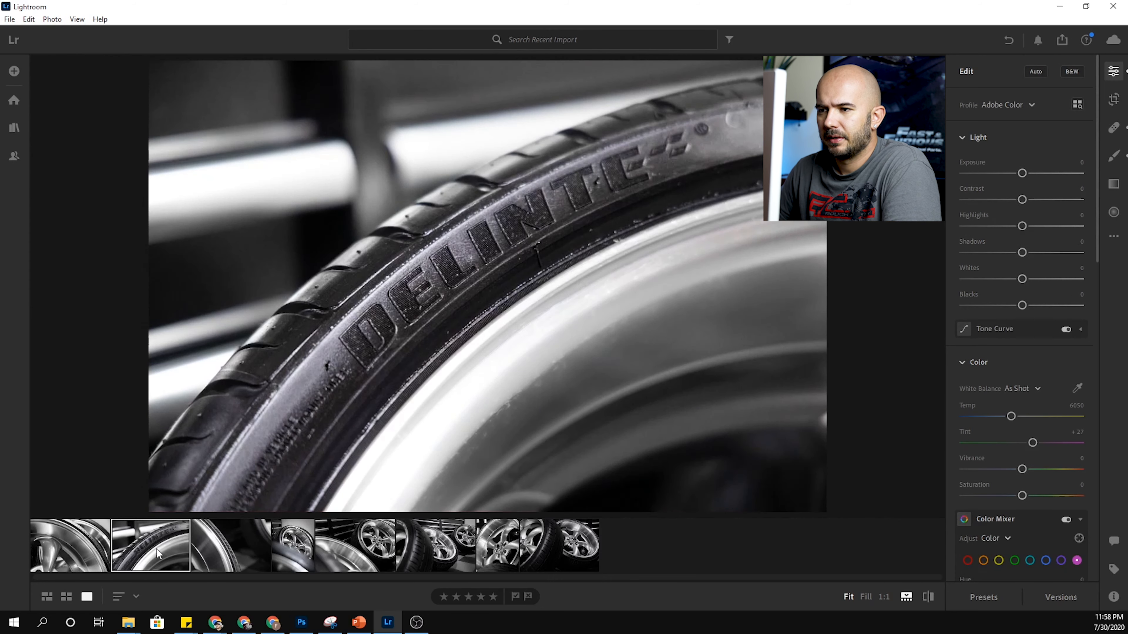
key(backslash)
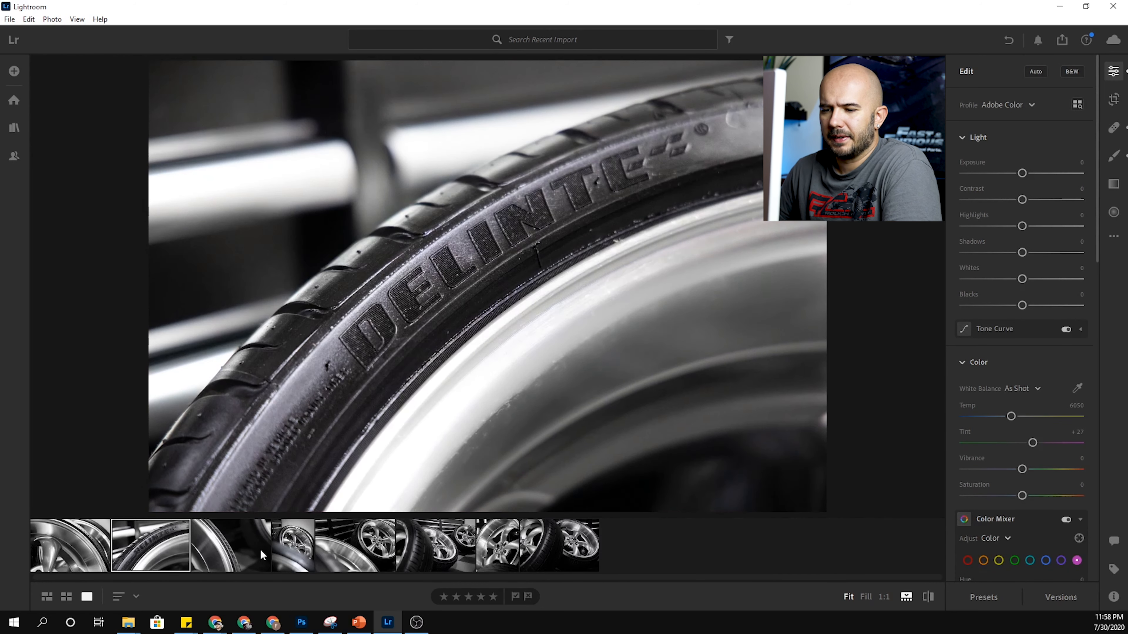
click(243, 548)
key(backslash)
key(backslash)
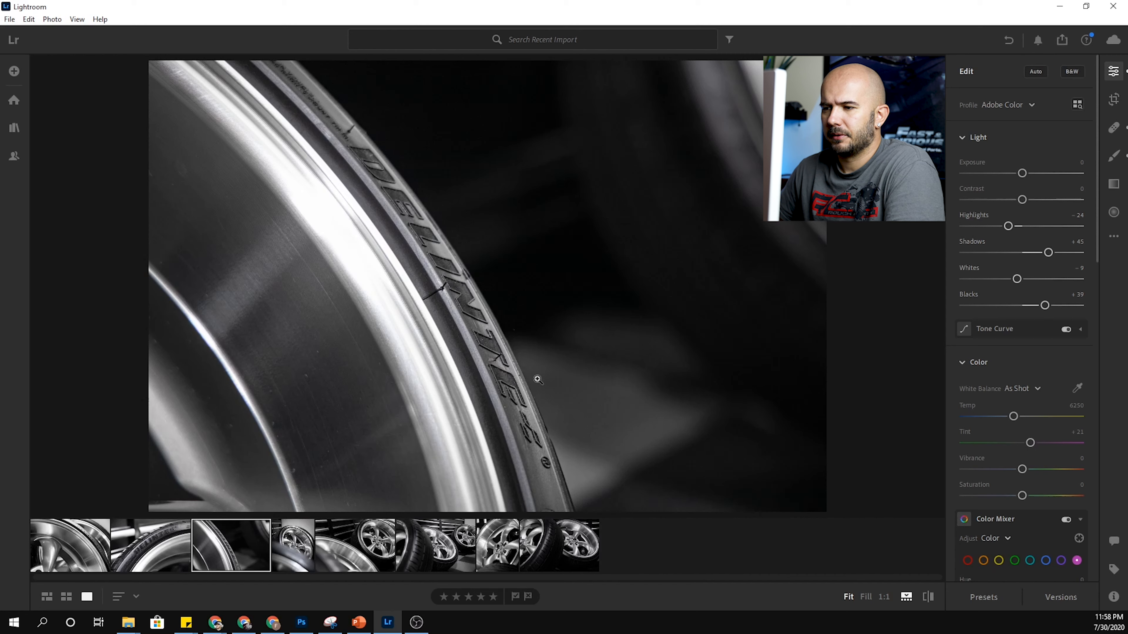
key(backslash)
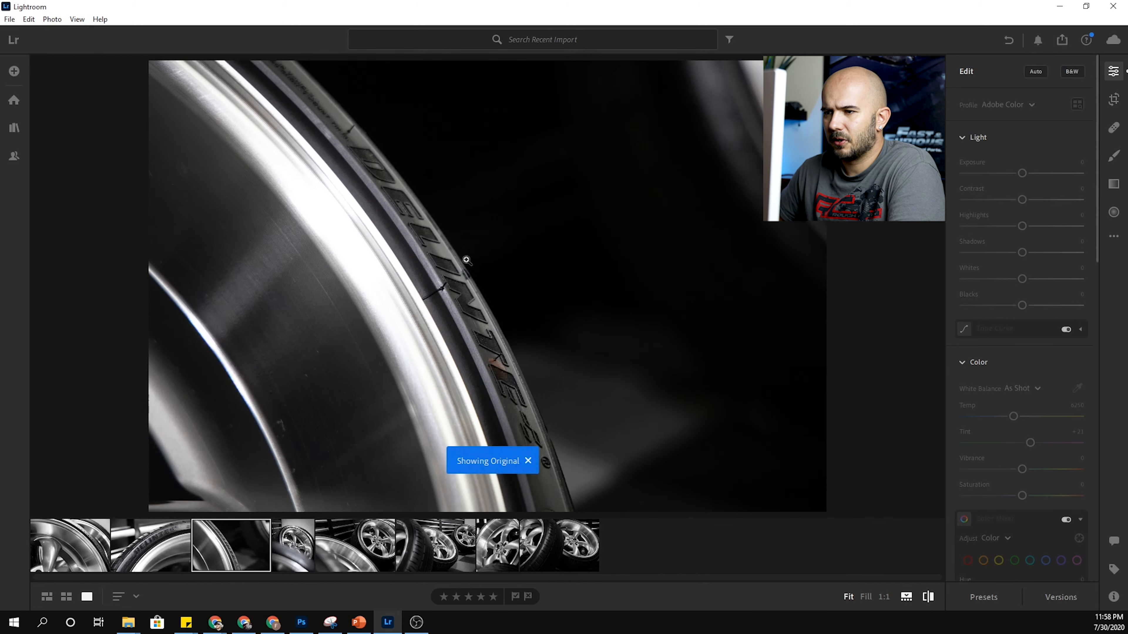
key(backslash)
Step: Open the fourth photo, the vertical wheel shot, and compare its edit with the original twice
click(296, 544)
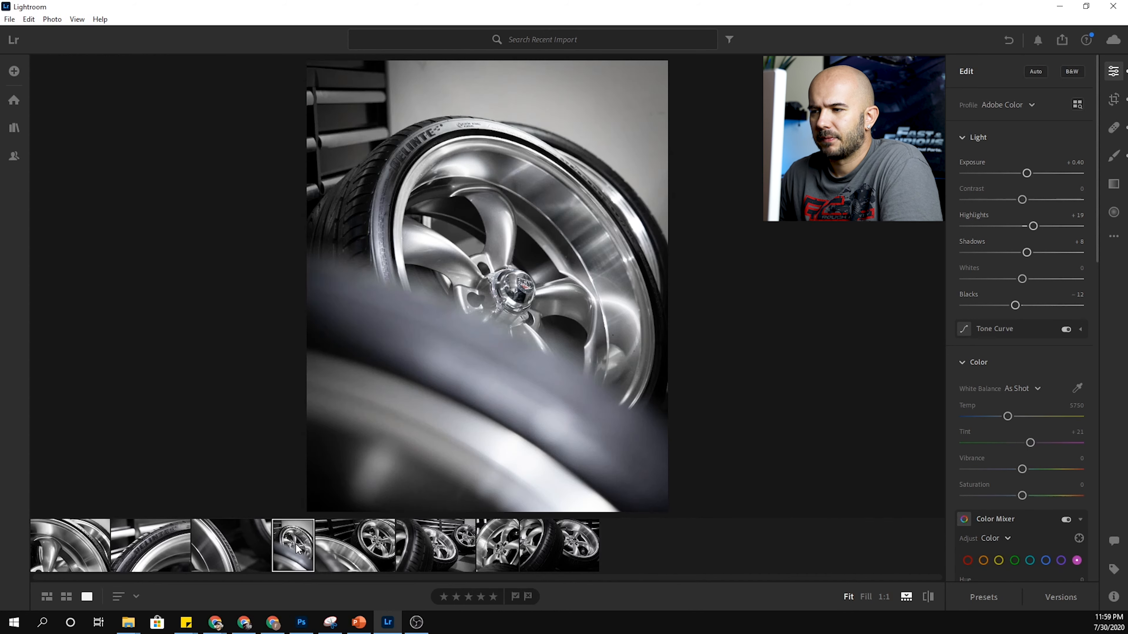
key(backslash)
key(backslash)
key(backslash)
key(backslash)
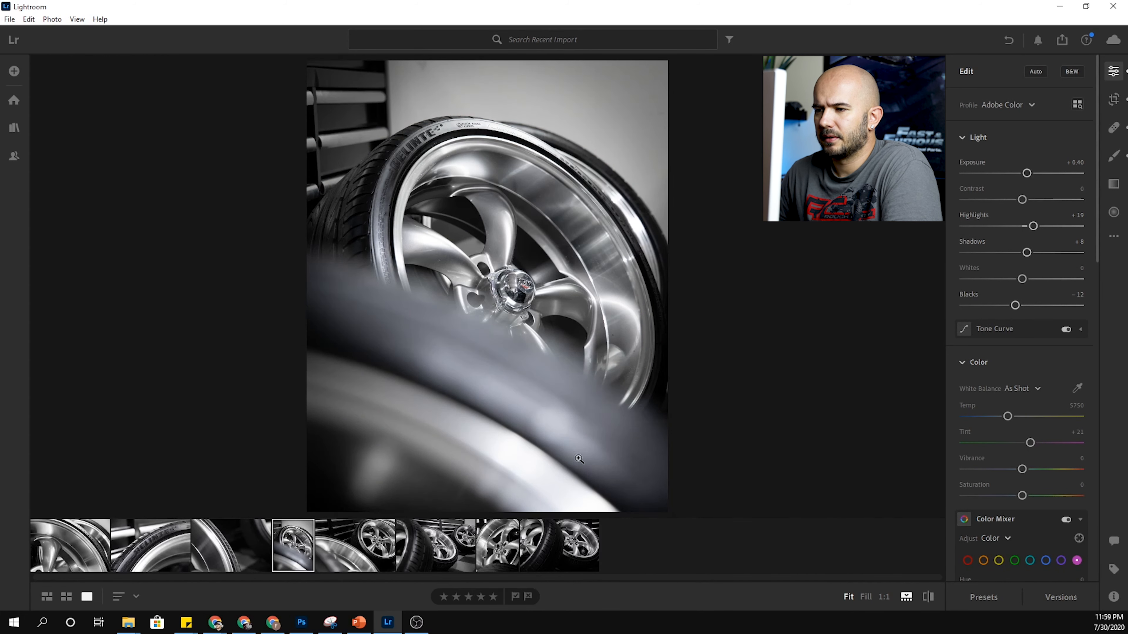
Step: View the sixth photo, and compare the edits of the seventh and eighth photos with their originals
click(436, 546)
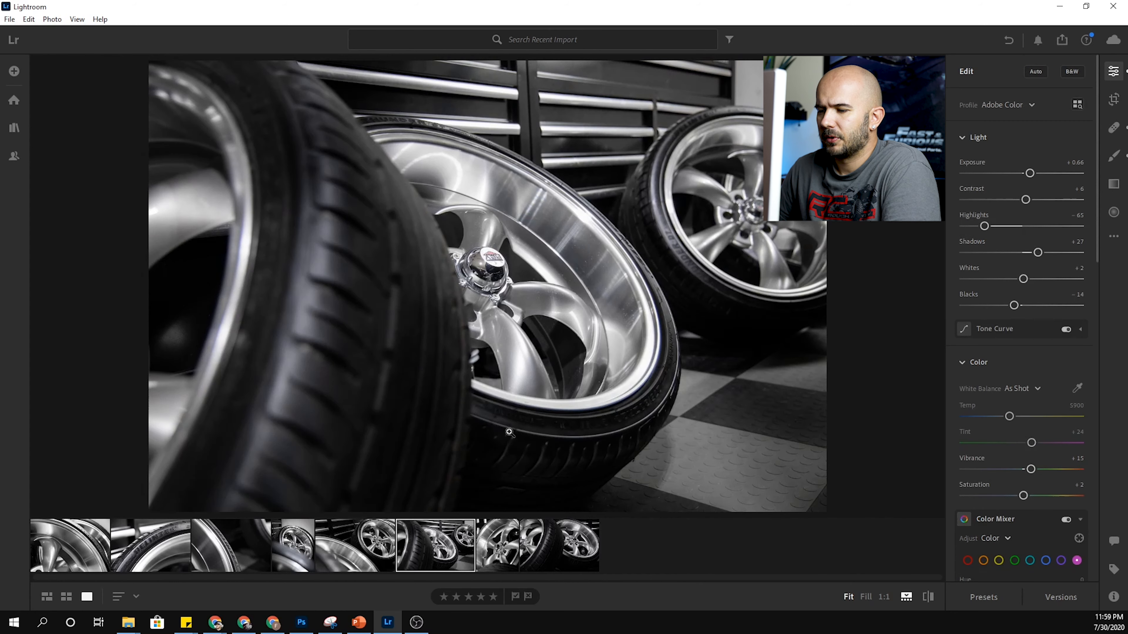
click(504, 542)
key(backslash)
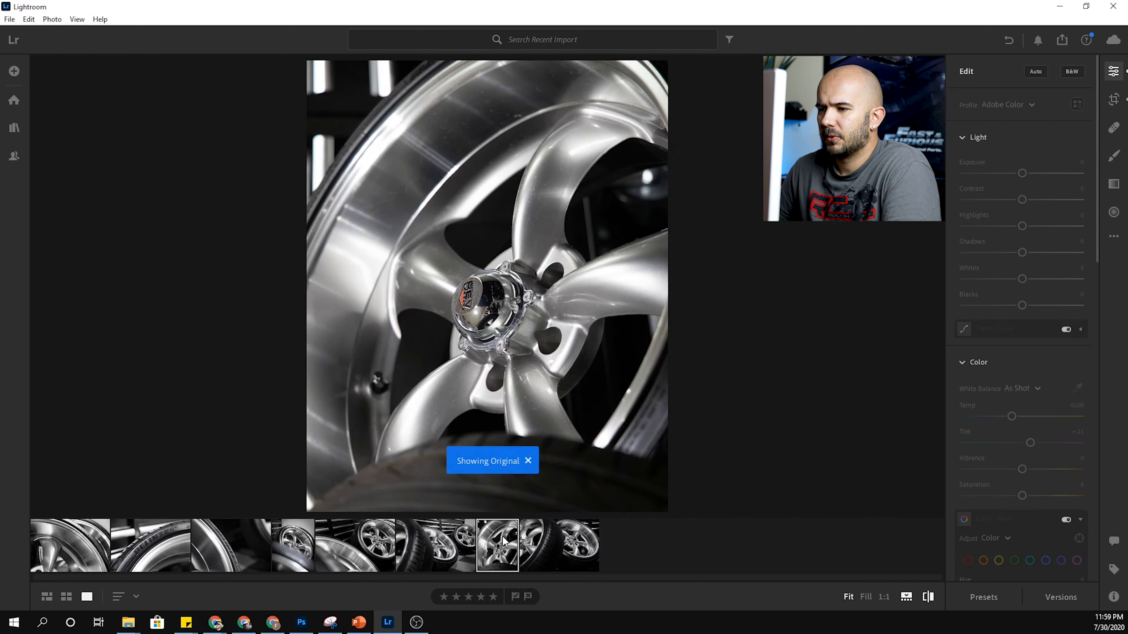
key(backslash)
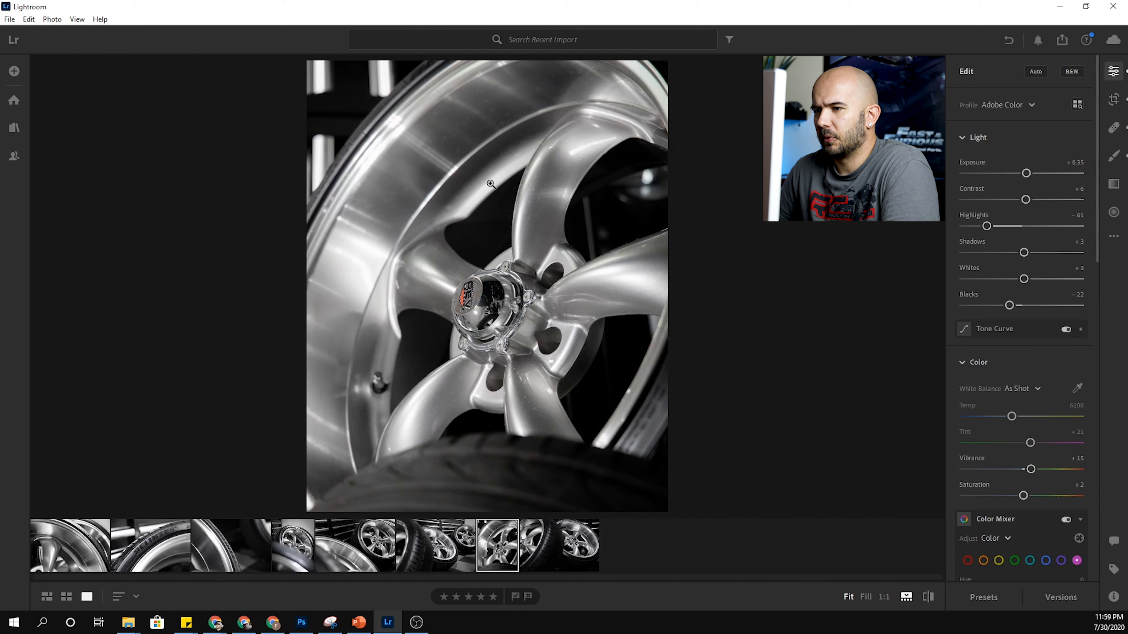
click(538, 543)
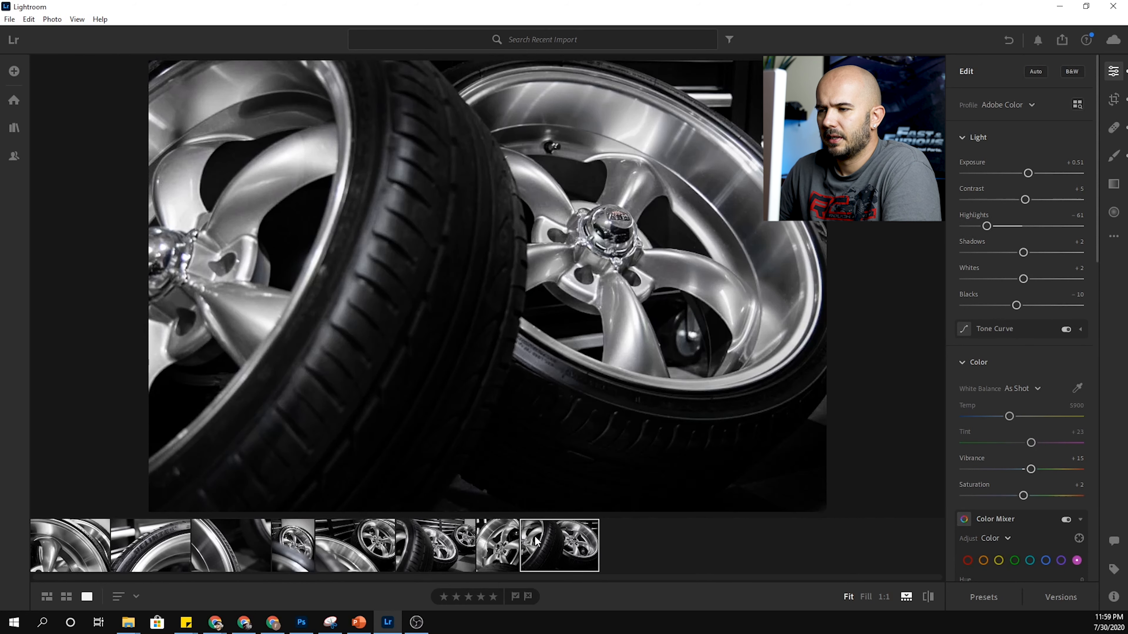
key(backslash)
key(backslash)
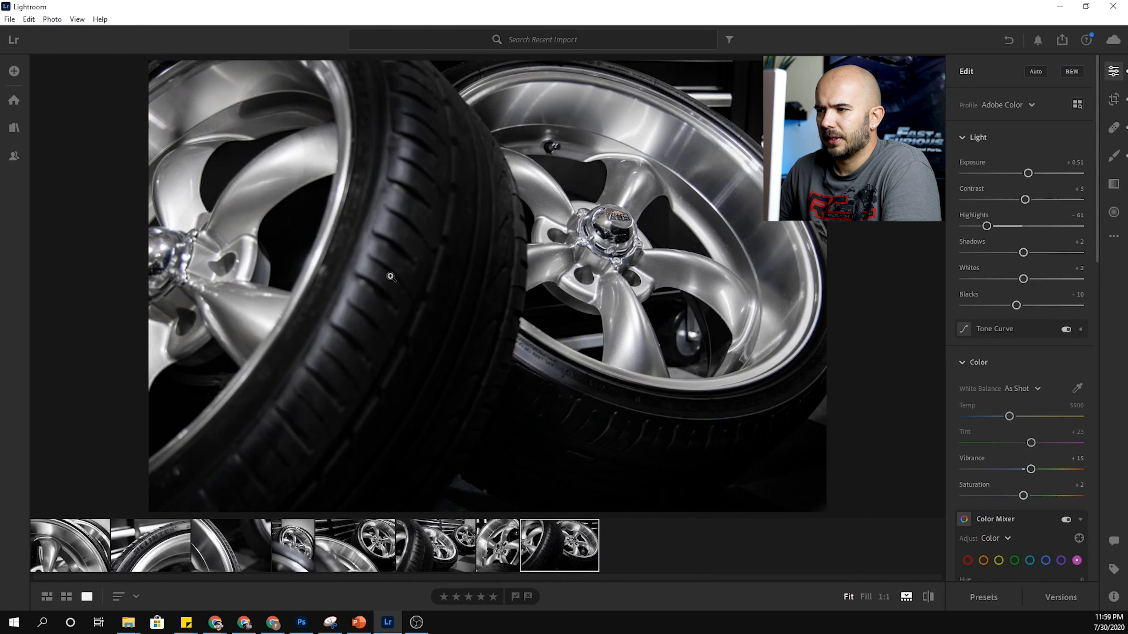